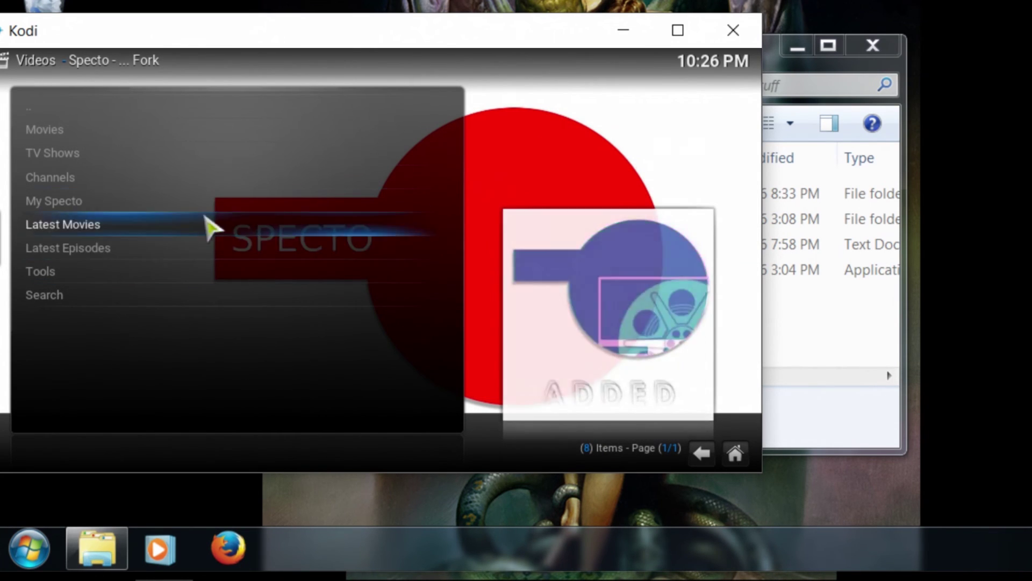
- Check the Favourites list under TV Shows in the Specto Fork add-on, and return to the TV Shows categories
{"action": "left_click", "coordinate": [137, 156]}
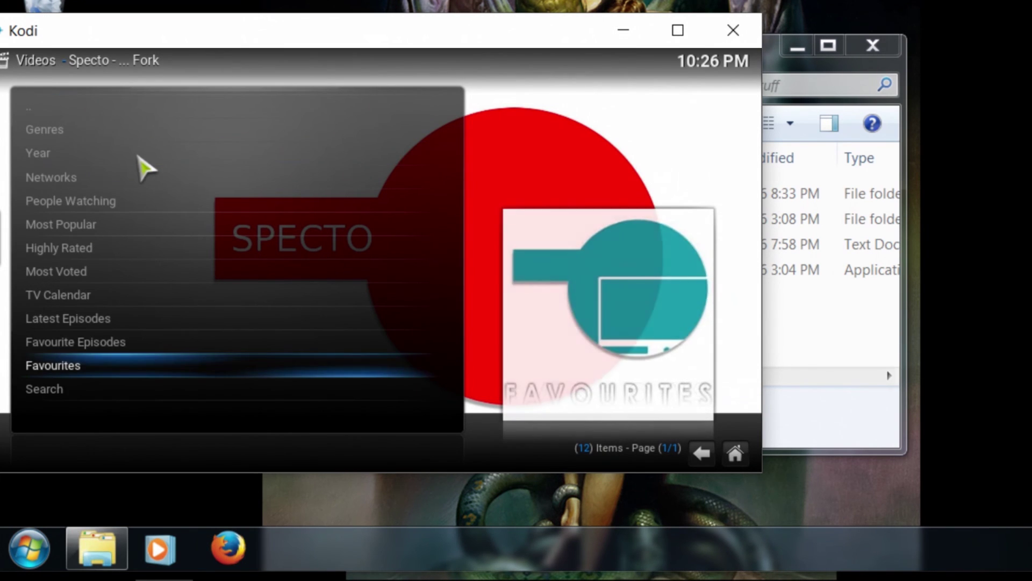
{"action": "left_click", "coordinate": [119, 374]}
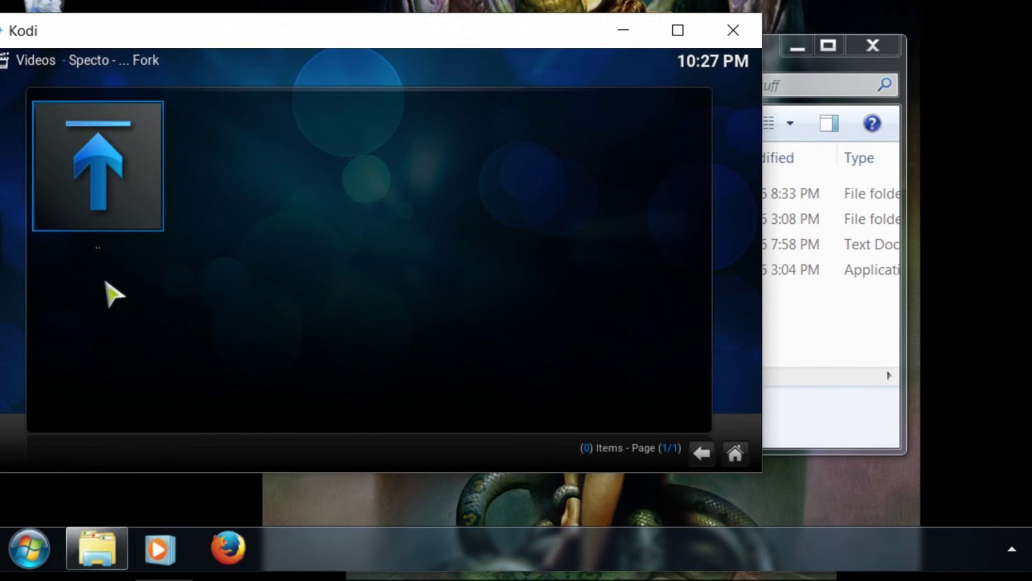
{"action": "left_click", "coordinate": [115, 175]}
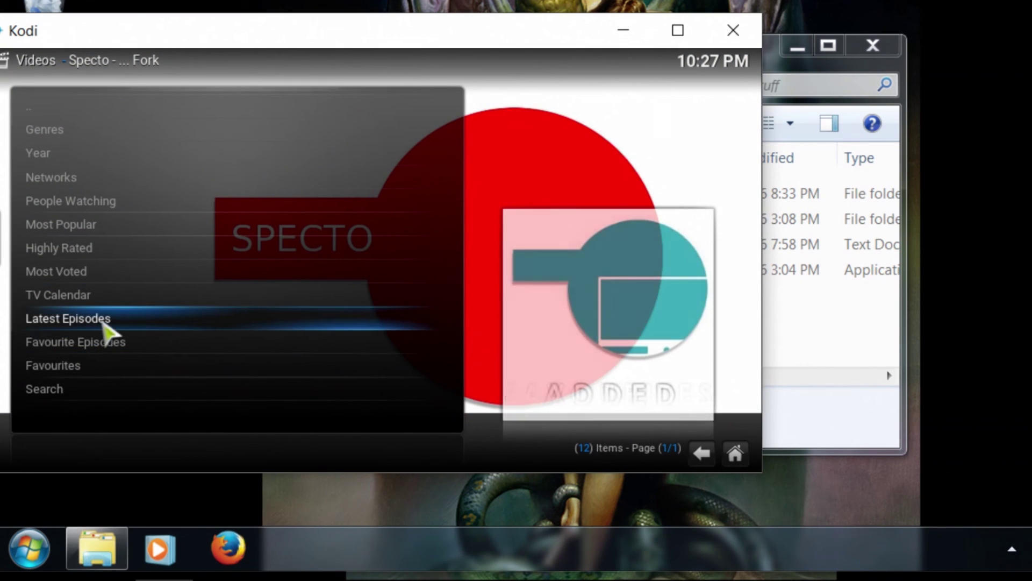
- List the latest TV episodes and check the favourites option for the You're the Worst 3x06 entry
{"action": "left_click", "coordinate": [104, 325]}
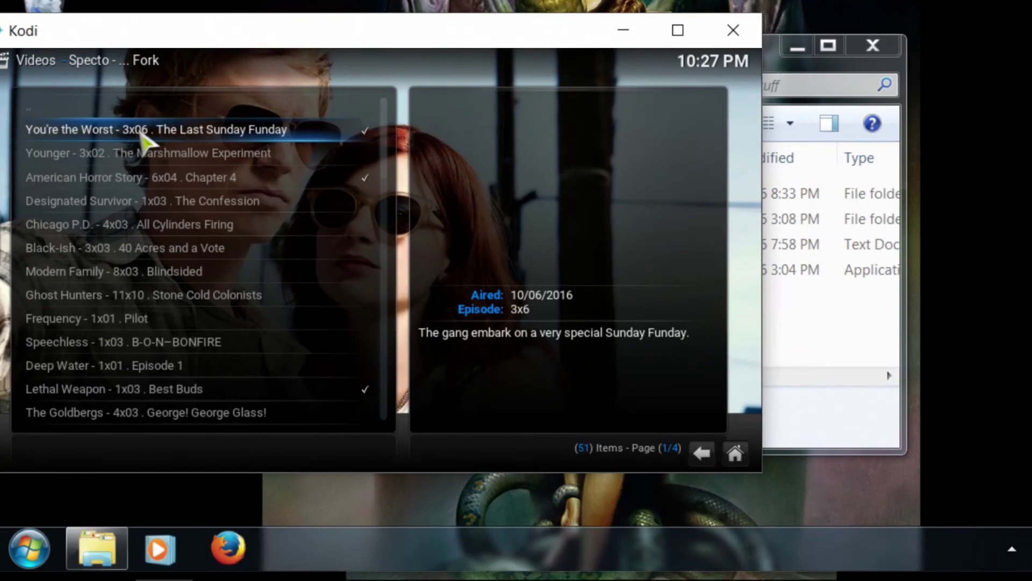
{"action": "right_click", "coordinate": [142, 134]}
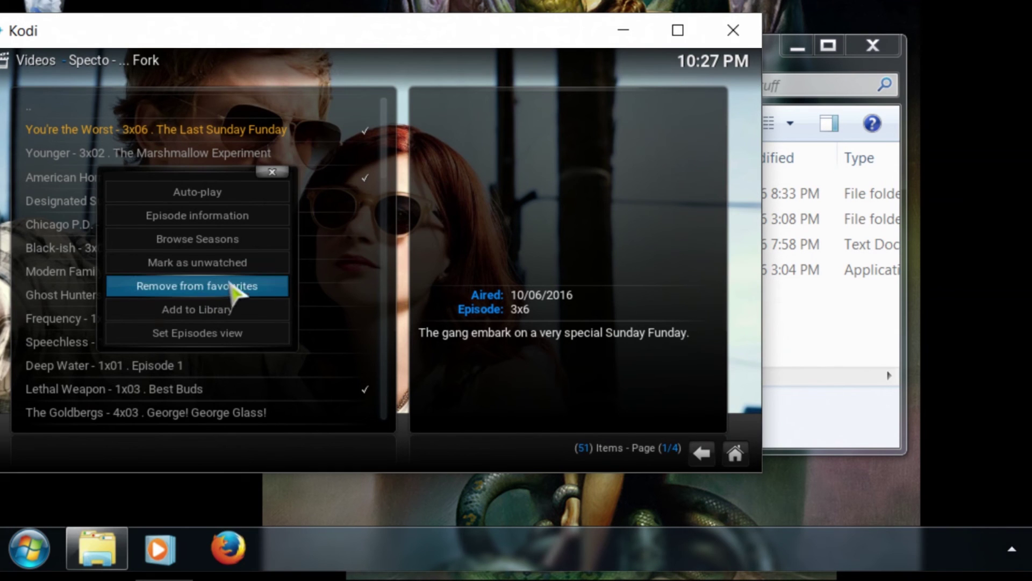
{"action": "left_click", "coordinate": [273, 173]}
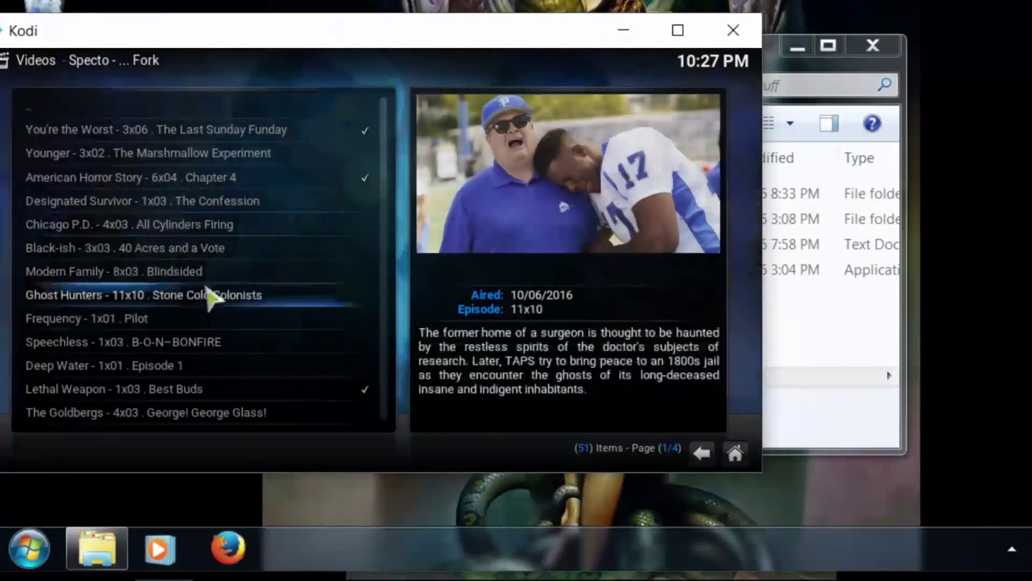
- Add Black-ish and Frequency to the favourites, and reopen the TV Shows Favourites list
{"action": "right_click", "coordinate": [136, 259]}
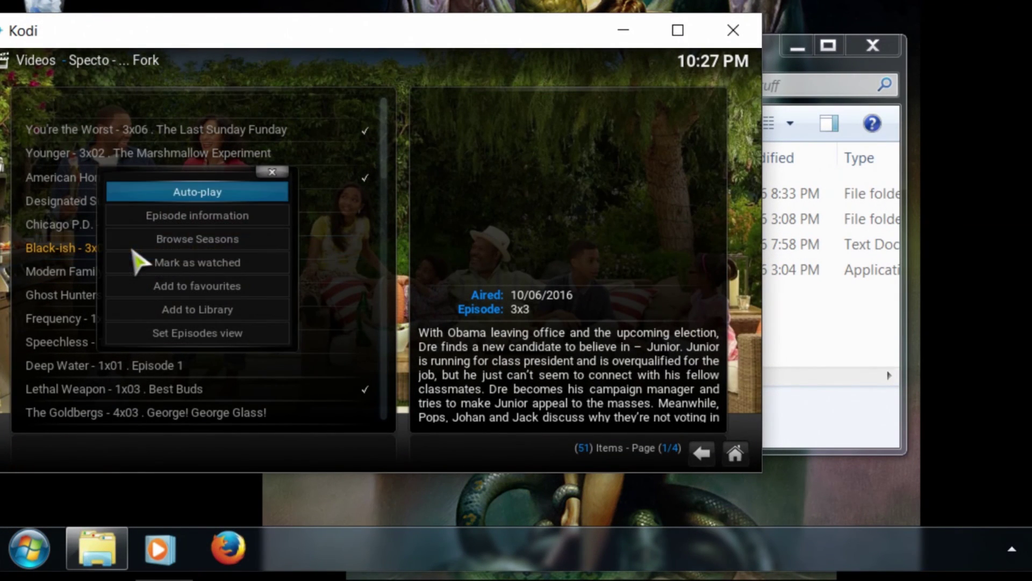
{"action": "left_click", "coordinate": [210, 292]}
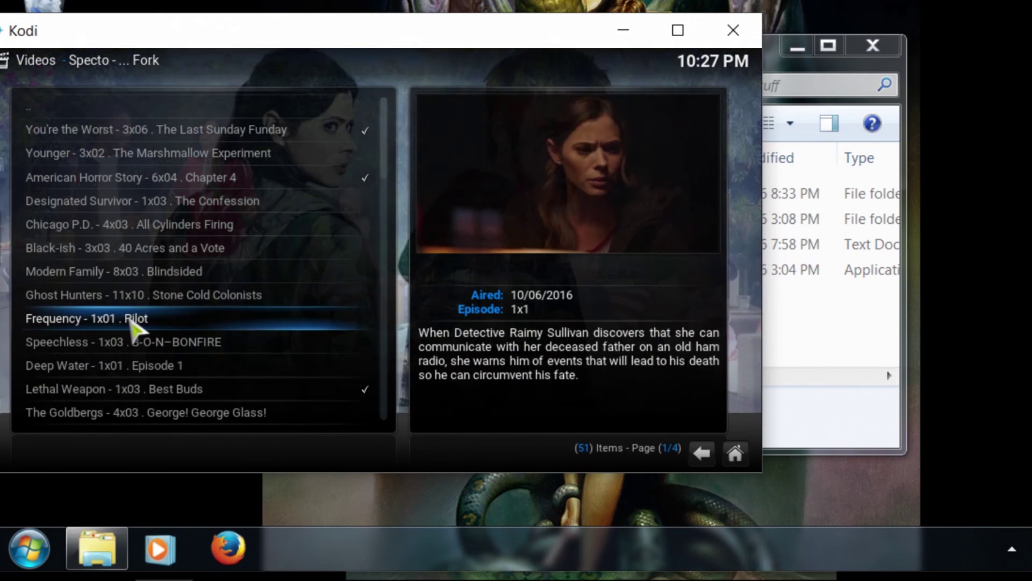
{"action": "right_click", "coordinate": [133, 324]}
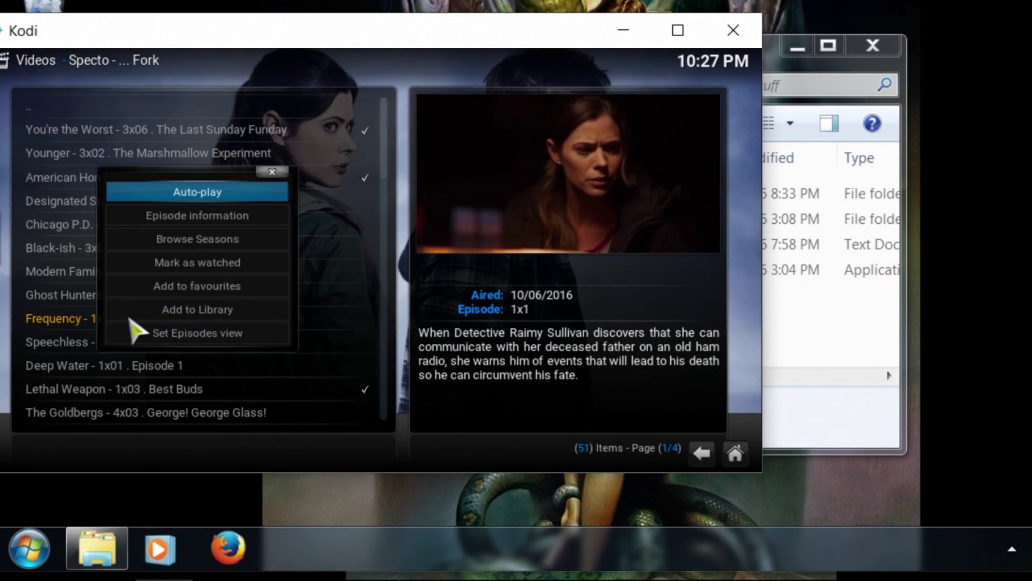
{"action": "left_click", "coordinate": [241, 288]}
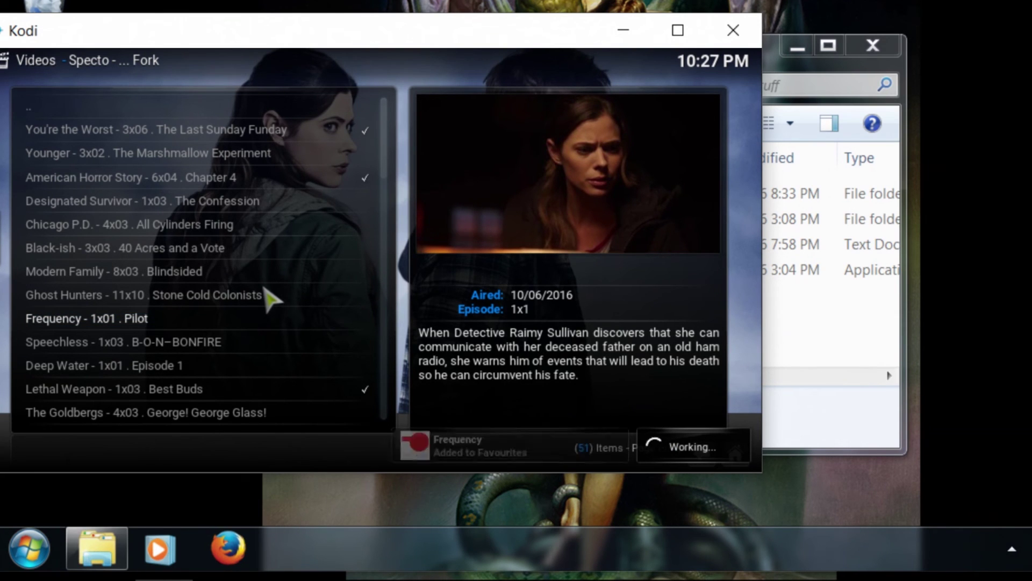
{"action": "left_click", "coordinate": [95, 110]}
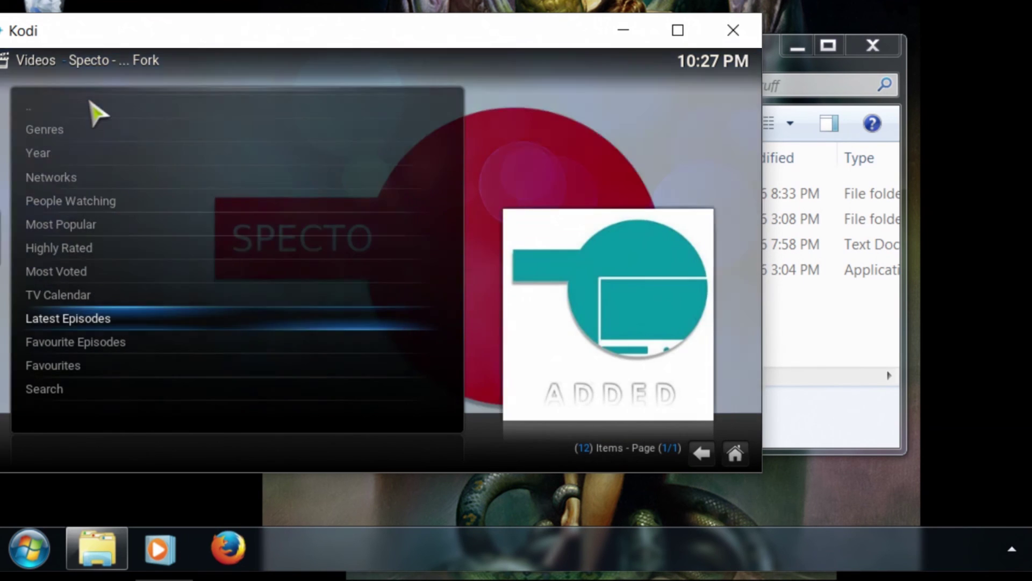
{"action": "left_click", "coordinate": [89, 367]}
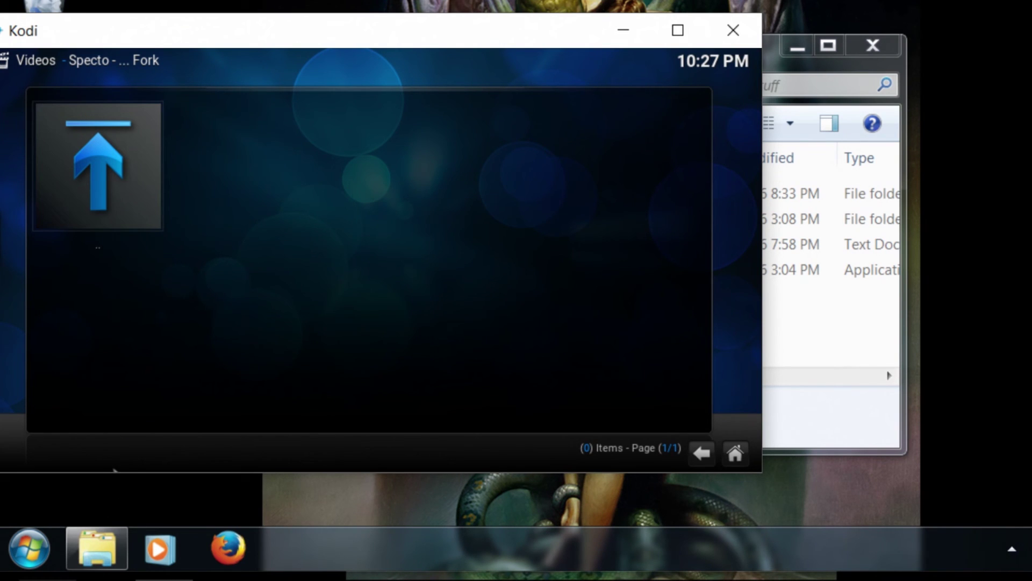
- Switch to File Explorer and open the plugin.video.specto folder inside Roaming > Kodi > userdata > addon_data
{"action": "left_click", "coordinate": [96, 548]}
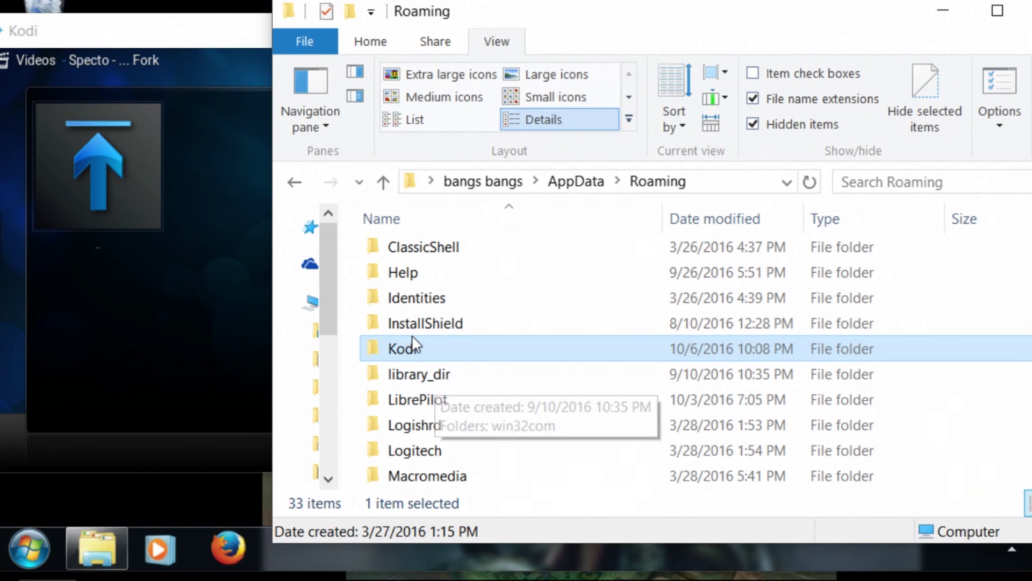
{"action": "double_click", "coordinate": [411, 356]}
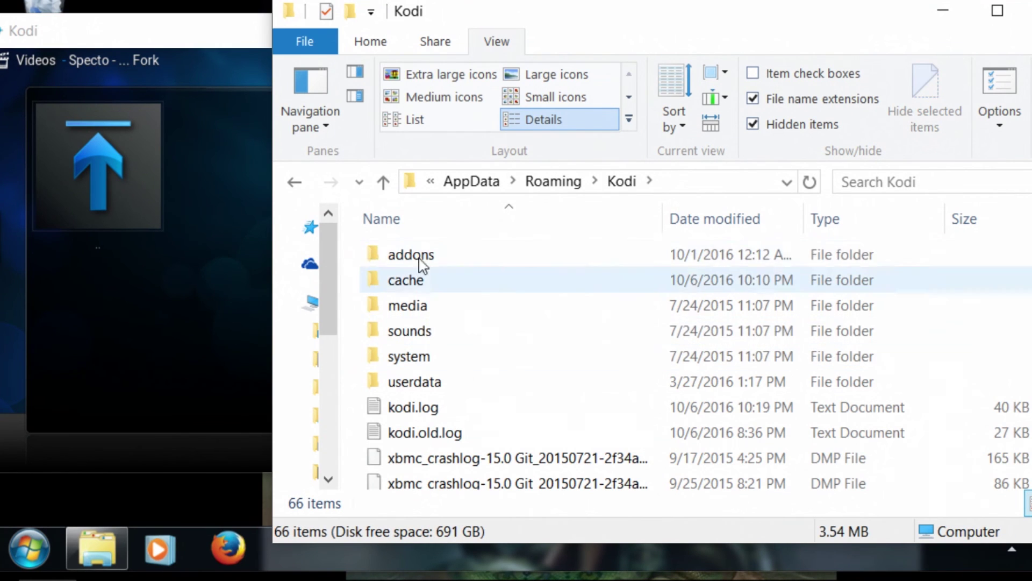
{"action": "double_click", "coordinate": [421, 383]}
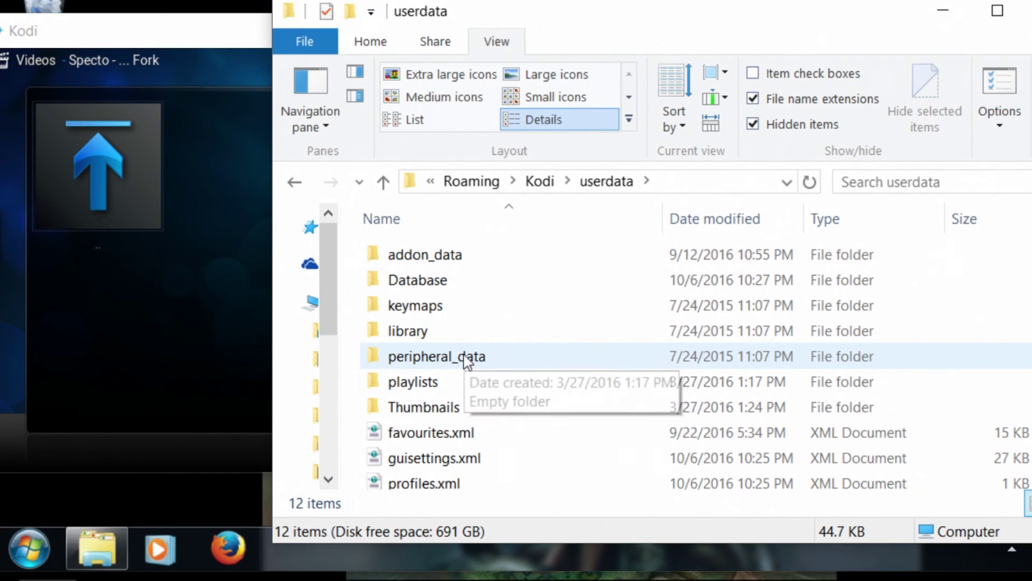
{"action": "double_click", "coordinate": [435, 256]}
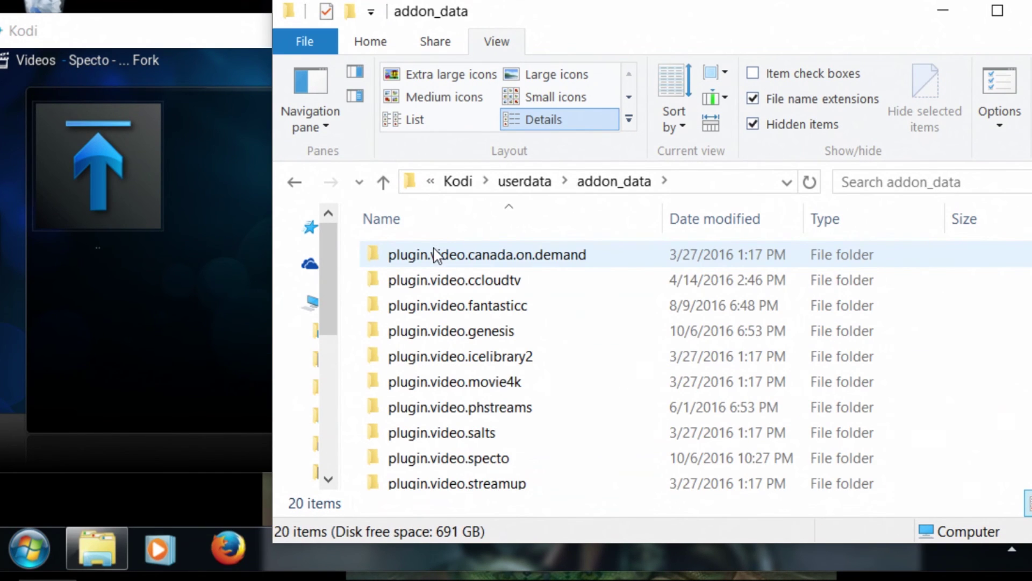
{"action": "double_click", "coordinate": [468, 458]}
- Copy favourites.db from the plugin.video.specto folder and minimise the folder window
{"action": "left_click", "coordinate": [422, 361]}
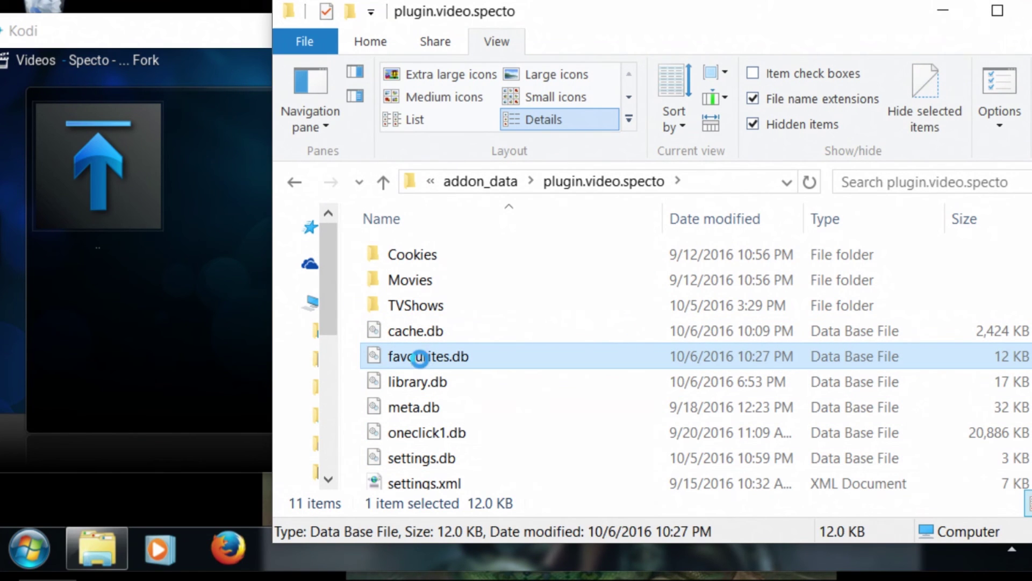
{"action": "right_click", "coordinate": [422, 363]}
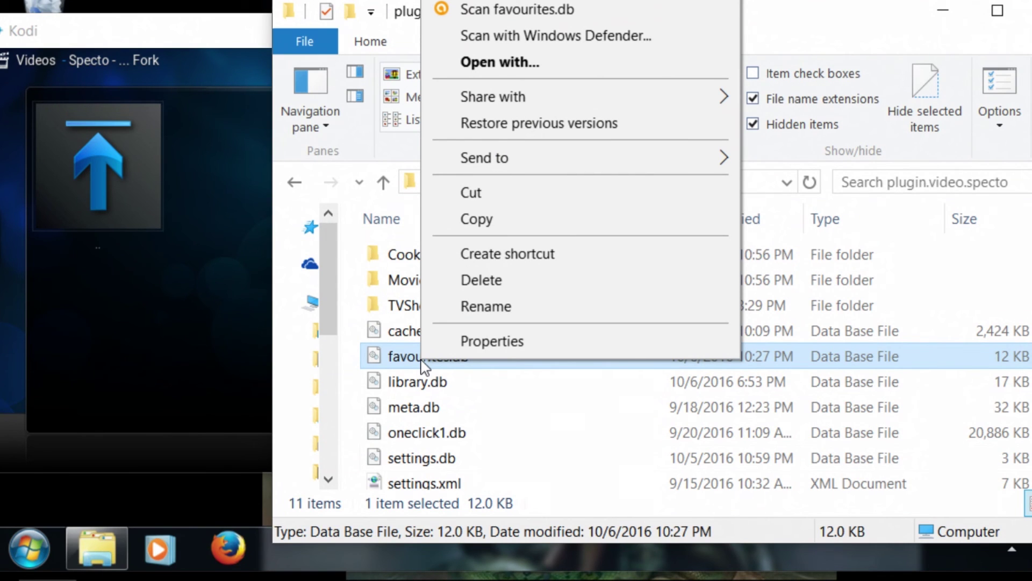
{"action": "left_click", "coordinate": [506, 231]}
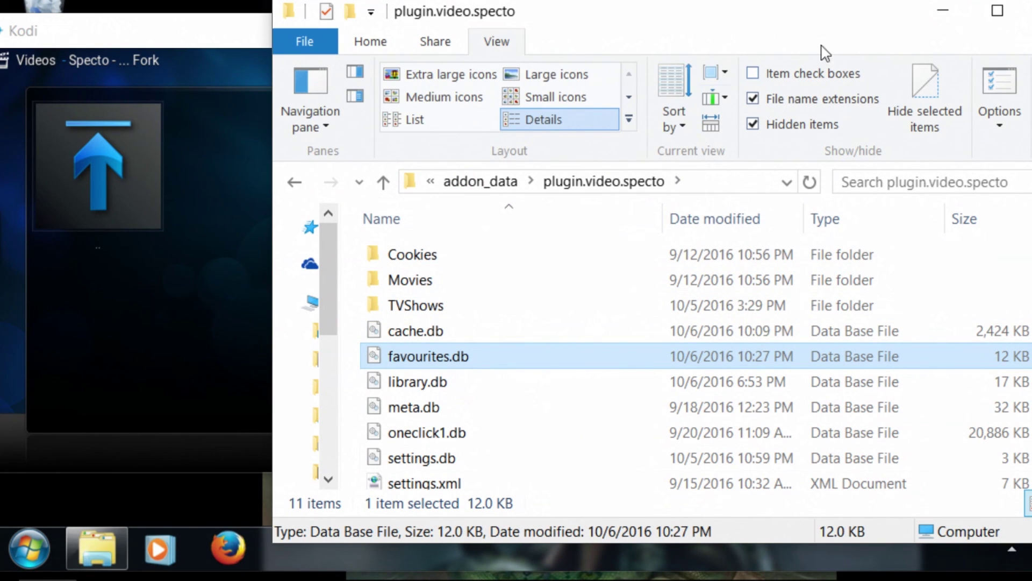
{"action": "left_click", "coordinate": [958, 11]}
- Create a new folder named clean inside the kodi stuff folder
{"action": "left_click", "coordinate": [841, 338]}
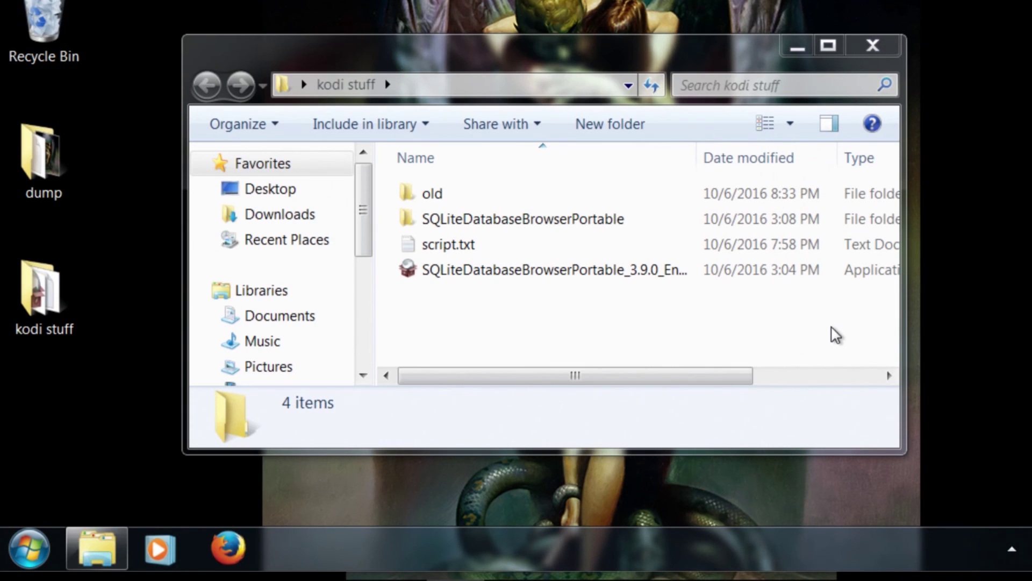
{"action": "right_click", "coordinate": [460, 339]}
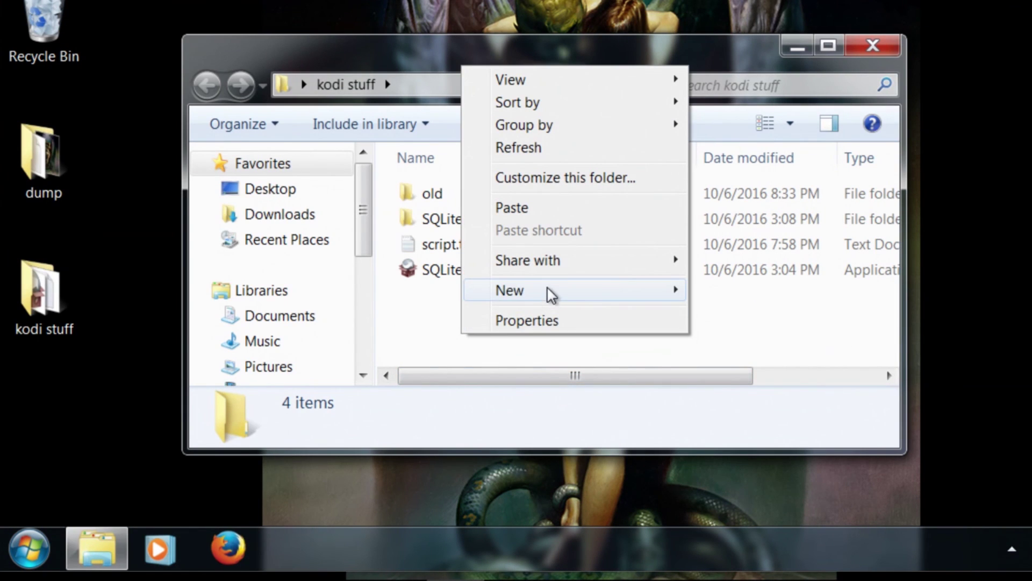
{"action": "mouse_move", "coordinate": [556, 293]}
{"action": "left_click", "coordinate": [708, 291]}
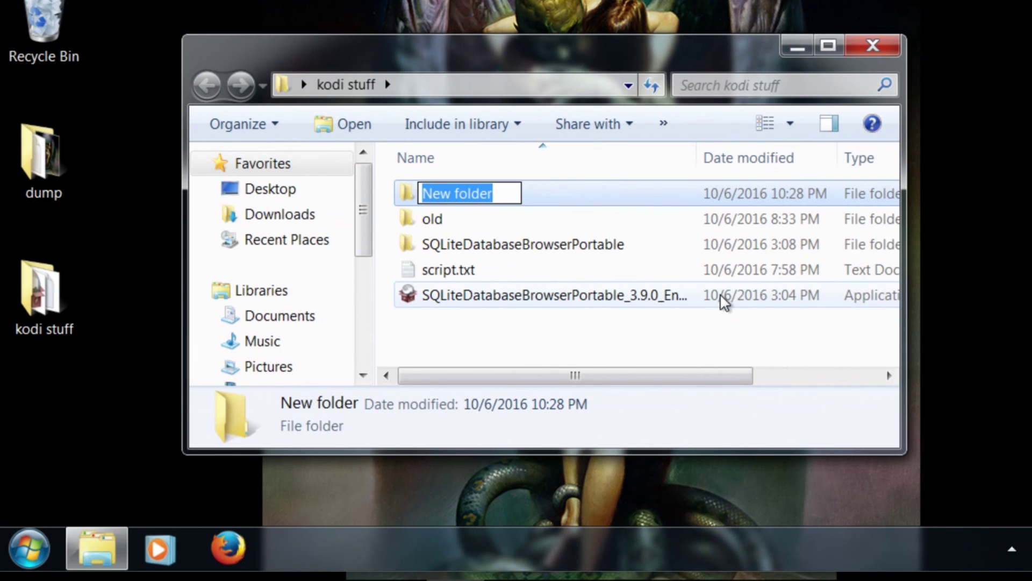
{"action": "type", "text": "clean"}
{"action": "key", "text": "Return"}
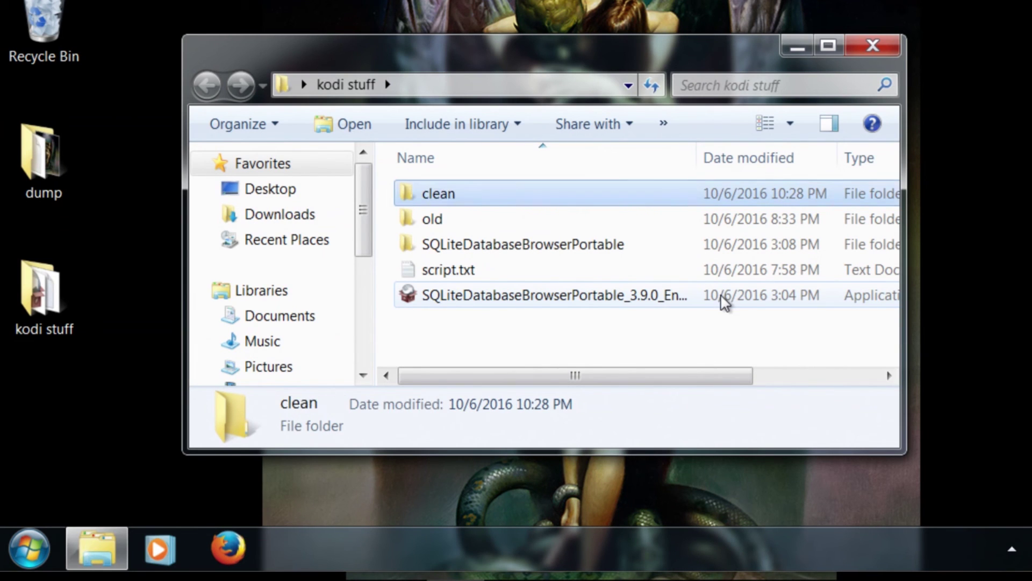
- Paste the copied favourites.db into the clean folder
{"action": "double_click", "coordinate": [424, 202]}
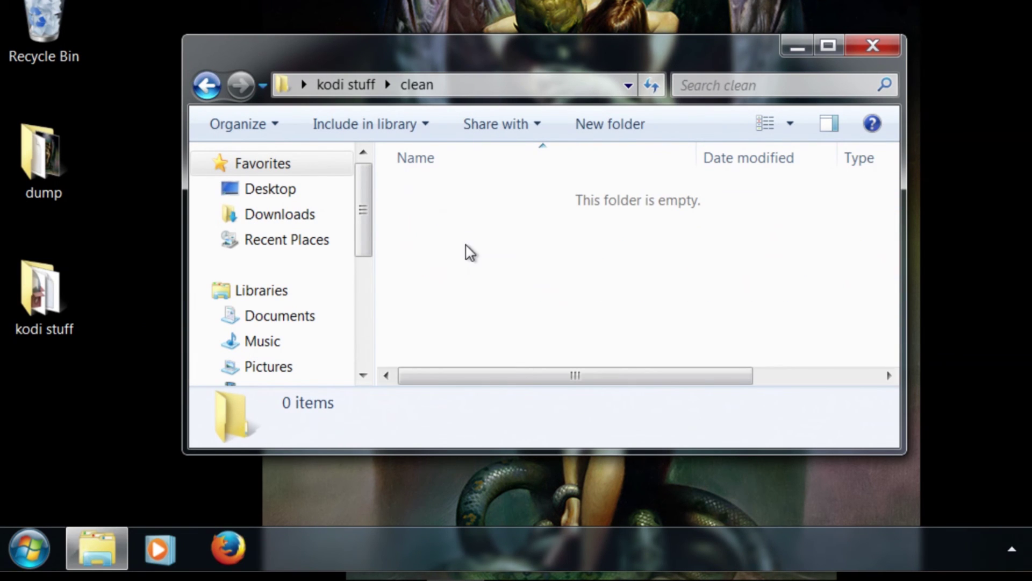
{"action": "right_click", "coordinate": [466, 249]}
{"action": "left_click", "coordinate": [548, 383]}
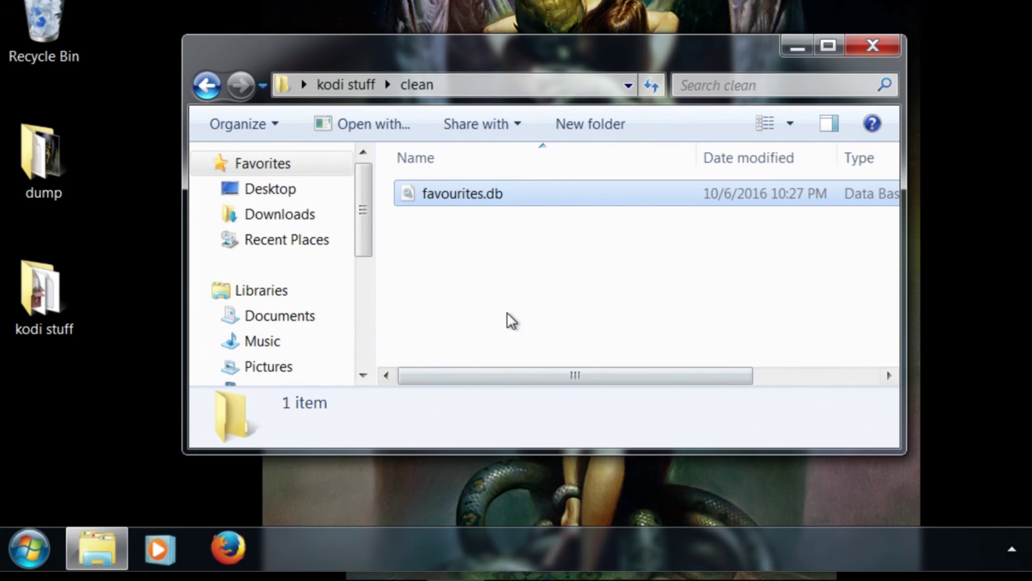
- Return to the kodi stuff folder and paste a second copy of favourites.db there
{"action": "left_click", "coordinate": [470, 283]}
{"action": "left_click", "coordinate": [439, 200]}
{"action": "right_click", "coordinate": [438, 200]}
{"action": "left_click", "coordinate": [207, 86]}
{"action": "left_click", "coordinate": [207, 87]}
{"action": "right_click", "coordinate": [465, 332]}
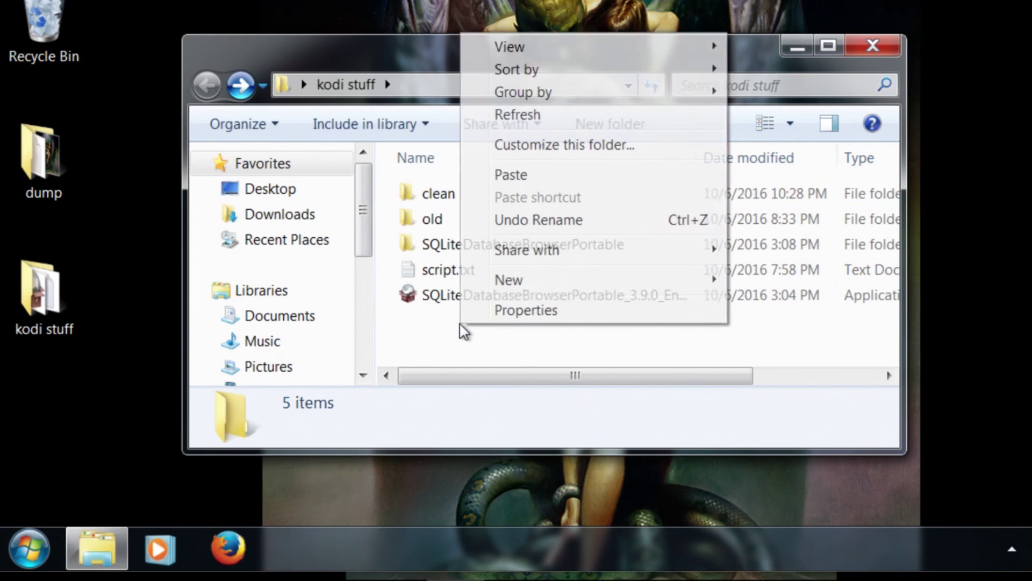
{"action": "left_click", "coordinate": [534, 176]}
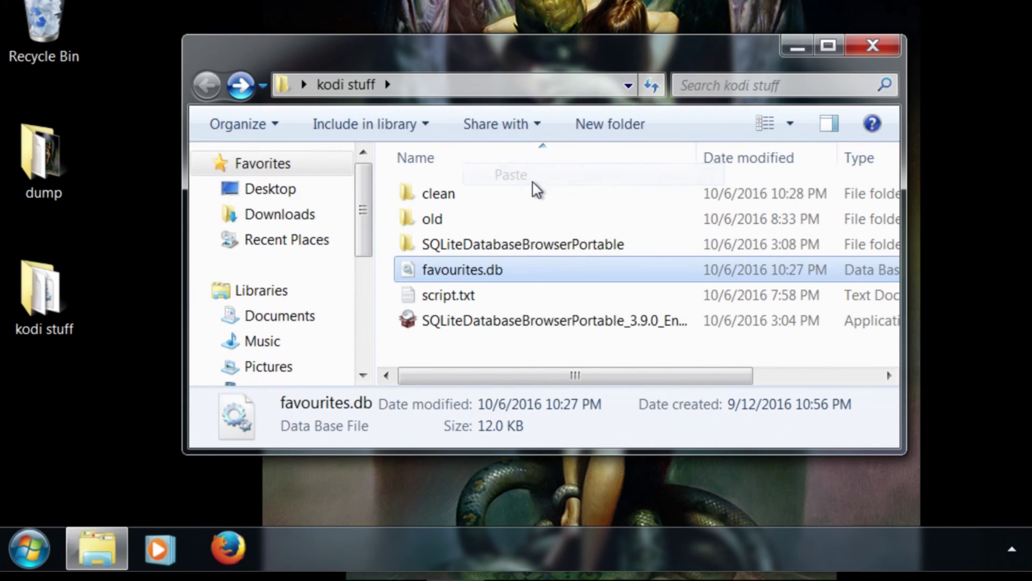
{"action": "left_click", "coordinate": [433, 199]}
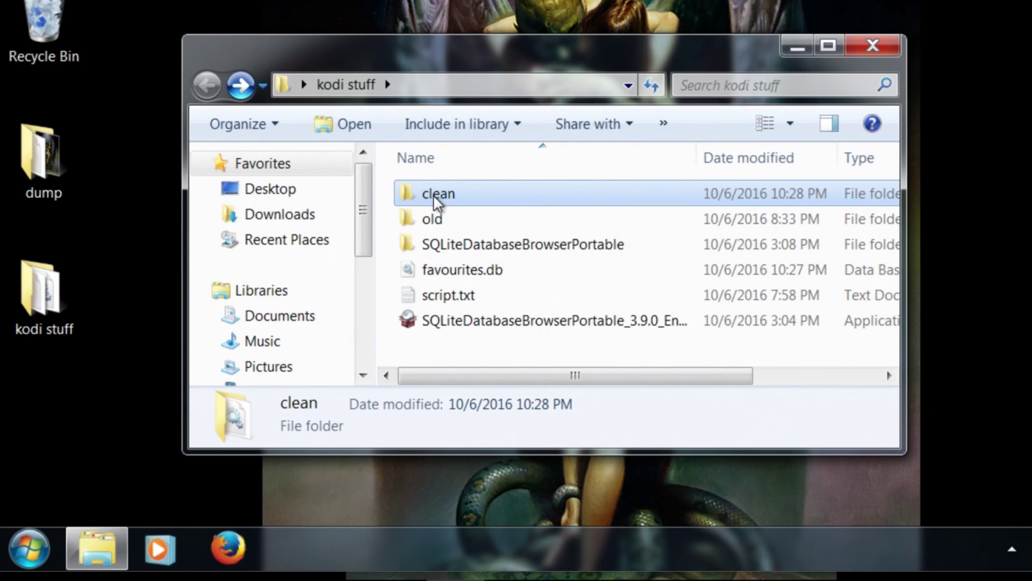
{"action": "left_click", "coordinate": [464, 352]}
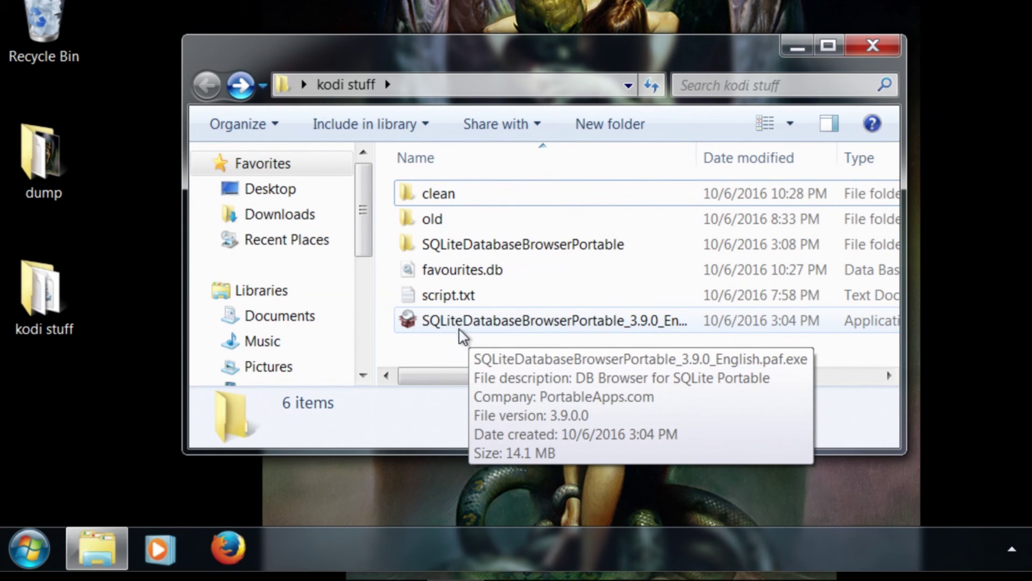
- Launch SQLiteDatabaseBrowserPortable.exe from the SQLiteDatabaseBrowserPortable folder and dismiss the Java update notification
{"action": "left_click", "coordinate": [457, 323]}
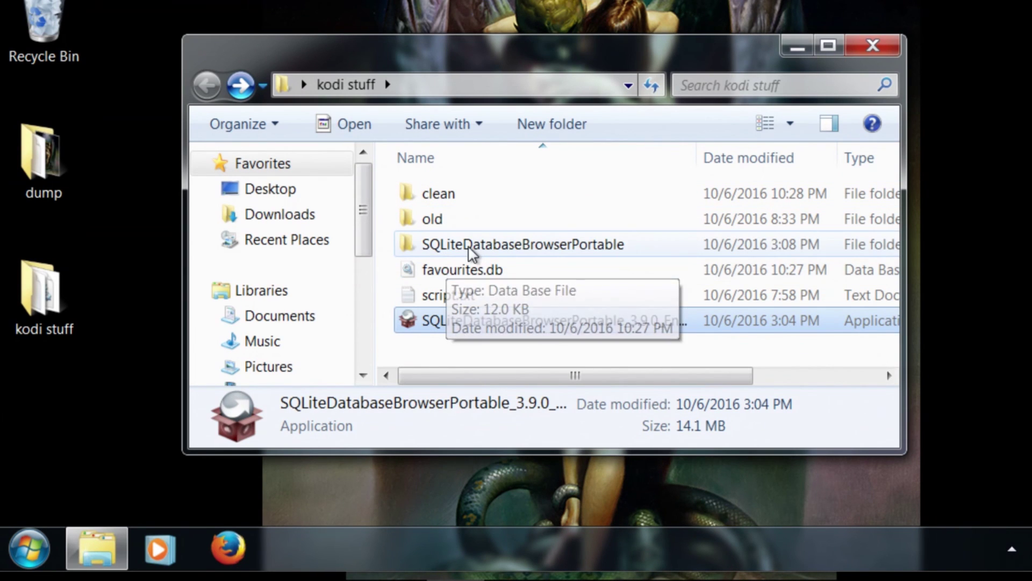
{"action": "mouse_move", "coordinate": [479, 257]}
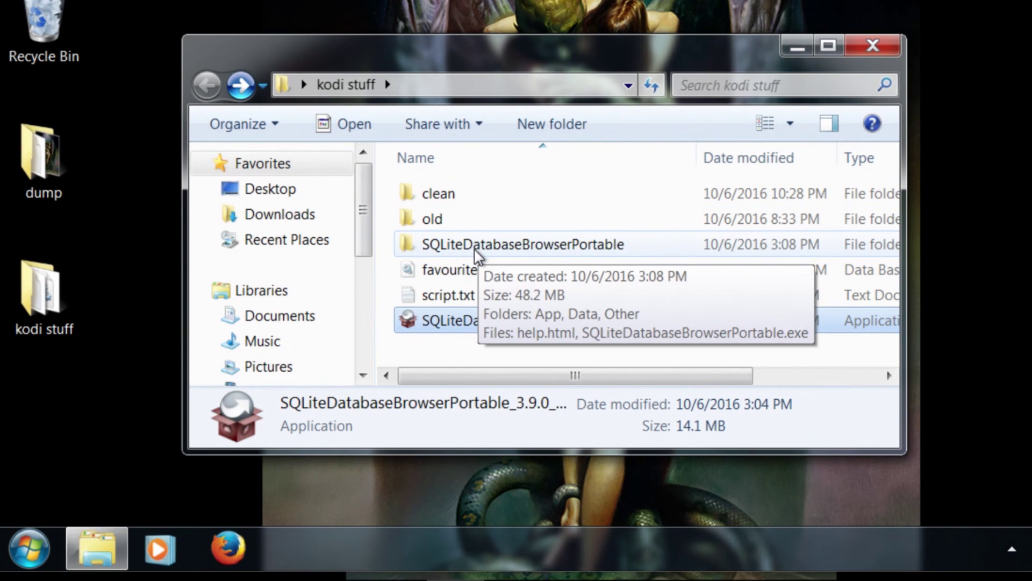
{"action": "double_click", "coordinate": [475, 249]}
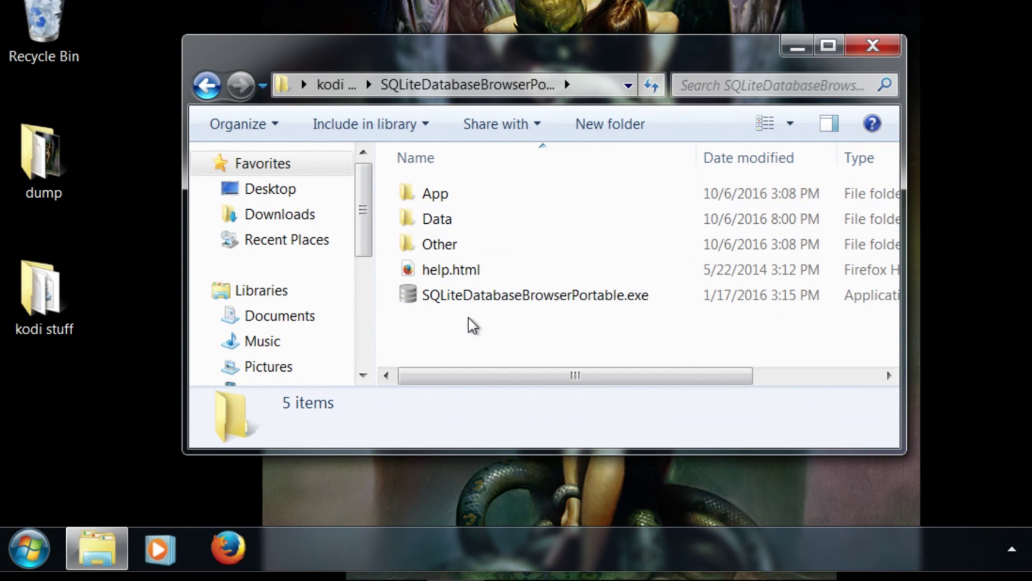
{"action": "left_click", "coordinate": [458, 301]}
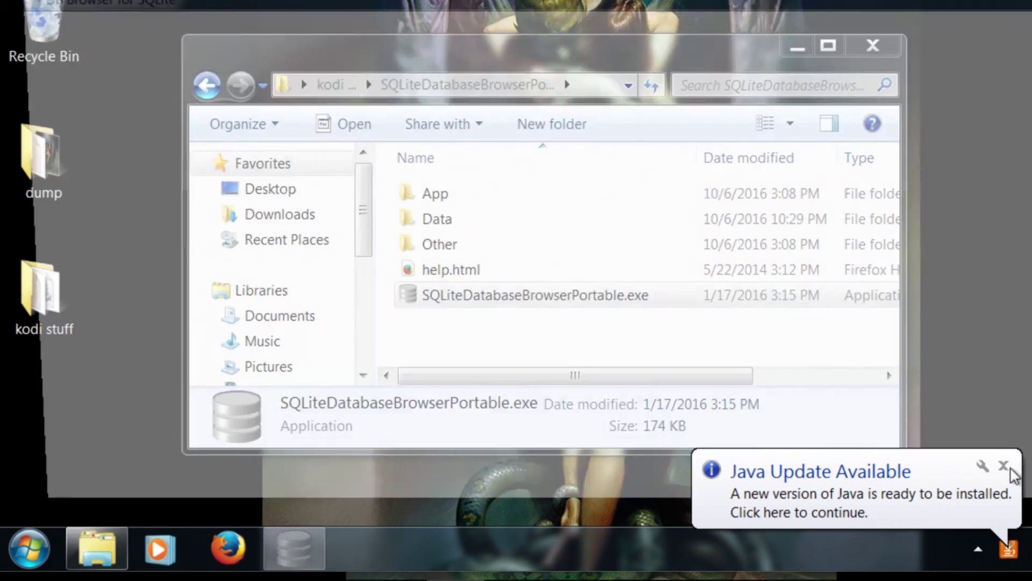
{"action": "left_click", "coordinate": [1012, 470]}
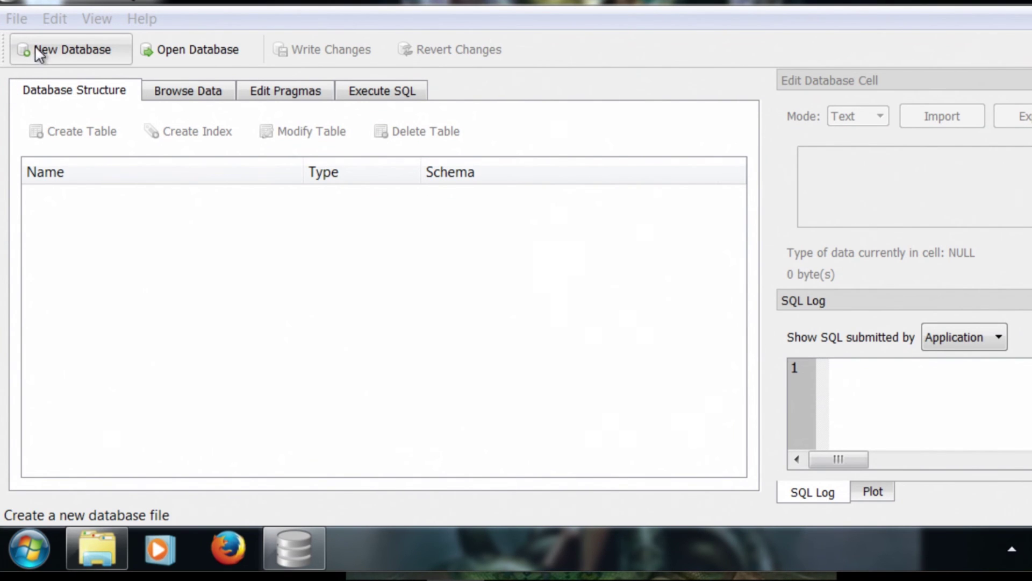
- Open the favourites.db database from the kodi stuff folder on the Desktop
{"action": "left_click", "coordinate": [13, 19]}
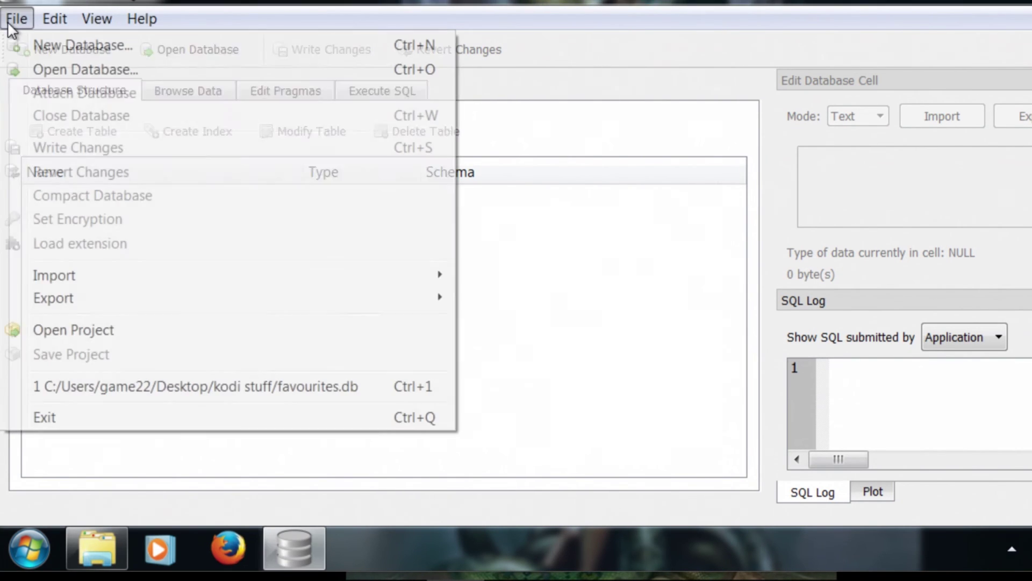
{"action": "left_click", "coordinate": [62, 70]}
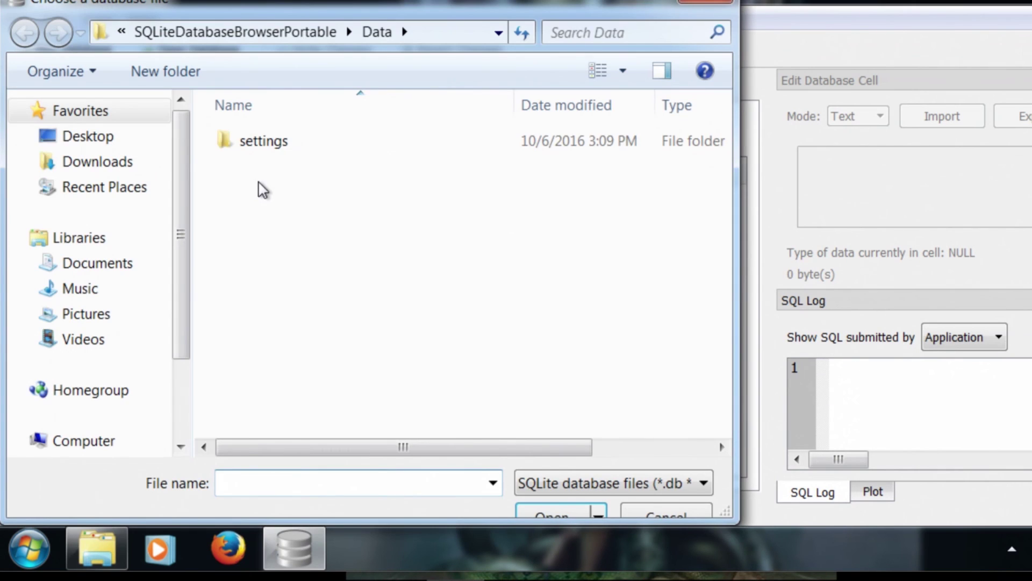
{"action": "left_click", "coordinate": [65, 134]}
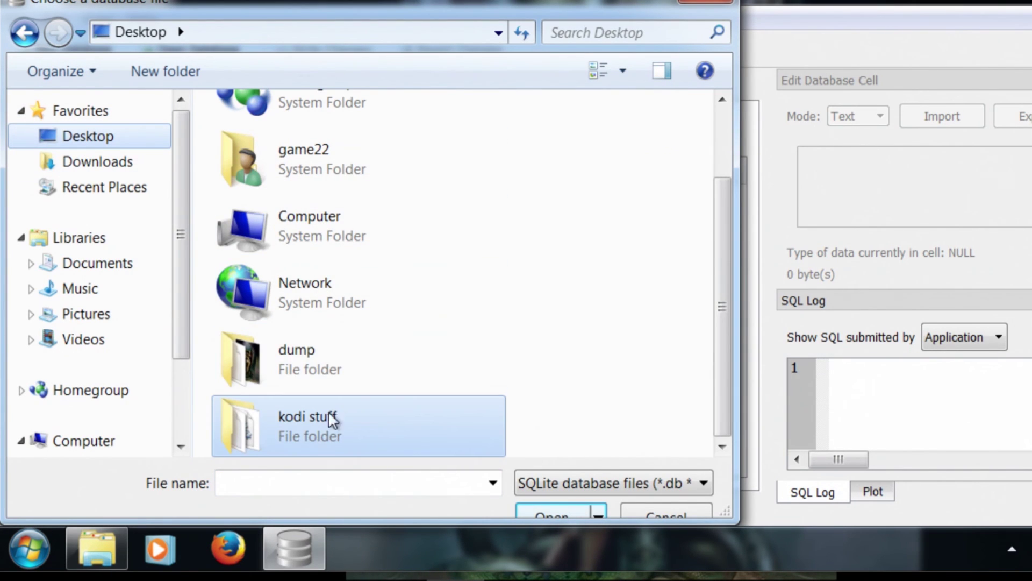
{"action": "double_click", "coordinate": [301, 424]}
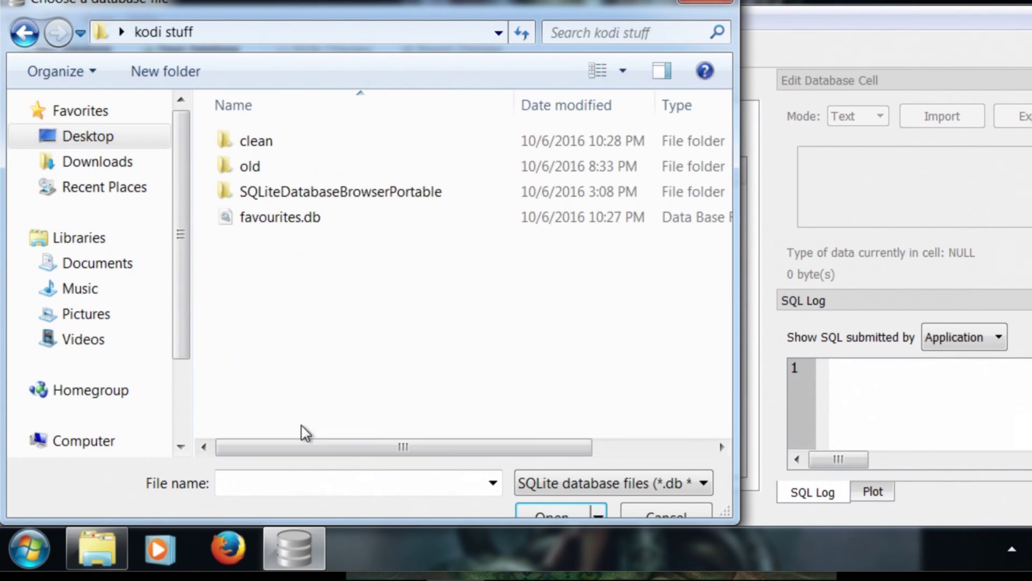
{"action": "double_click", "coordinate": [263, 220]}
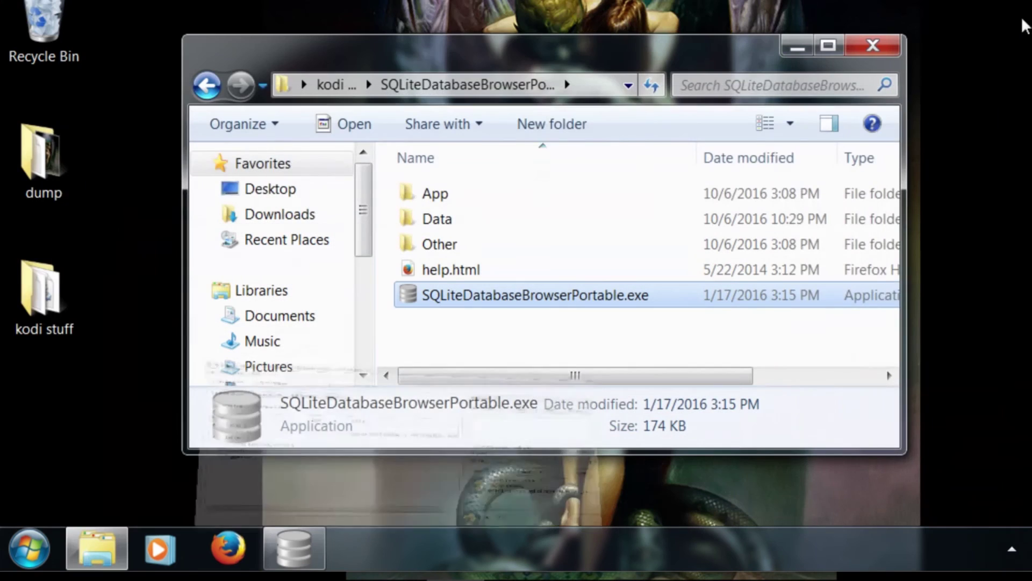
- Open script.txt from the kodi stuff folder, copy its entire SQL script and minimize the text file
{"action": "left_click", "coordinate": [206, 84]}
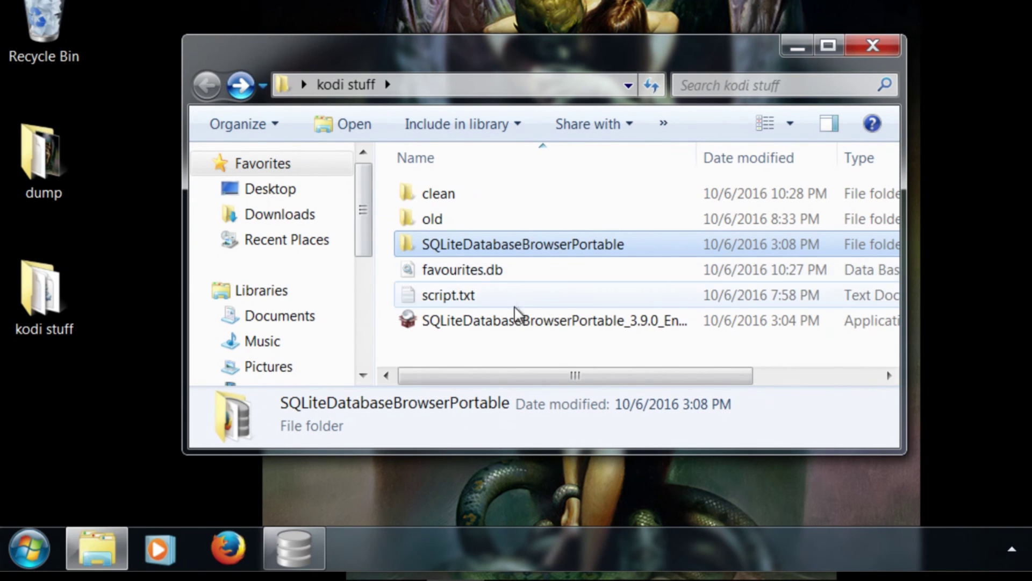
{"action": "double_click", "coordinate": [448, 294]}
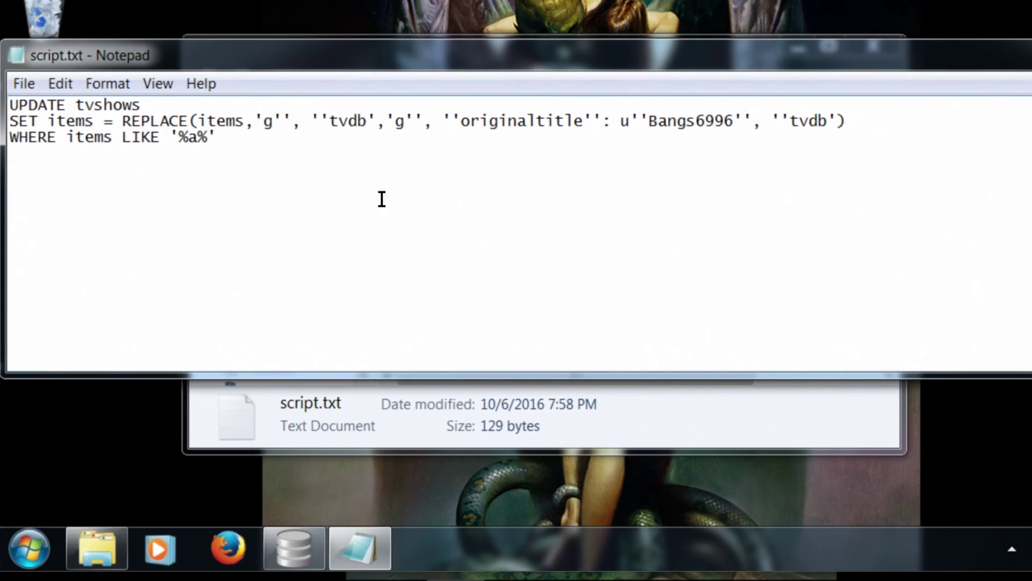
{"action": "key", "text": "ctrl+a"}
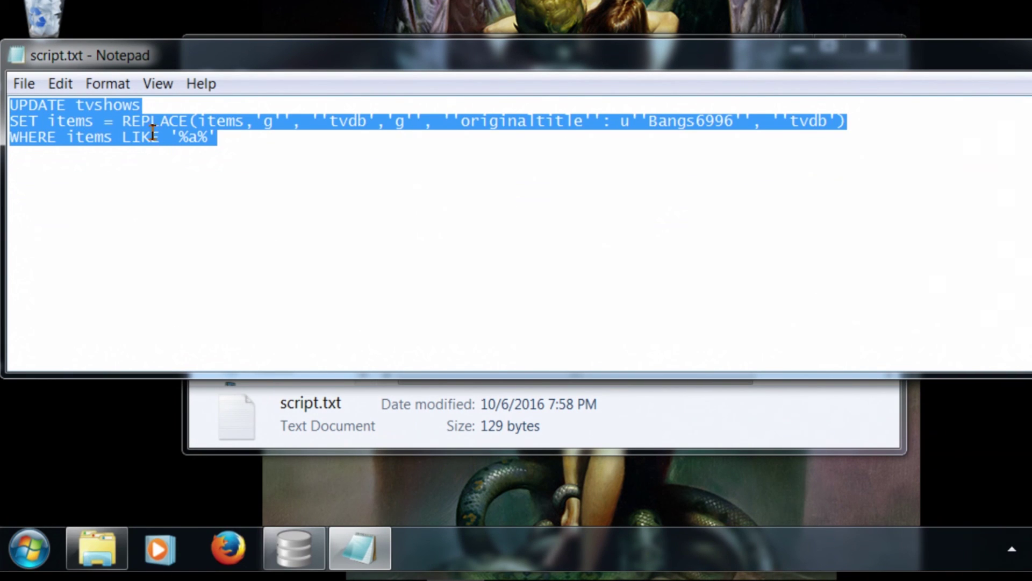
{"action": "right_click", "coordinate": [116, 125]}
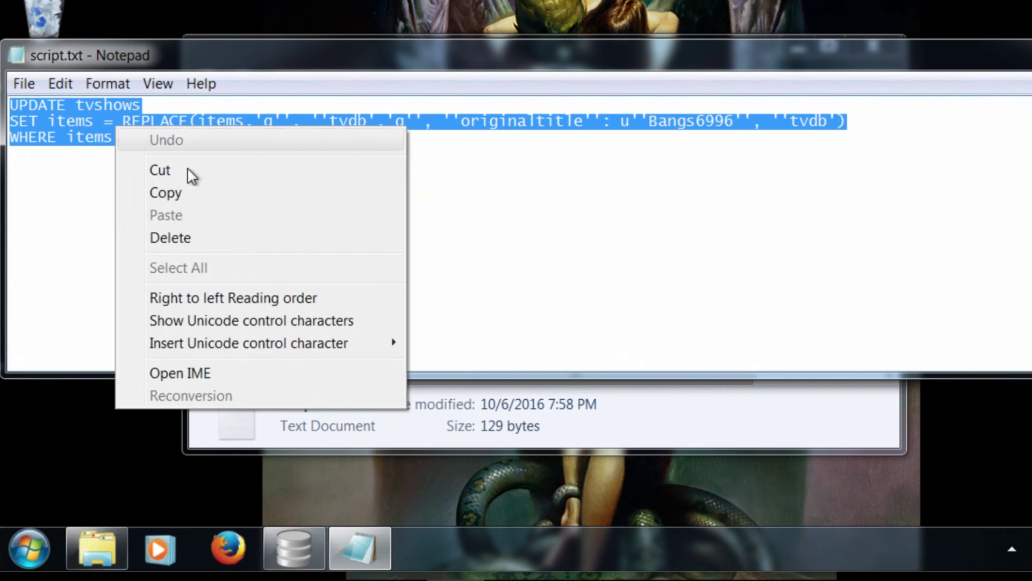
{"action": "left_click", "coordinate": [196, 197]}
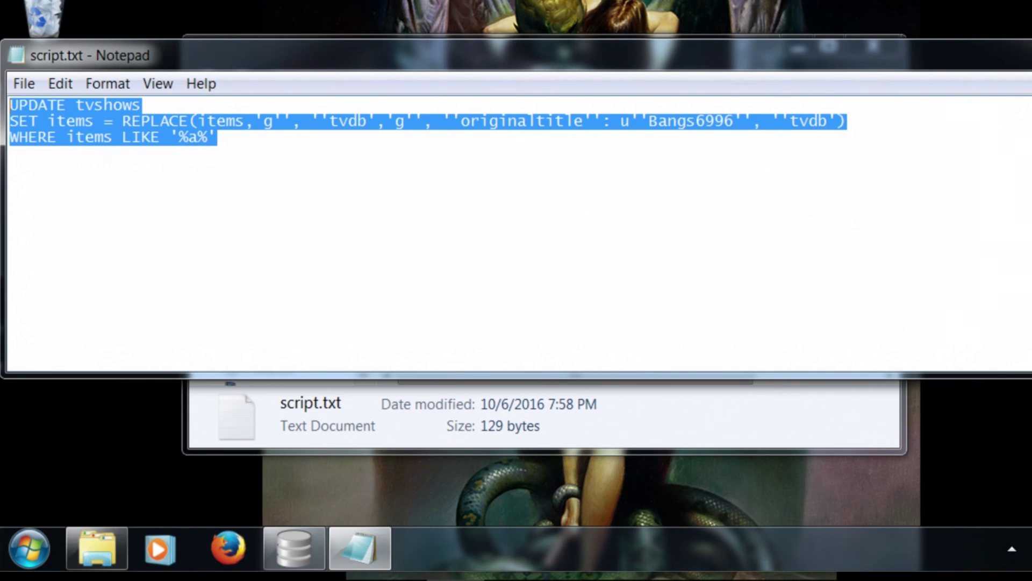
{"action": "key", "text": "super+Down"}
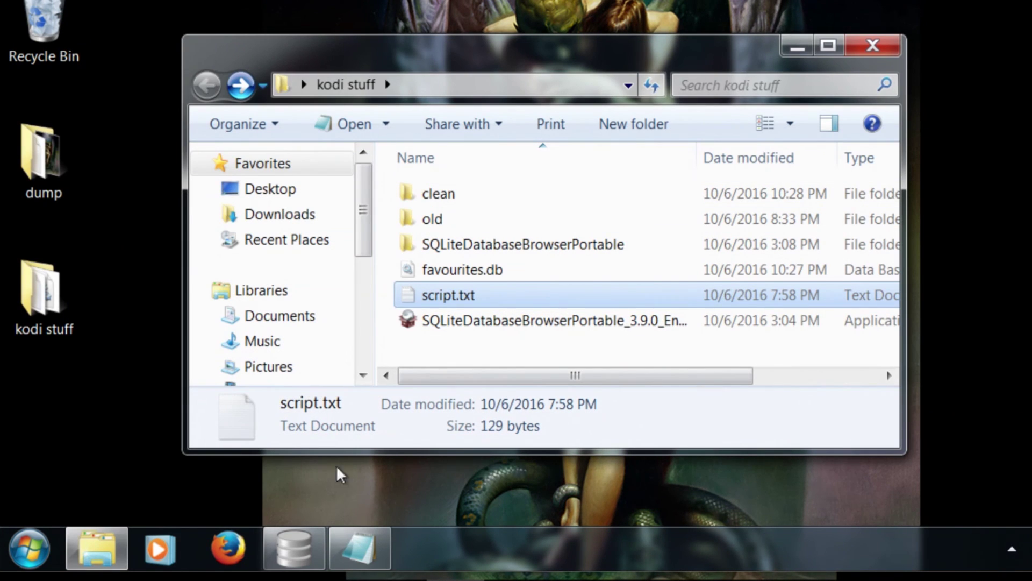
- Switch to DB Browser for SQLite and paste the copied UPDATE tvshows script into the SQL editor
{"action": "left_click", "coordinate": [294, 547]}
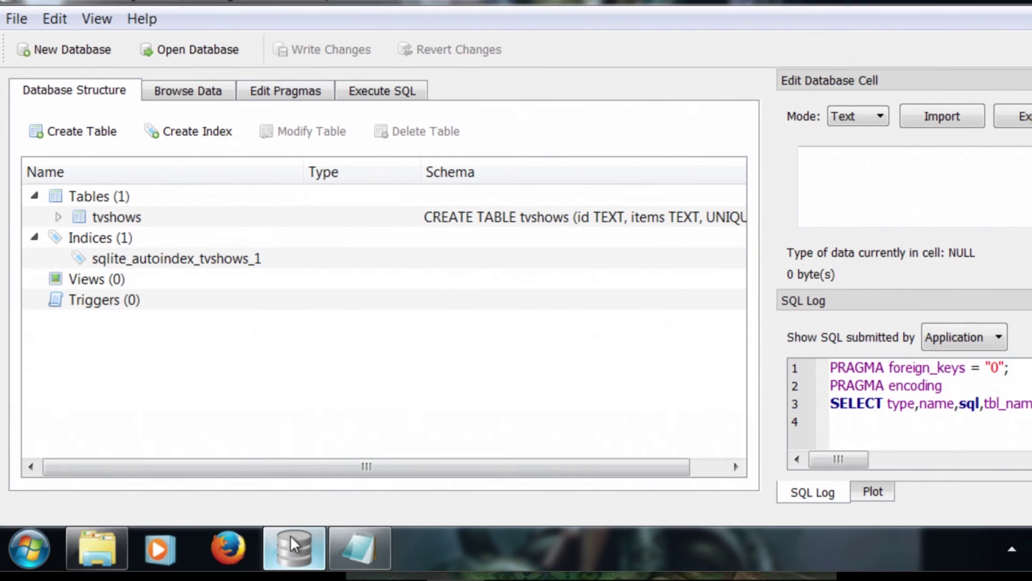
{"action": "left_click", "coordinate": [379, 99]}
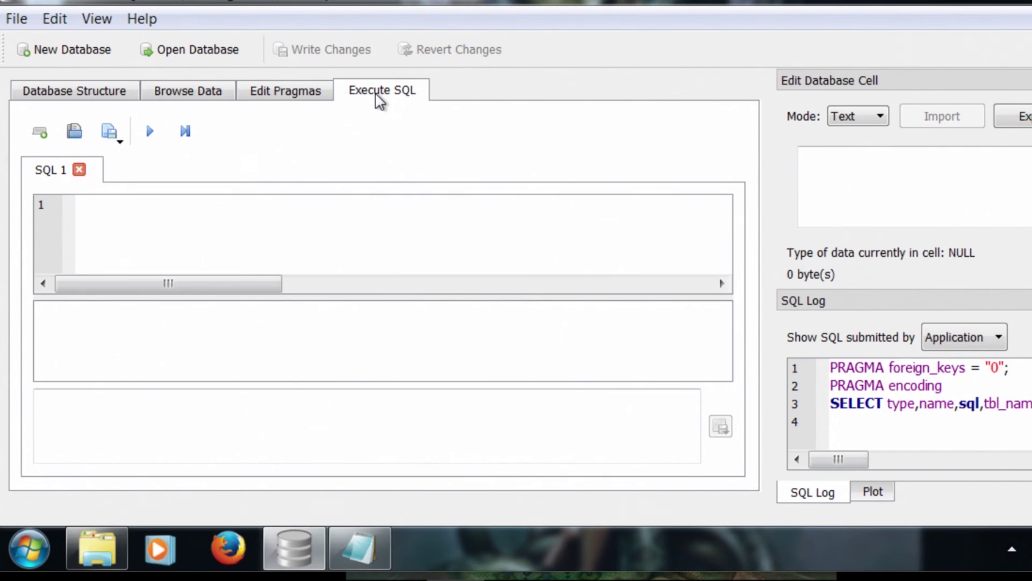
{"action": "left_click", "coordinate": [118, 214]}
{"action": "right_click", "coordinate": [119, 217]}
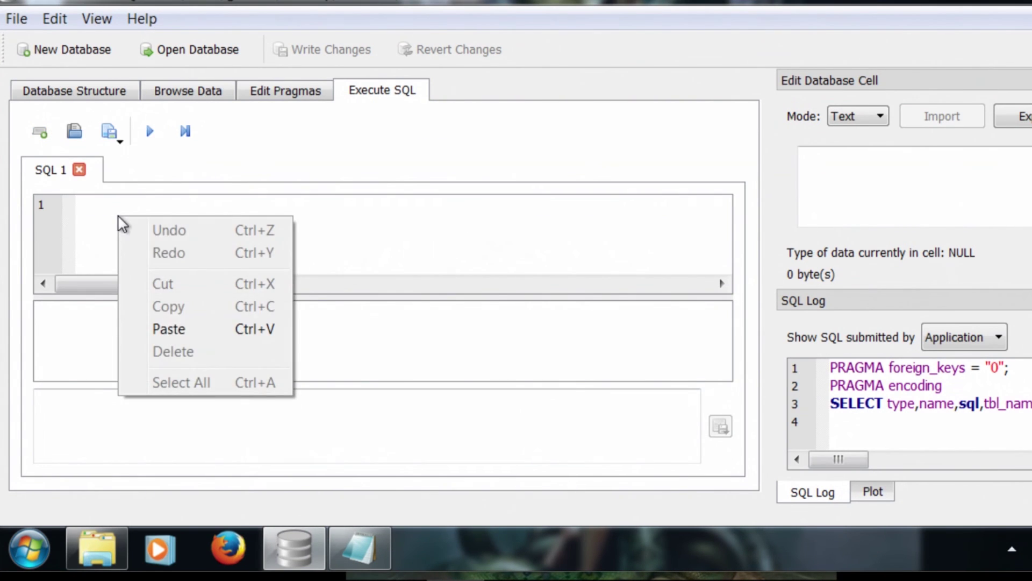
{"action": "left_click", "coordinate": [173, 329]}
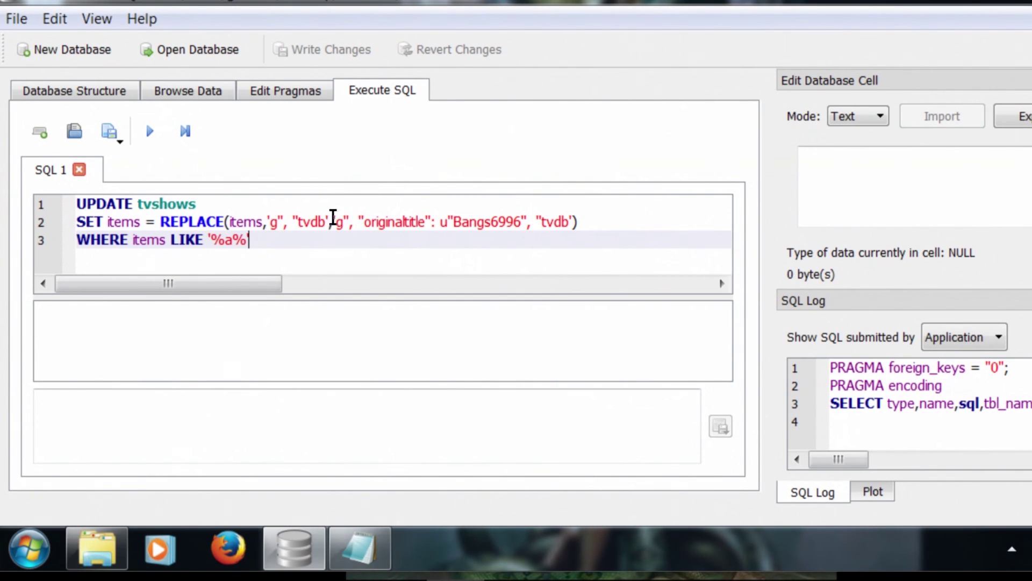
- Examine the items text of rows 2 and 4 in the tvshows table, checking the part around 'tvdb'
{"action": "left_click", "coordinate": [190, 92]}
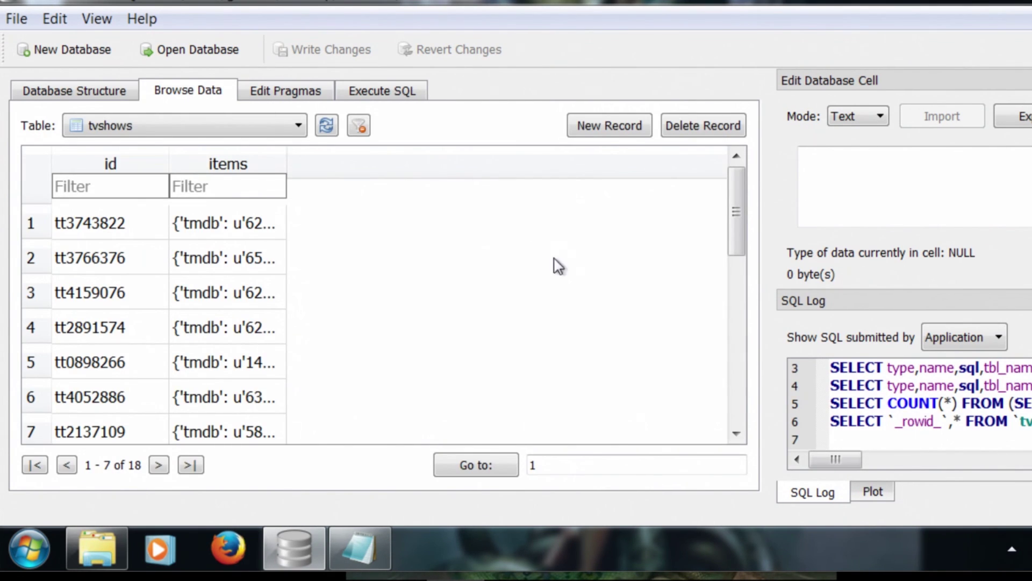
{"action": "left_click", "coordinate": [227, 263]}
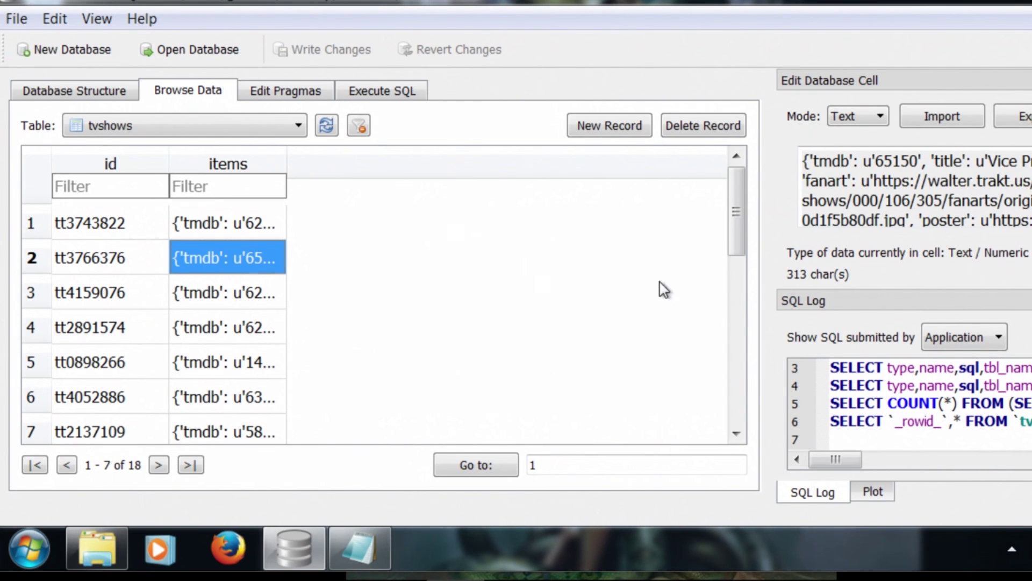
{"action": "left_click_drag", "start_coordinate": [802, 162], "coordinate": [860, 237]}
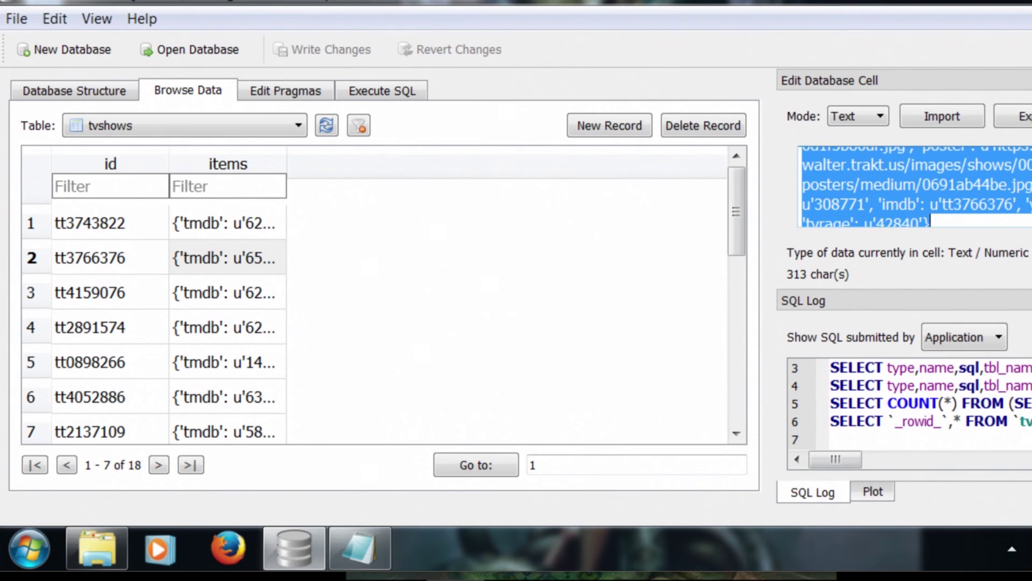
{"action": "left_click", "coordinate": [1004, 186]}
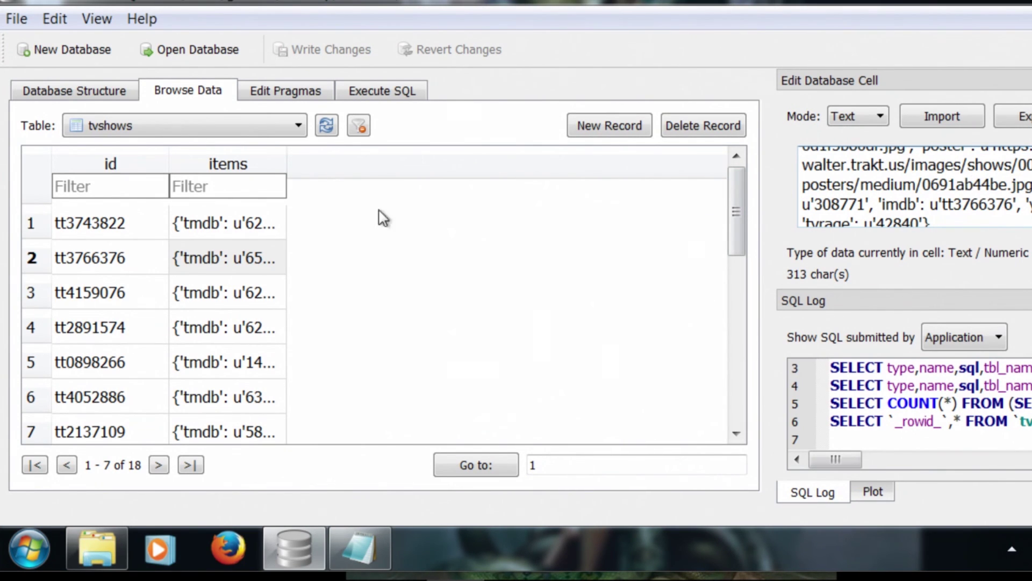
{"action": "left_click", "coordinate": [236, 344]}
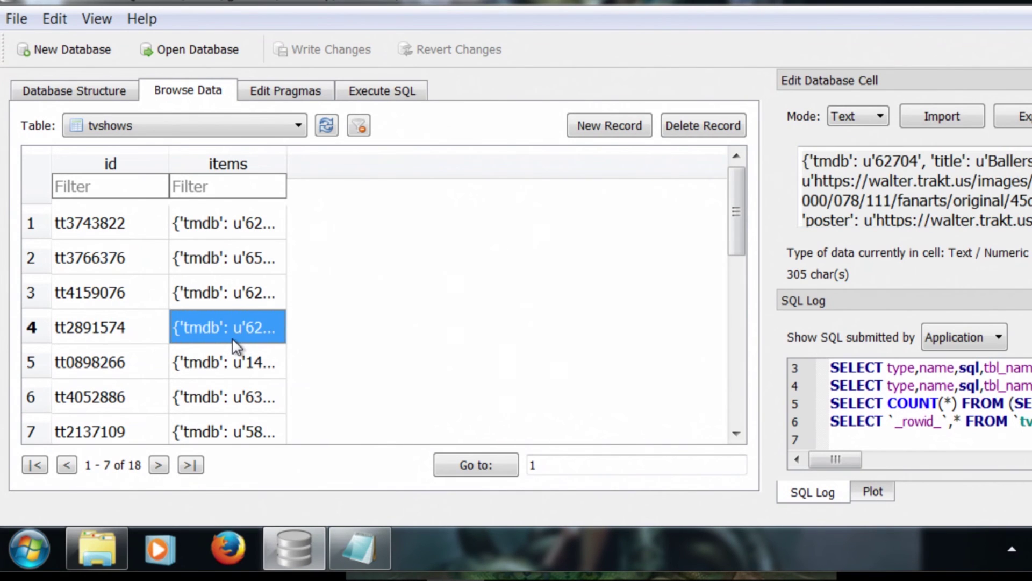
{"action": "scroll", "coordinate": [917, 177], "scroll_direction": "down", "scroll_amount": 1}
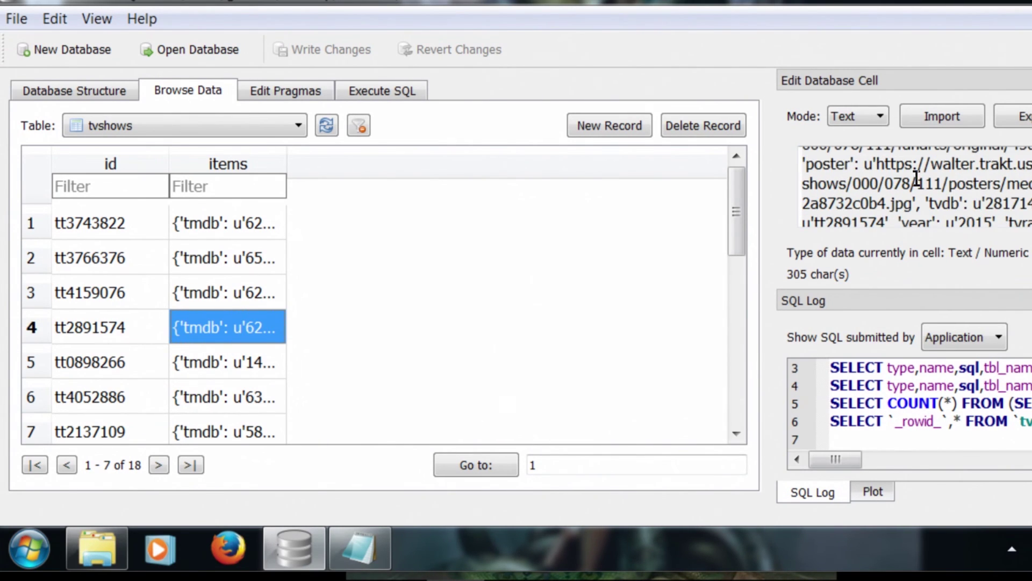
{"action": "scroll", "coordinate": [917, 177], "scroll_direction": "down", "scroll_amount": 1}
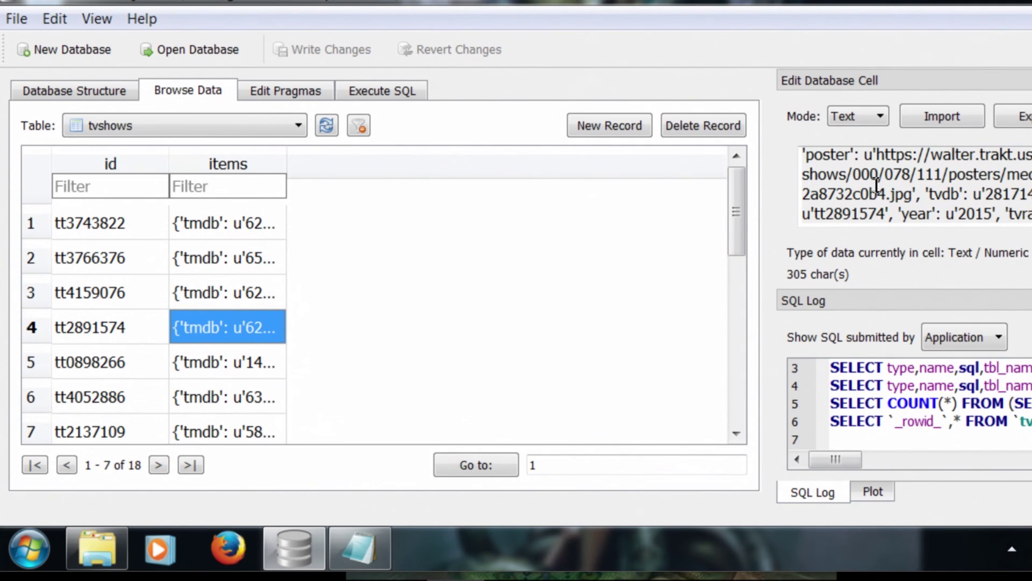
{"action": "left_click", "coordinate": [966, 190]}
{"action": "left_click", "coordinate": [928, 187]}
{"action": "left_click_drag", "start_coordinate": [951, 193], "coordinate": [895, 193]}
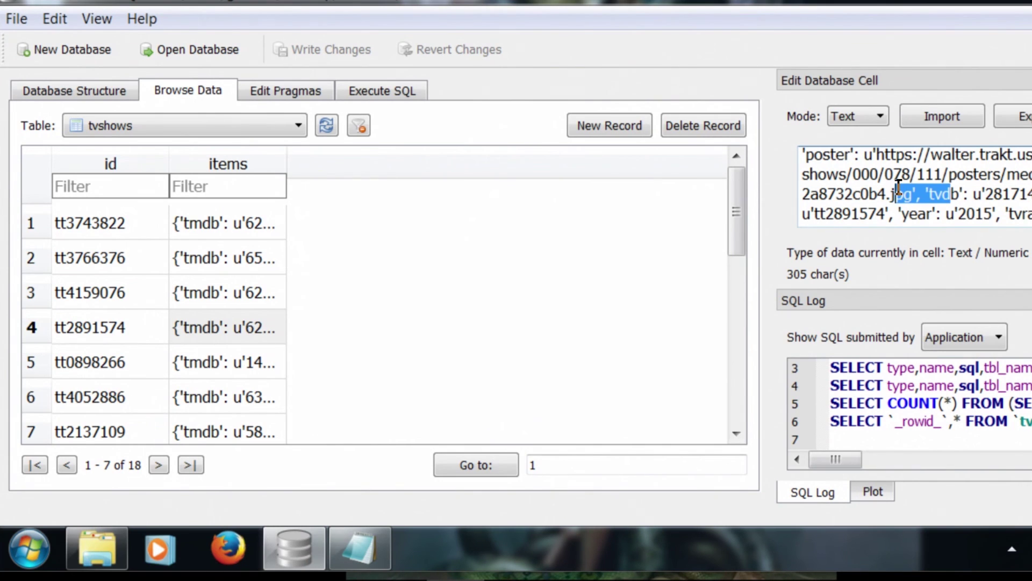
- Execute the pasted UPDATE script that inserts an 'originaltitle' entry before 'tvdb' in the tvshows items
{"action": "left_click", "coordinate": [381, 90]}
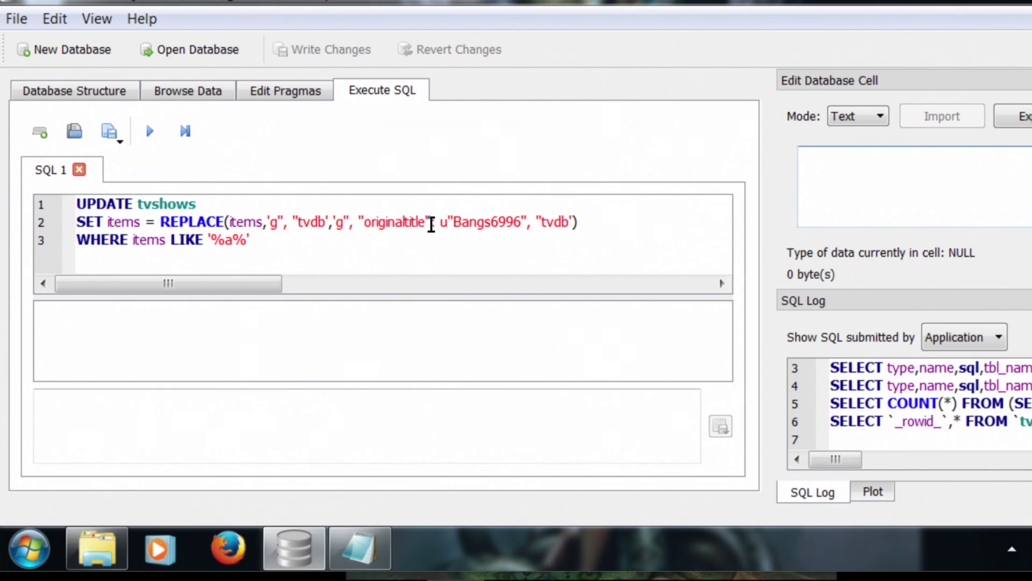
{"action": "left_click_drag", "start_coordinate": [418, 222], "coordinate": [354, 221]}
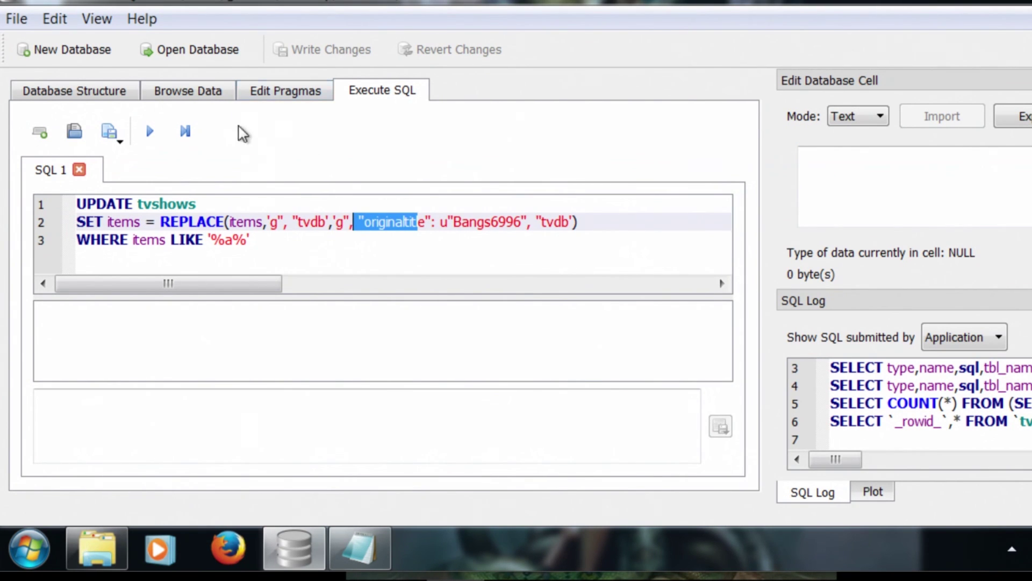
{"action": "left_click", "coordinate": [150, 131]}
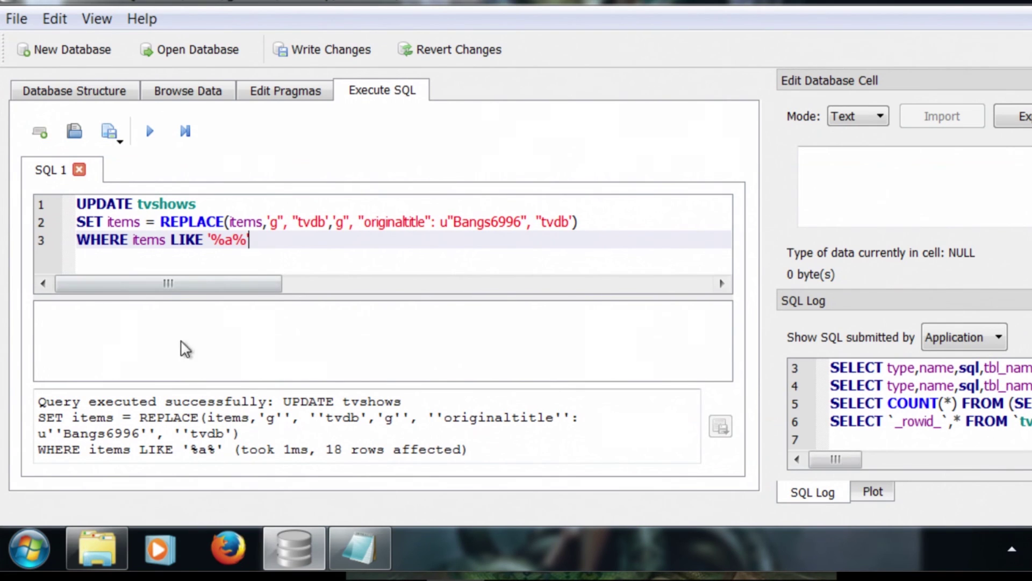
{"action": "left_click", "coordinate": [151, 133]}
- Inspect the items text of row 4 in the tvshows table for the 'originaltitle' entry
{"action": "left_click", "coordinate": [185, 94]}
{"action": "left_click", "coordinate": [232, 323]}
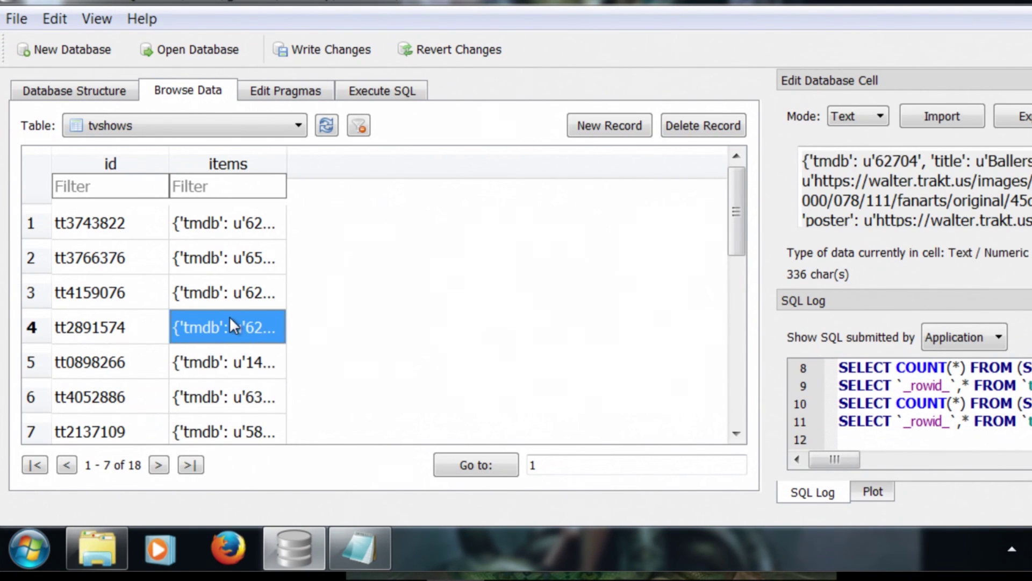
{"action": "scroll", "coordinate": [971, 191], "scroll_direction": "down", "scroll_amount": 2}
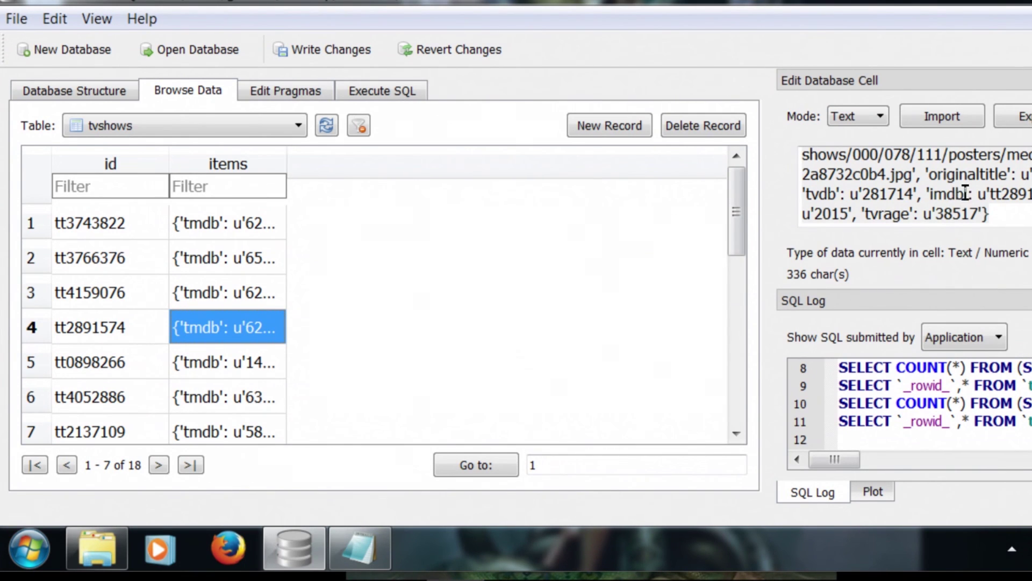
{"action": "triple_click", "coordinate": [928, 176]}
{"action": "left_click", "coordinate": [948, 175]}
{"action": "left_click_drag", "start_coordinate": [955, 175], "coordinate": [1030, 175]}
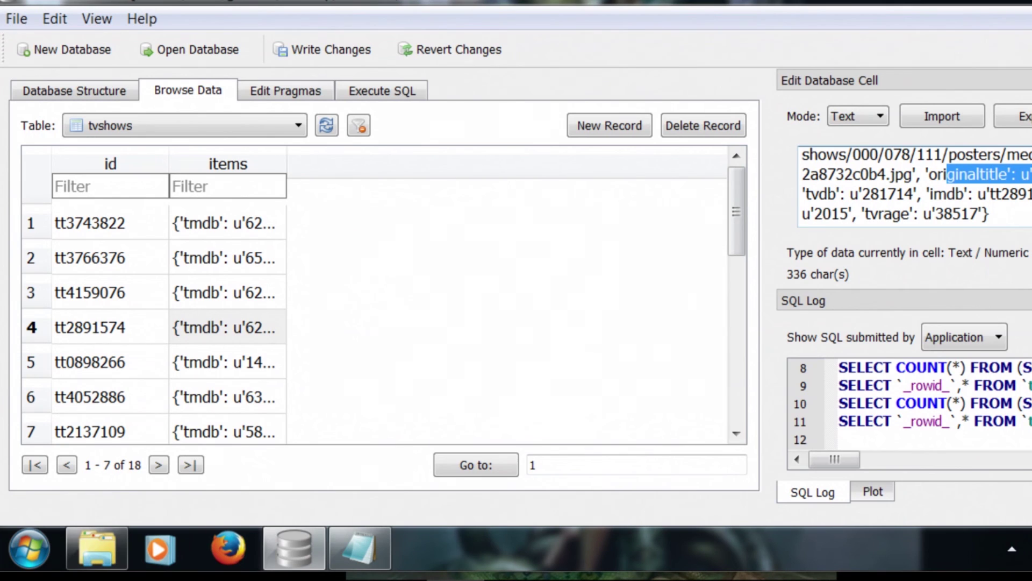
{"action": "left_click_drag", "start_coordinate": [1030, 175], "coordinate": [1024, 175]}
{"action": "left_click", "coordinate": [942, 175]}
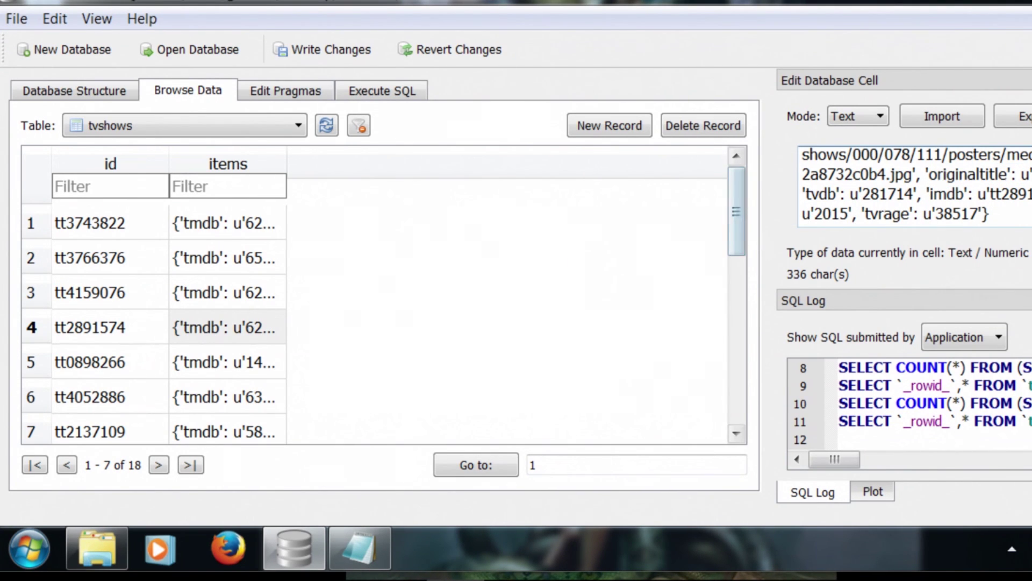
- Write the pending changes to the favourites.db database
{"action": "left_click", "coordinate": [376, 90]}
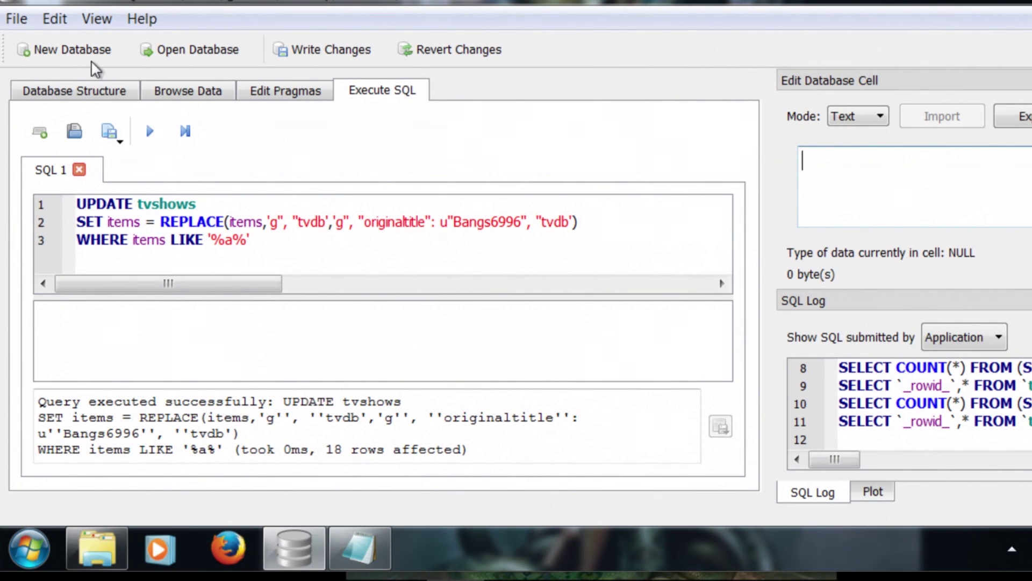
{"action": "left_click", "coordinate": [16, 19]}
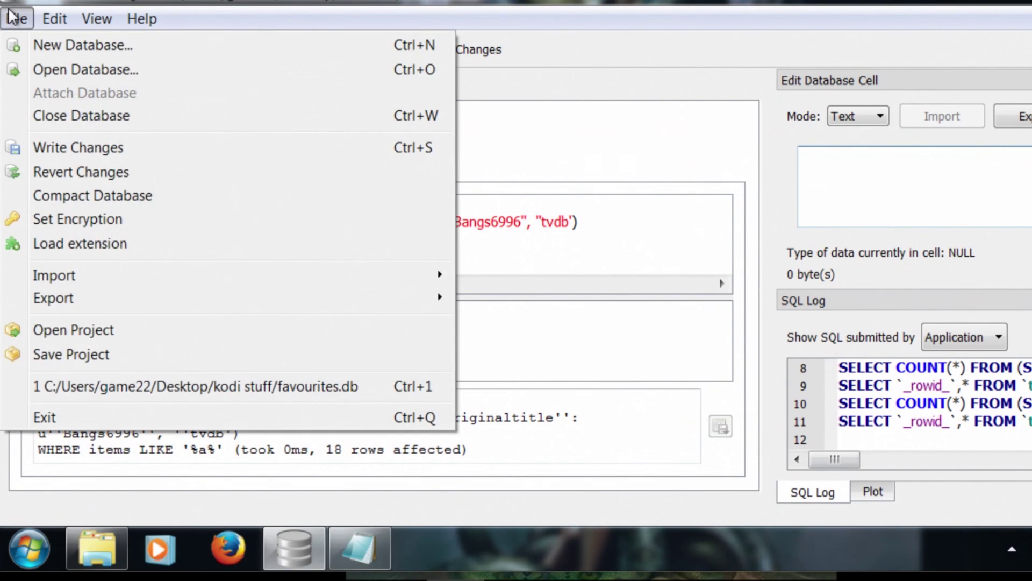
{"action": "left_click", "coordinate": [99, 146]}
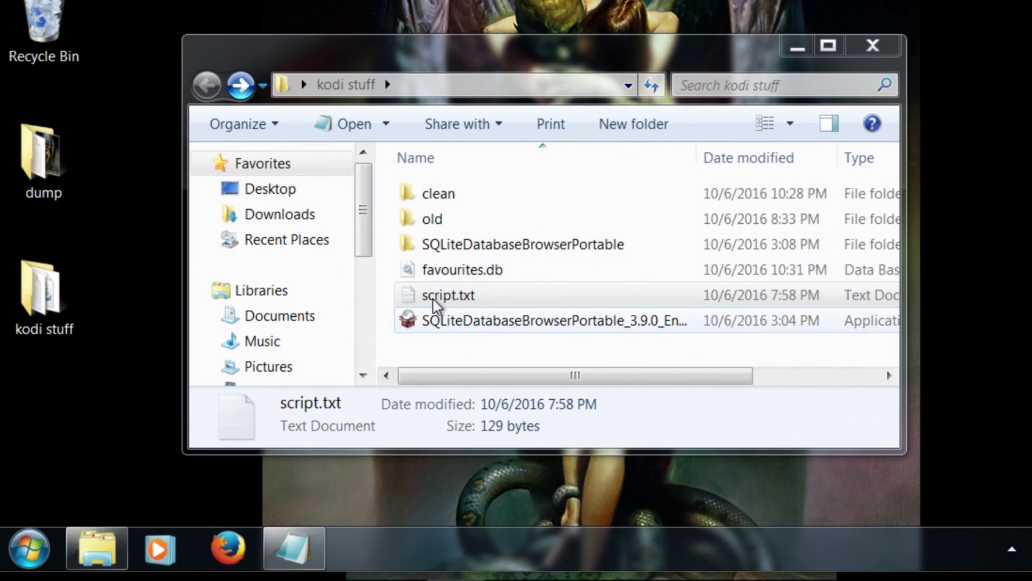
- Copy the modified favourites.db from the kodi stuff folder
{"action": "left_click", "coordinate": [448, 272]}
{"action": "right_click", "coordinate": [449, 272]}
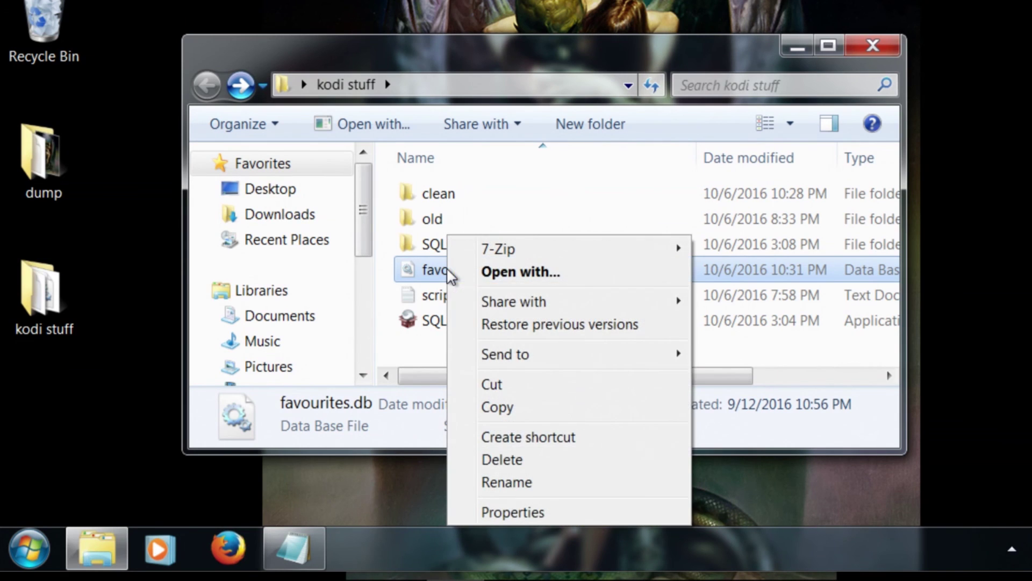
{"action": "left_click", "coordinate": [526, 409]}
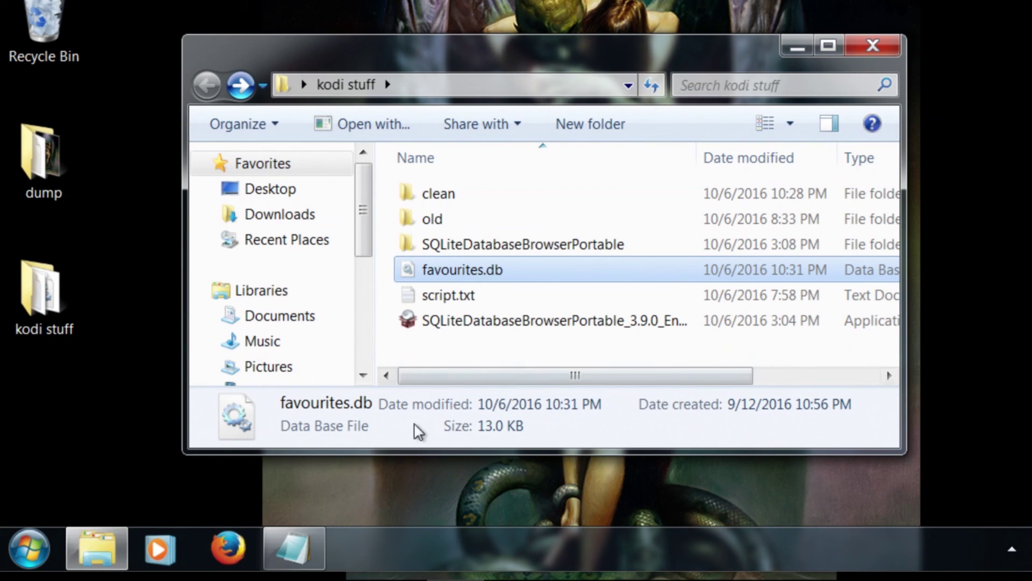
- Switch to Kodi, back out of the Specto add-on to the video add-ons list, and minimize the Kodi window
{"action": "mouse_move", "coordinate": [100, 560]}
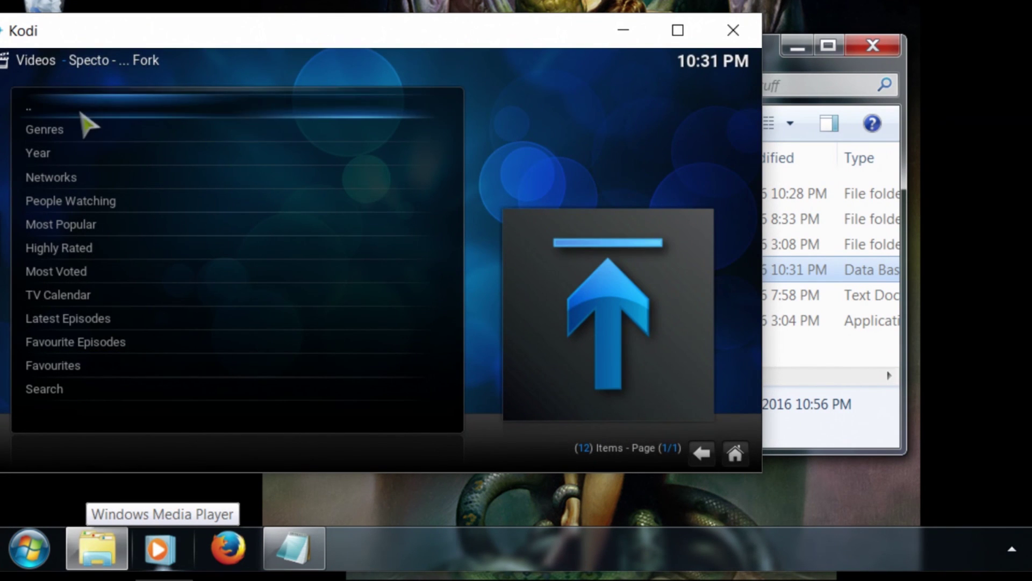
{"action": "left_click", "coordinate": [82, 112]}
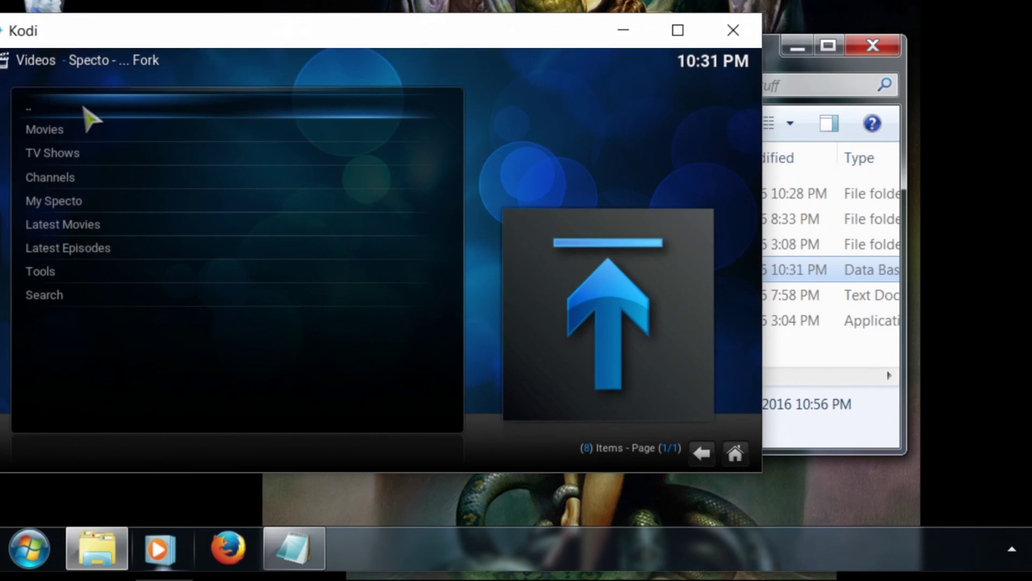
{"action": "left_click", "coordinate": [83, 107]}
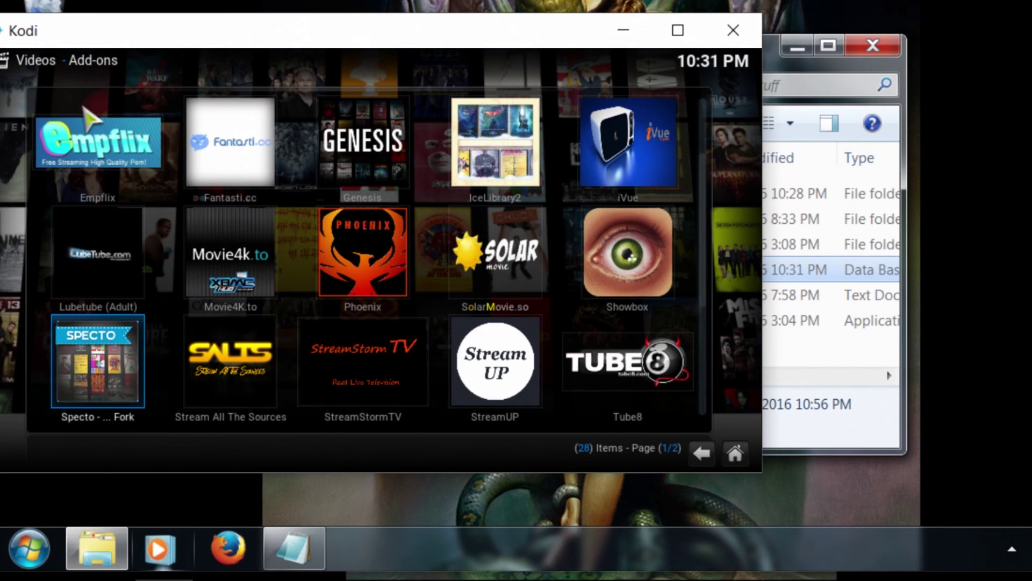
{"action": "left_click", "coordinate": [634, 38]}
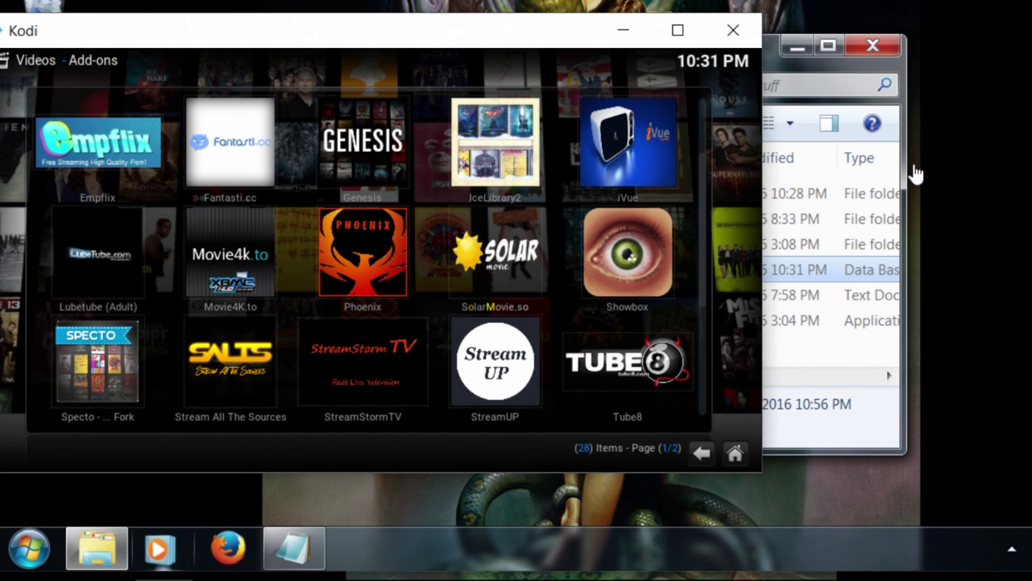
- Paste the modified favourites.db into the plugin.video.specto folder under addon_data, replacing the existing file
{"action": "mouse_move", "coordinate": [97, 548]}
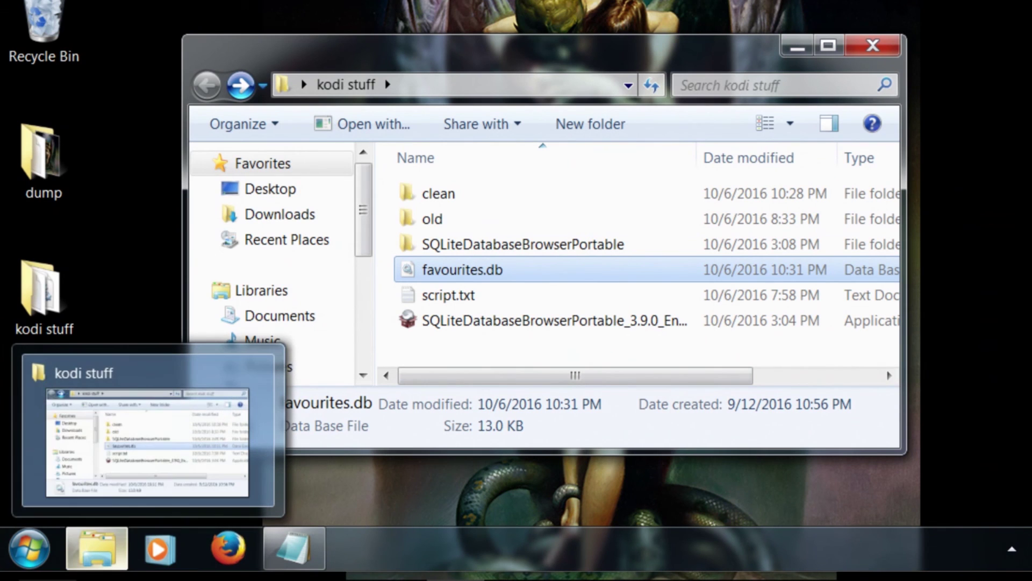
{"action": "left_click", "coordinate": [92, 431]}
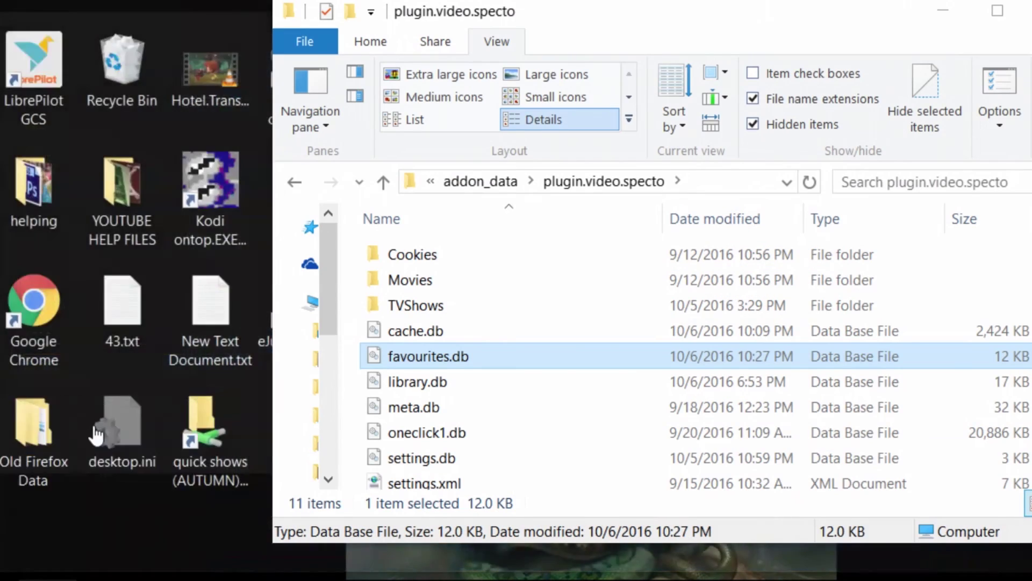
{"action": "left_click", "coordinate": [594, 417]}
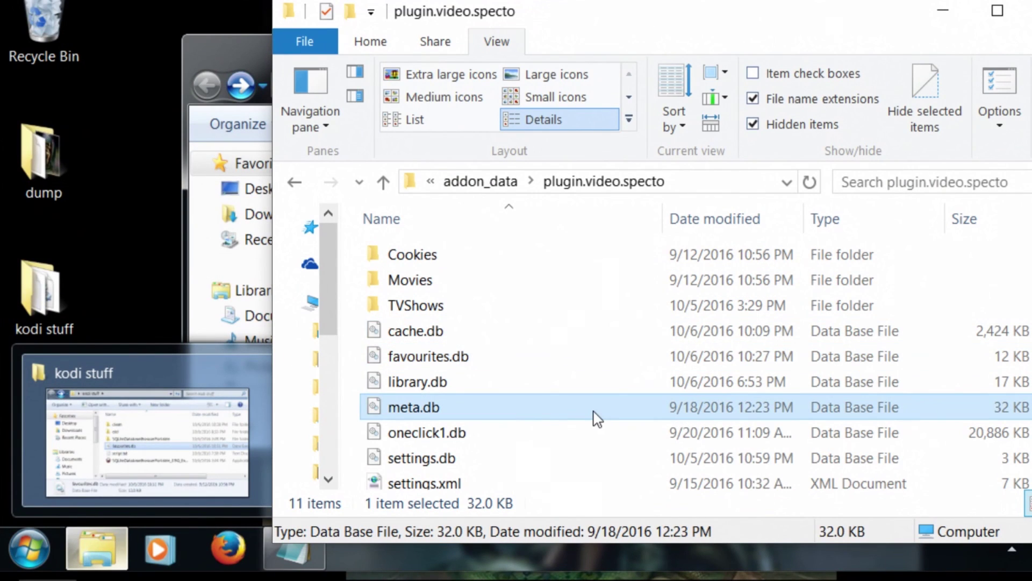
{"action": "right_click", "coordinate": [596, 418]}
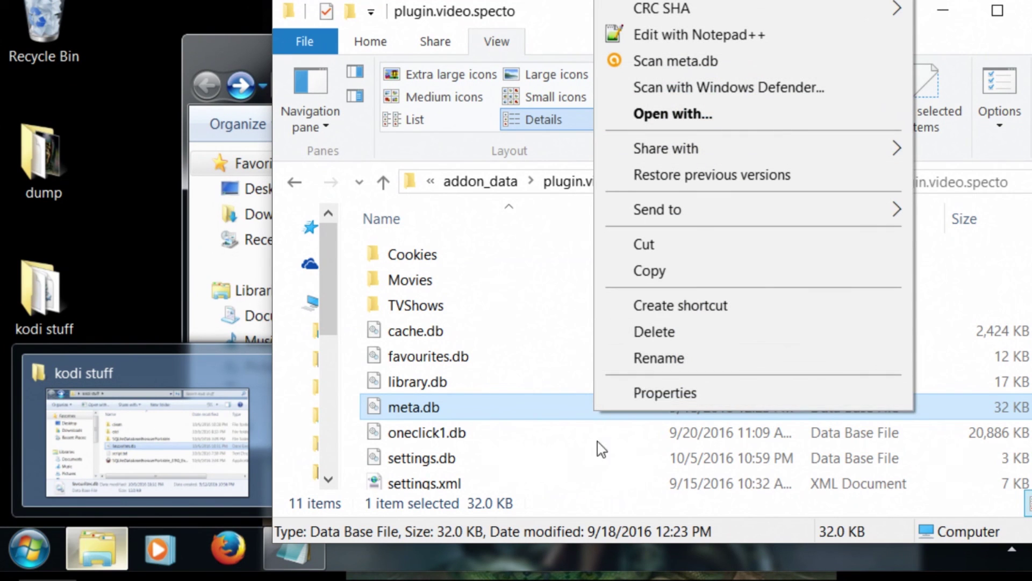
{"action": "left_click", "coordinate": [590, 483]}
{"action": "right_click", "coordinate": [605, 466]}
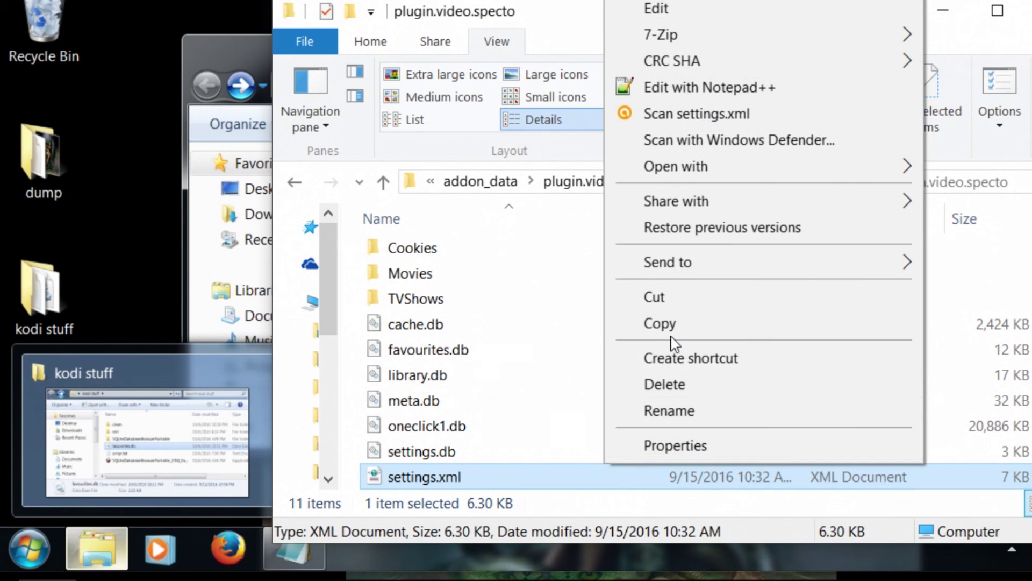
{"action": "left_click", "coordinate": [567, 353]}
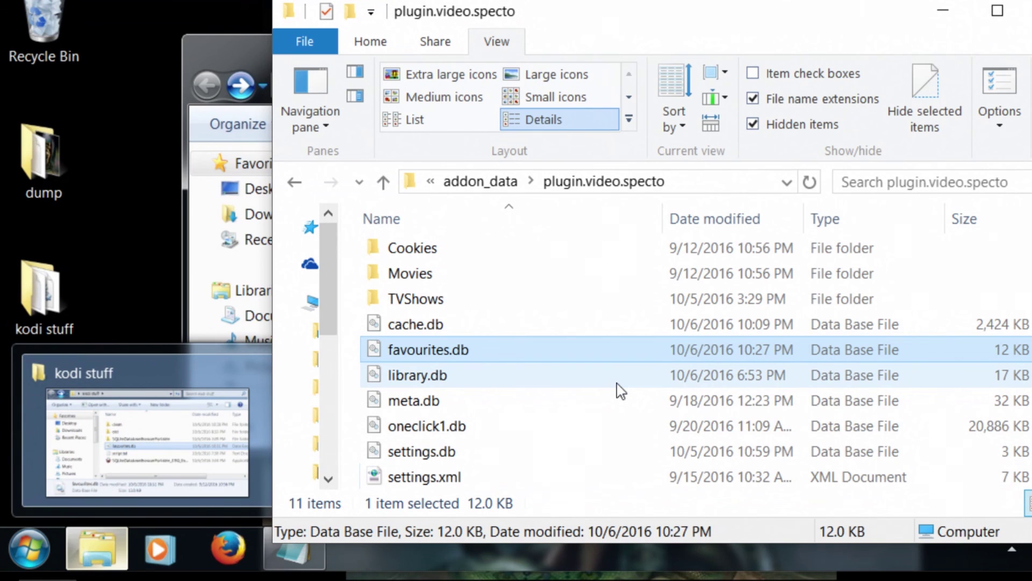
{"action": "key", "text": "ctrl+v"}
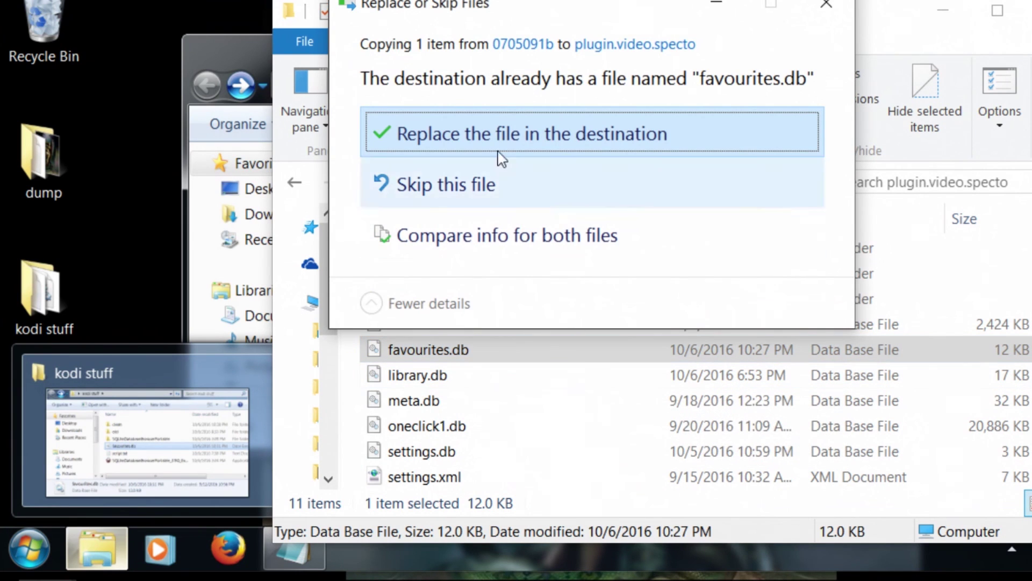
{"action": "left_click", "coordinate": [506, 137]}
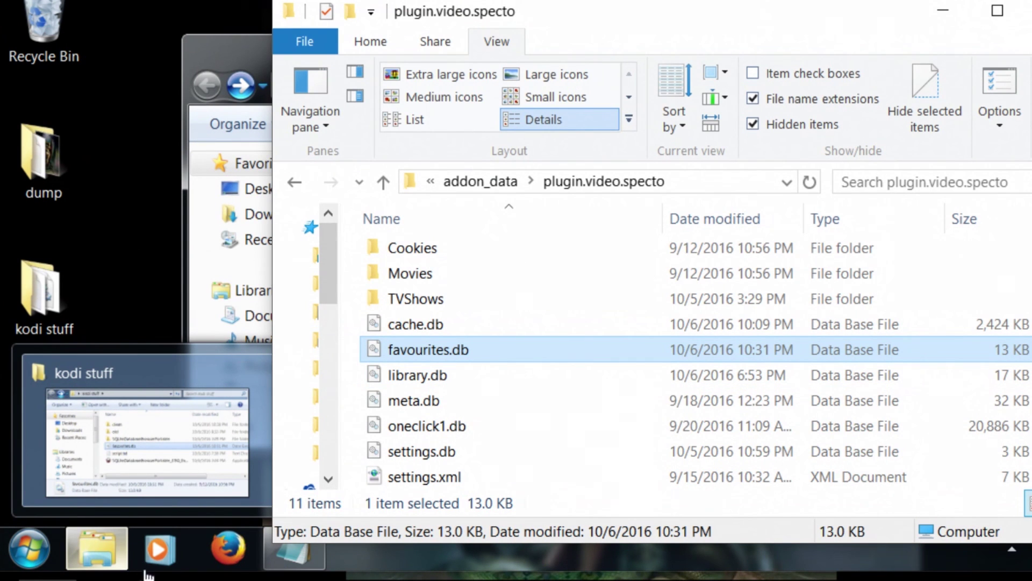
- Switch back to Kodi, open the TV Shows favourites in Specto, and look through the listed shows
{"action": "left_click", "coordinate": [294, 550]}
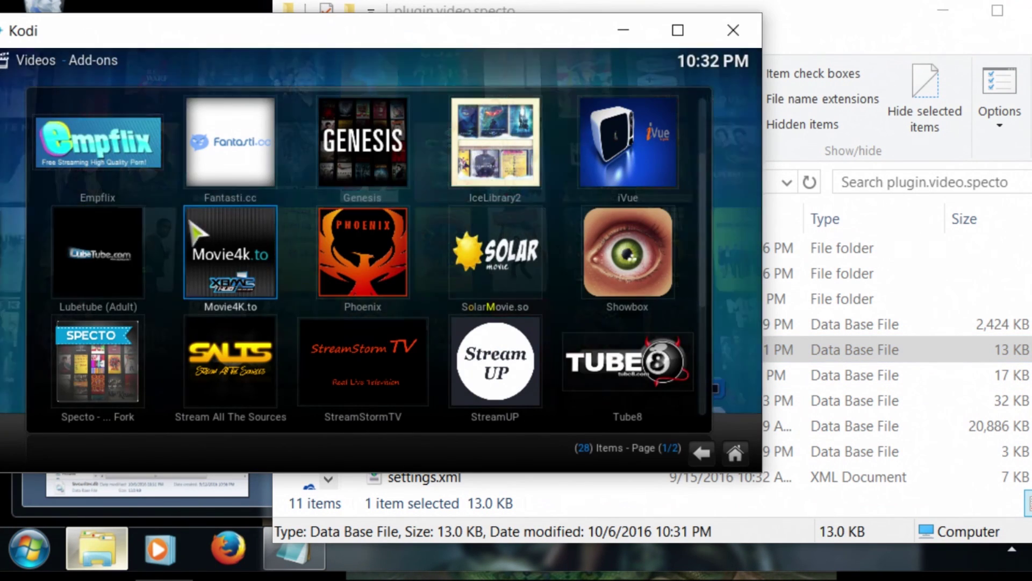
{"action": "left_click", "coordinate": [107, 344]}
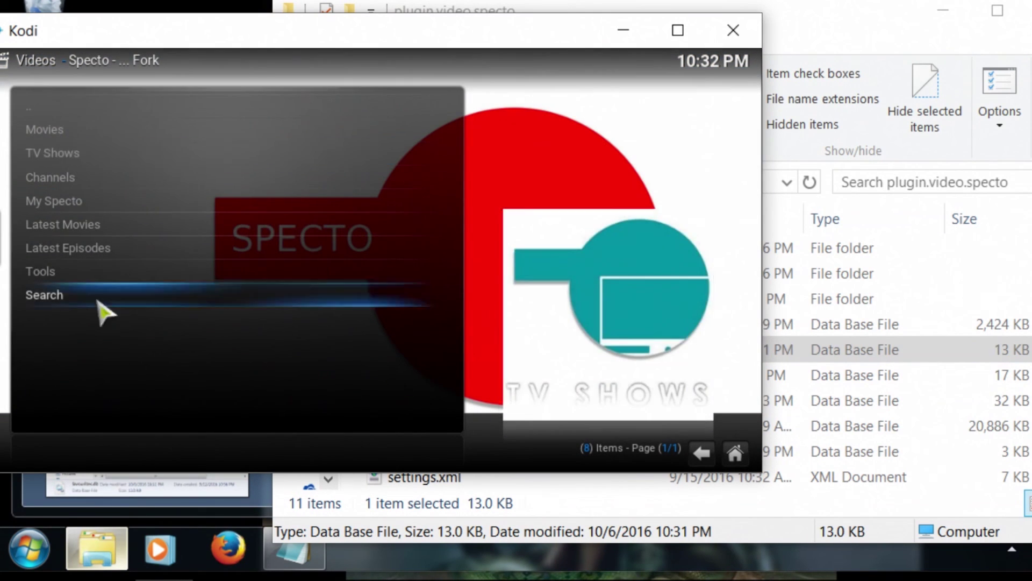
{"action": "left_click", "coordinate": [82, 156]}
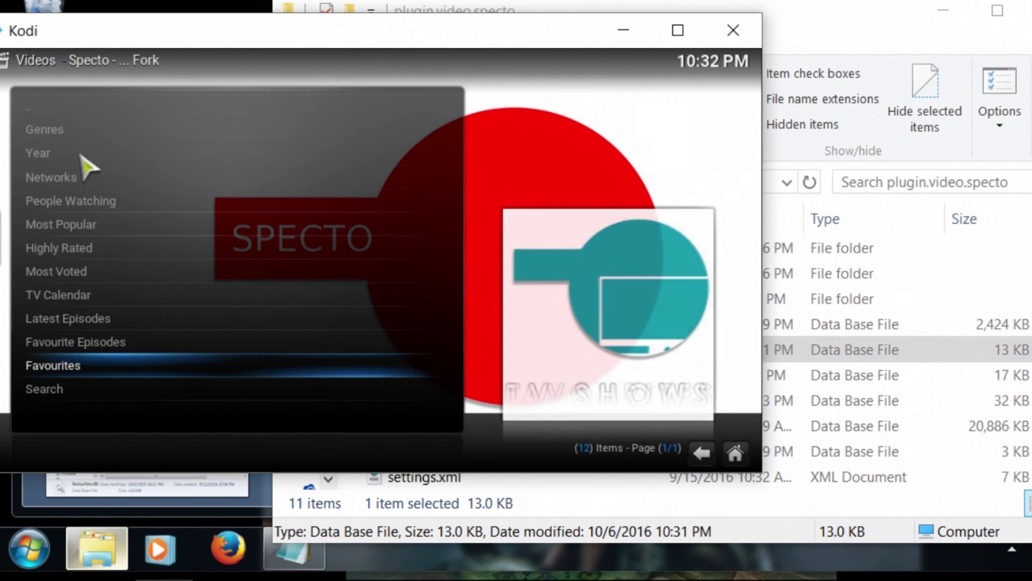
{"action": "left_click", "coordinate": [108, 361]}
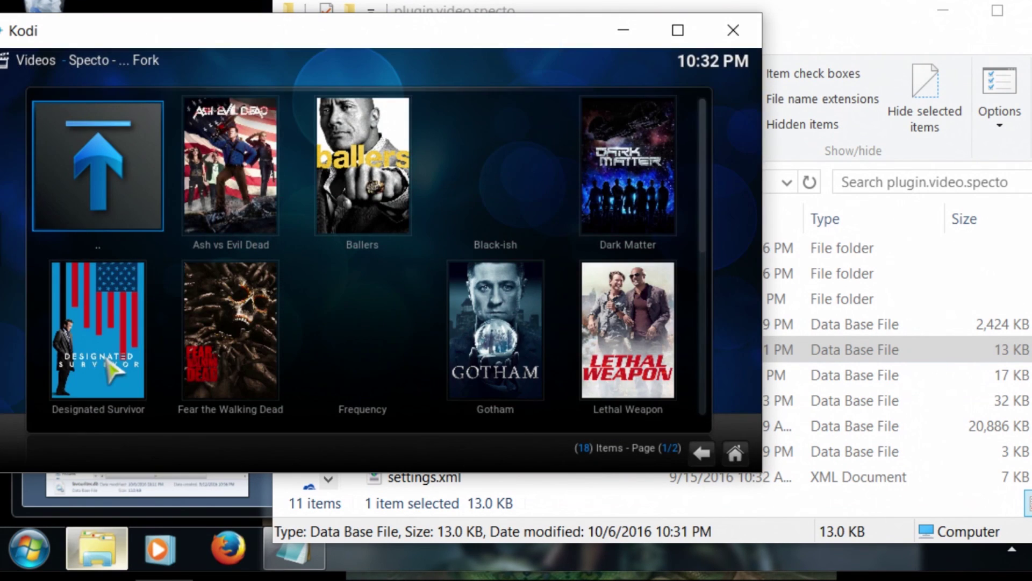
{"action": "scroll", "coordinate": [323, 290], "scroll_direction": "down", "scroll_amount": 2}
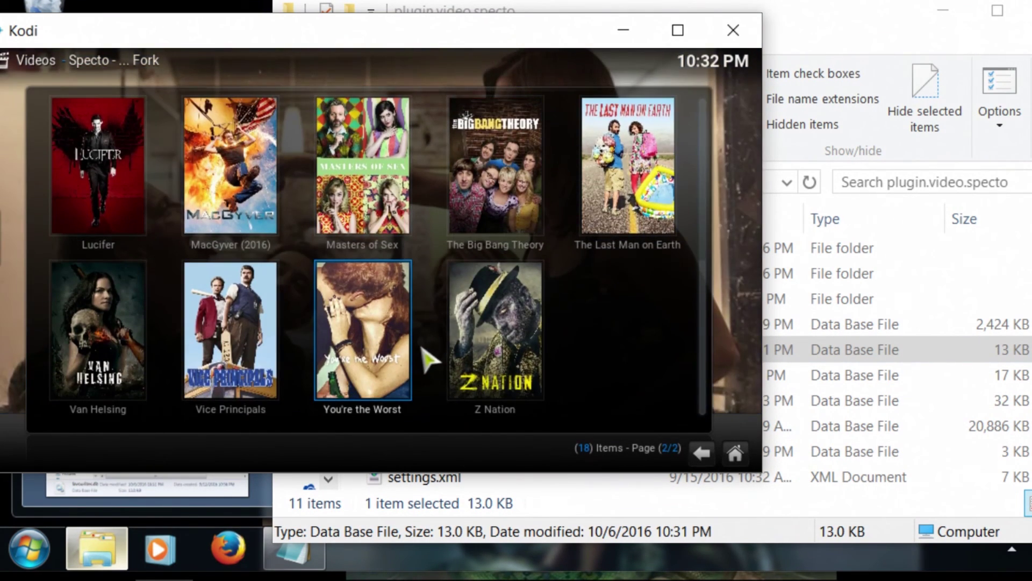
{"action": "scroll", "coordinate": [425, 357], "scroll_direction": "up", "scroll_amount": 2}
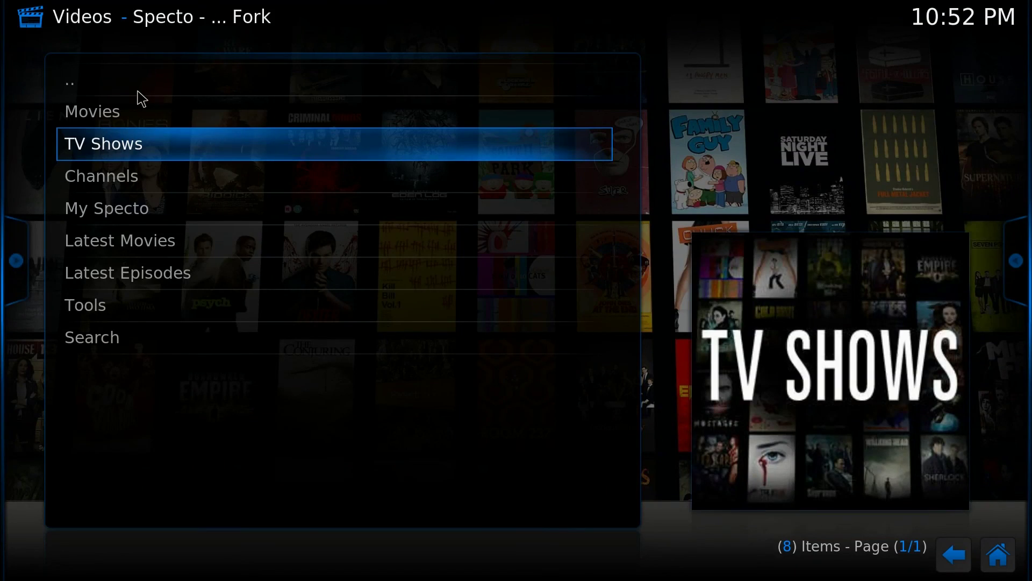
- Reopen Specto from the video add-ons, check its TV Shows favourites, and return to the TV Shows categories
{"action": "key", "text": "BackSpace"}
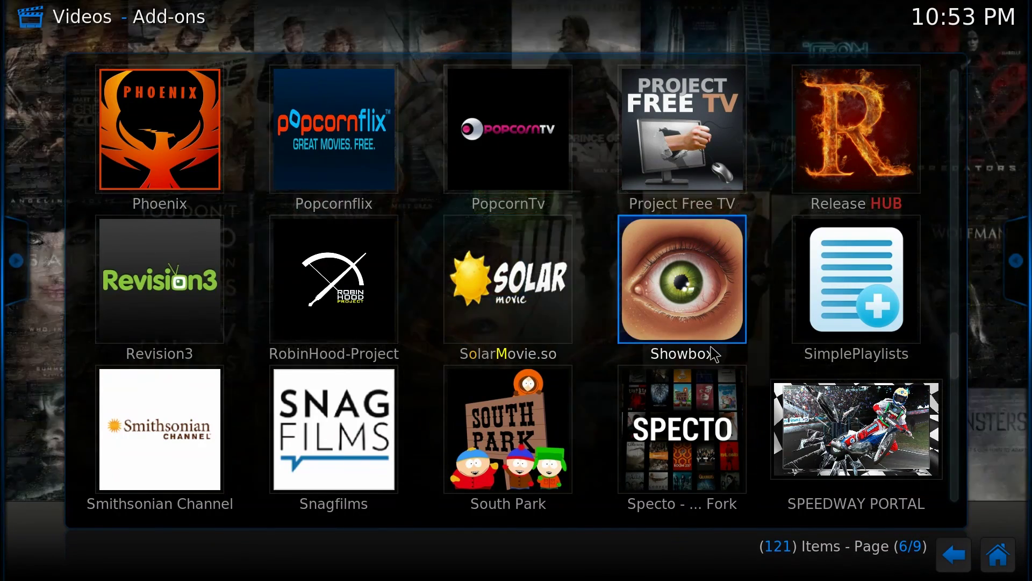
{"action": "left_click", "coordinate": [669, 438]}
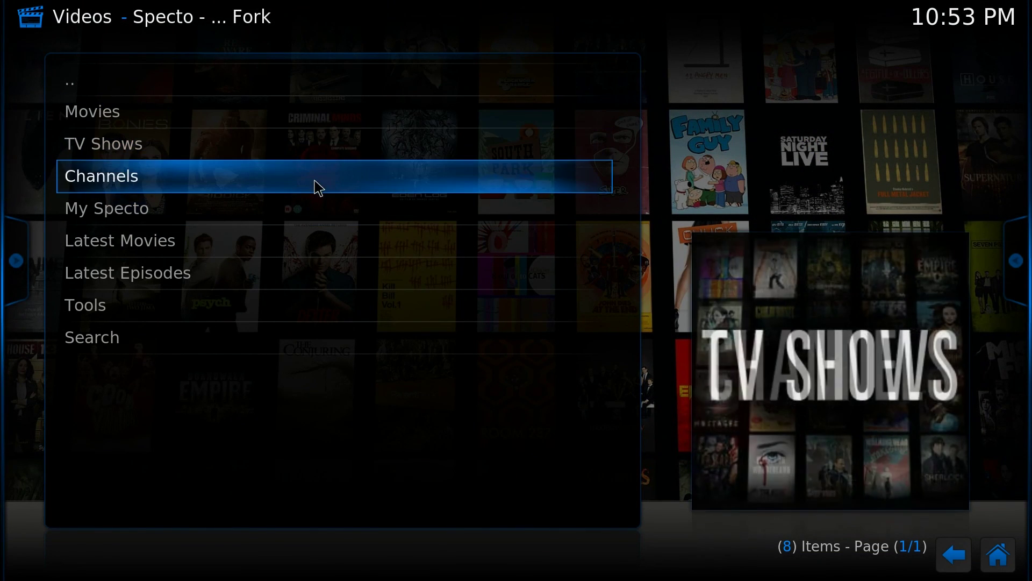
{"action": "left_click", "coordinate": [141, 156]}
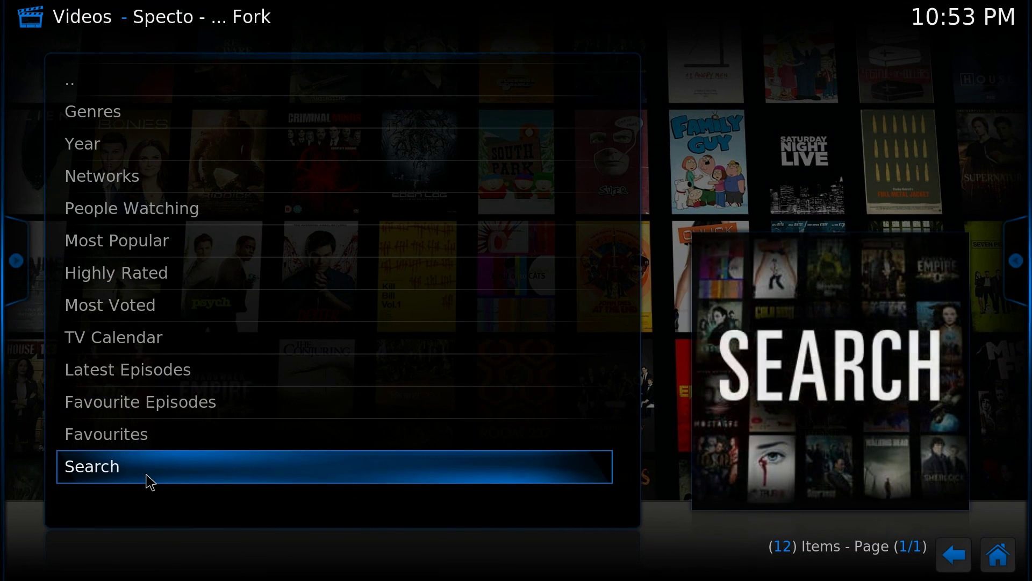
{"action": "left_click", "coordinate": [243, 450]}
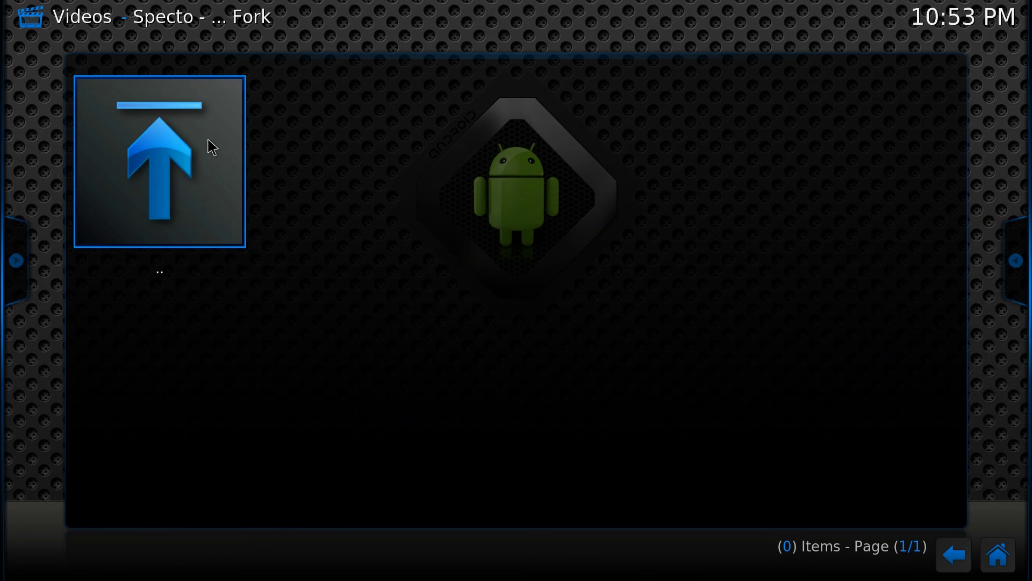
{"action": "left_click", "coordinate": [184, 163]}
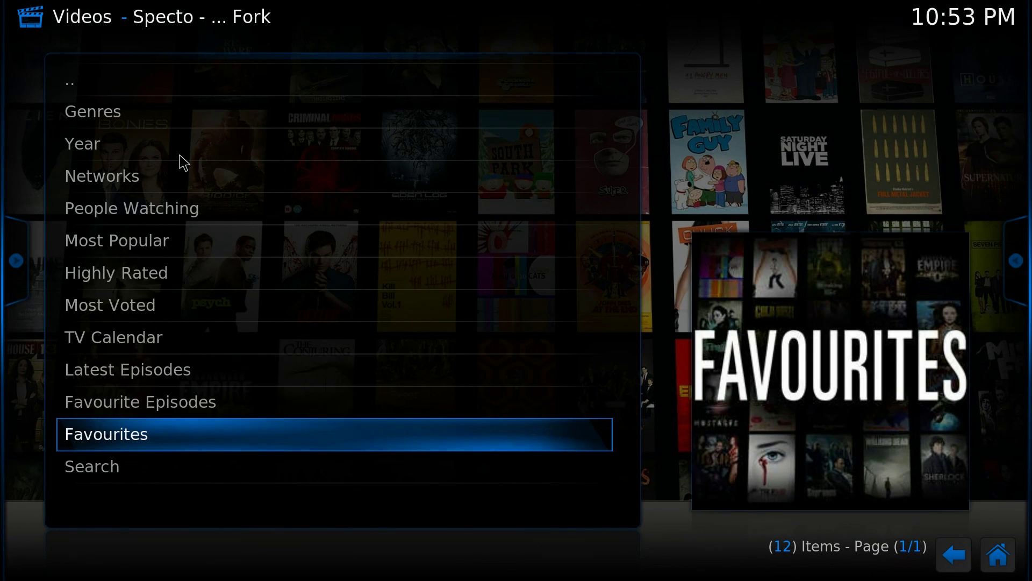
- Open Latest Episodes and check the favourites option for the You're the Worst and American Horror Story episodes
{"action": "left_click", "coordinate": [301, 385]}
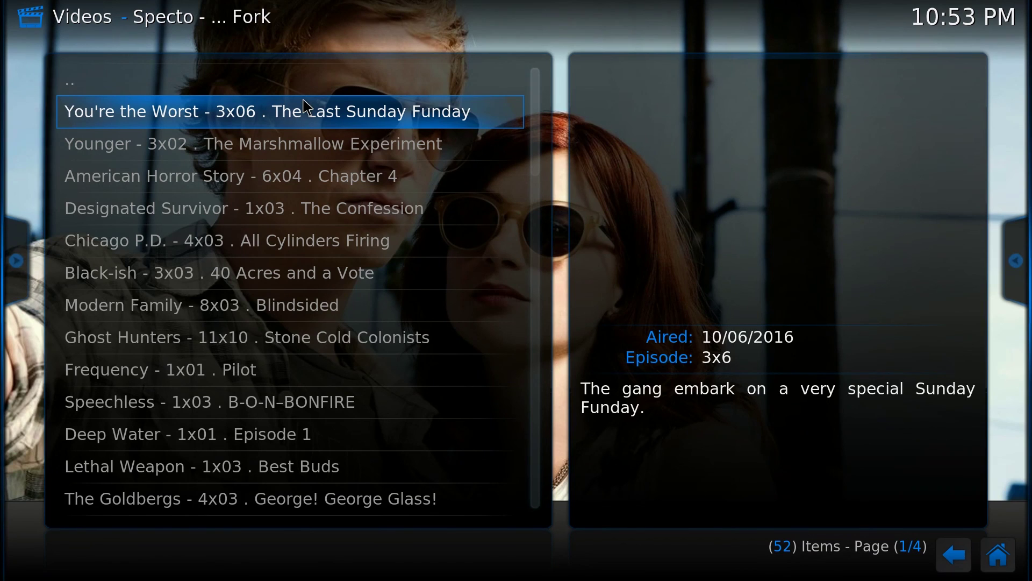
{"action": "right_click", "coordinate": [304, 106]}
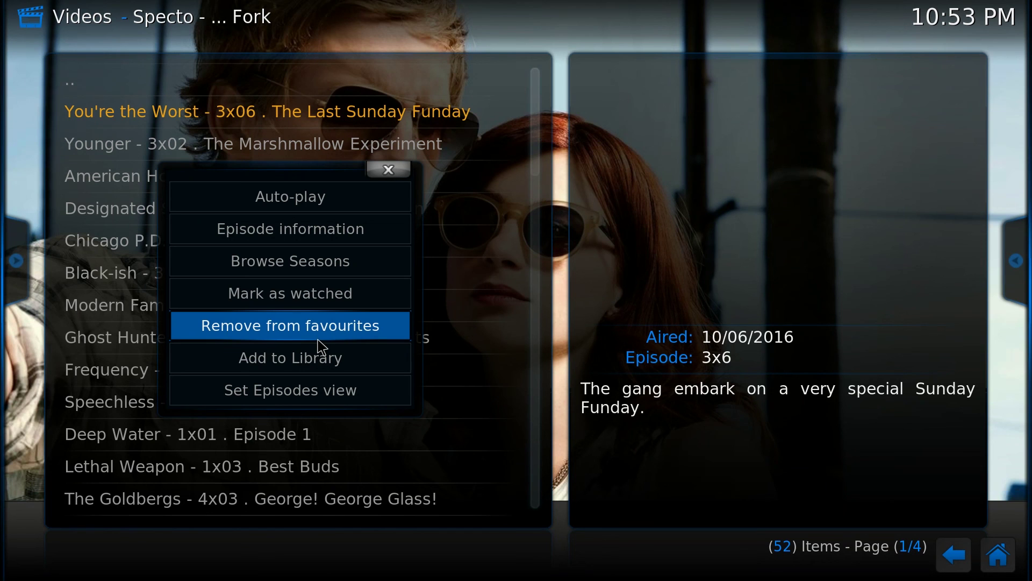
{"action": "left_click", "coordinate": [399, 171]}
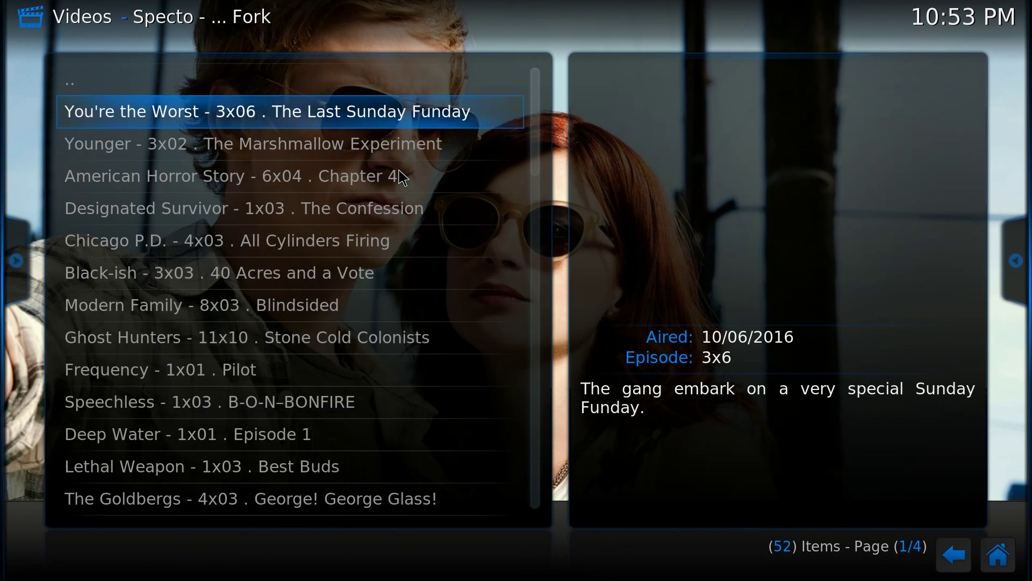
{"action": "right_click", "coordinate": [296, 182]}
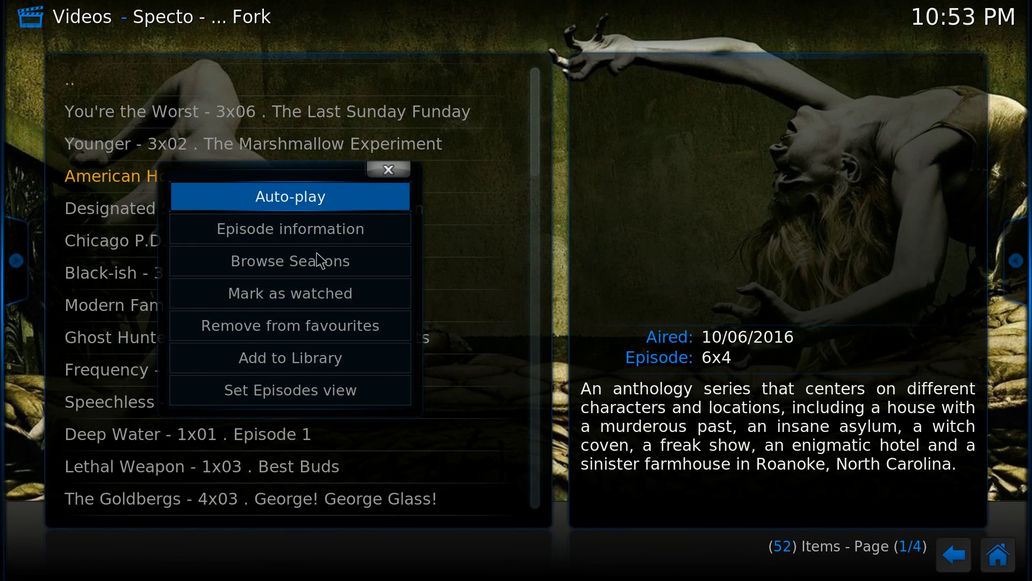
{"action": "left_click", "coordinate": [377, 171]}
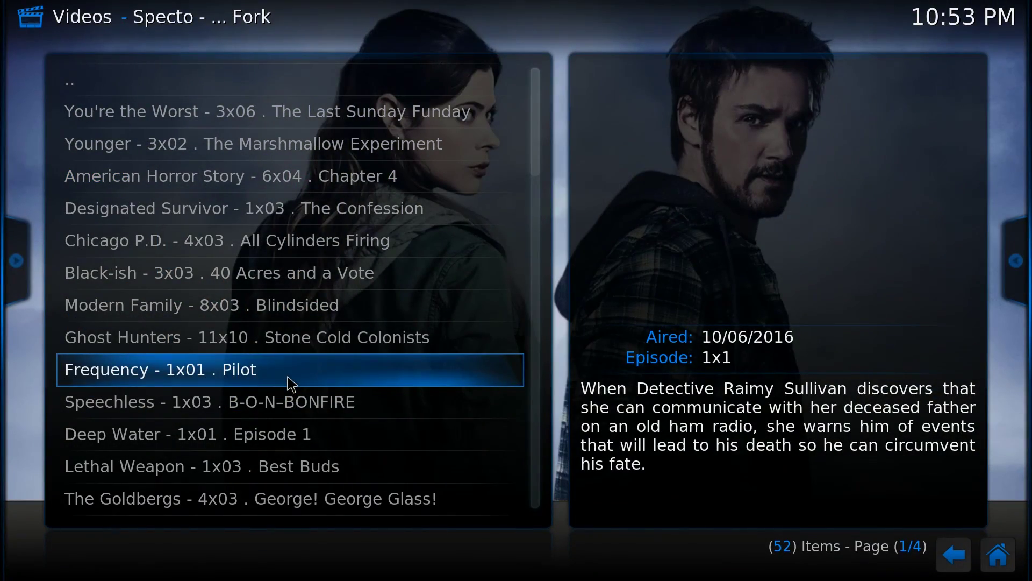
- Add Frequency - 1x01 . Pilot to favourites and return to the TV Shows categories
{"action": "right_click", "coordinate": [290, 383]}
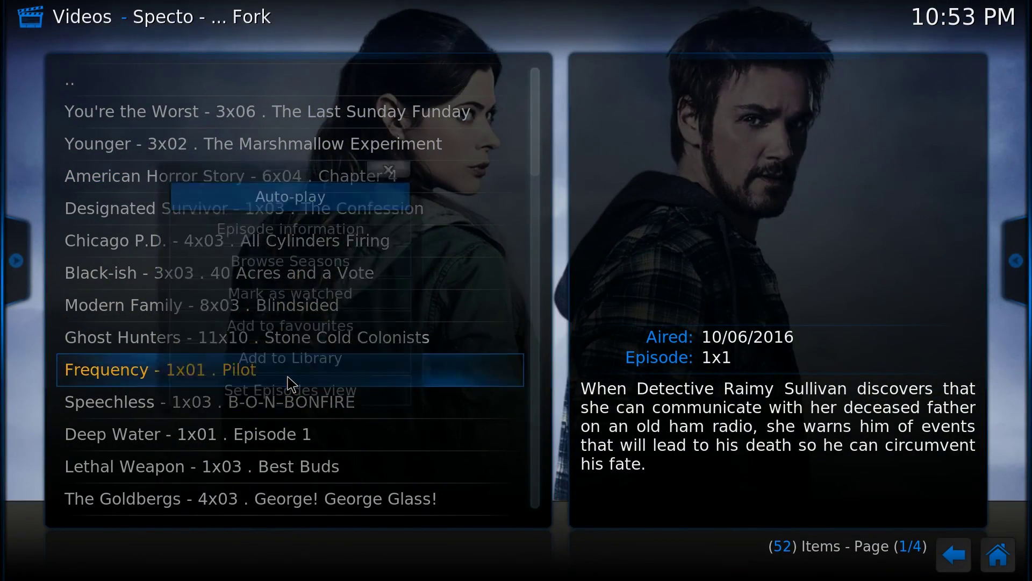
{"action": "left_click", "coordinate": [321, 334]}
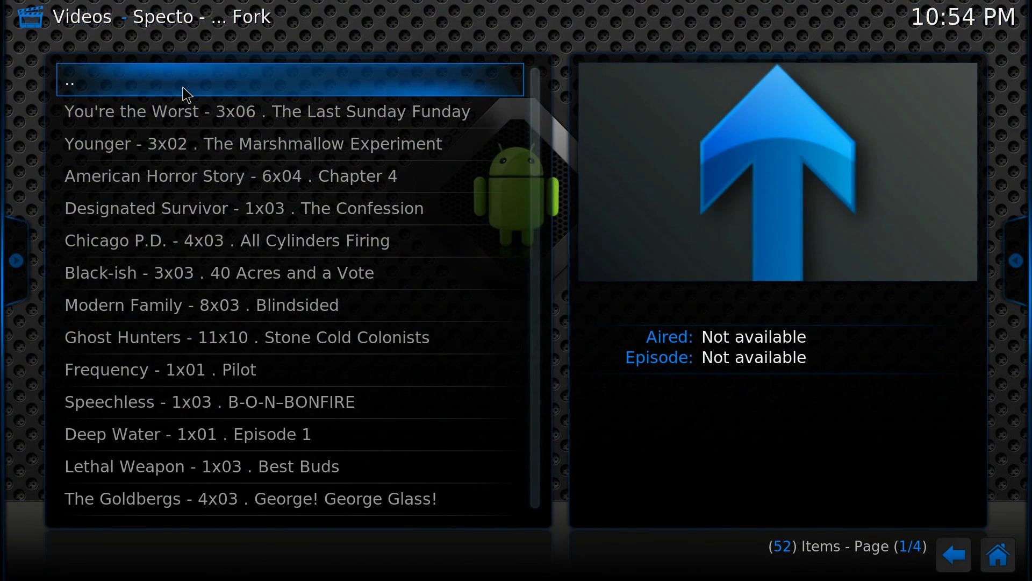
{"action": "left_click", "coordinate": [185, 94]}
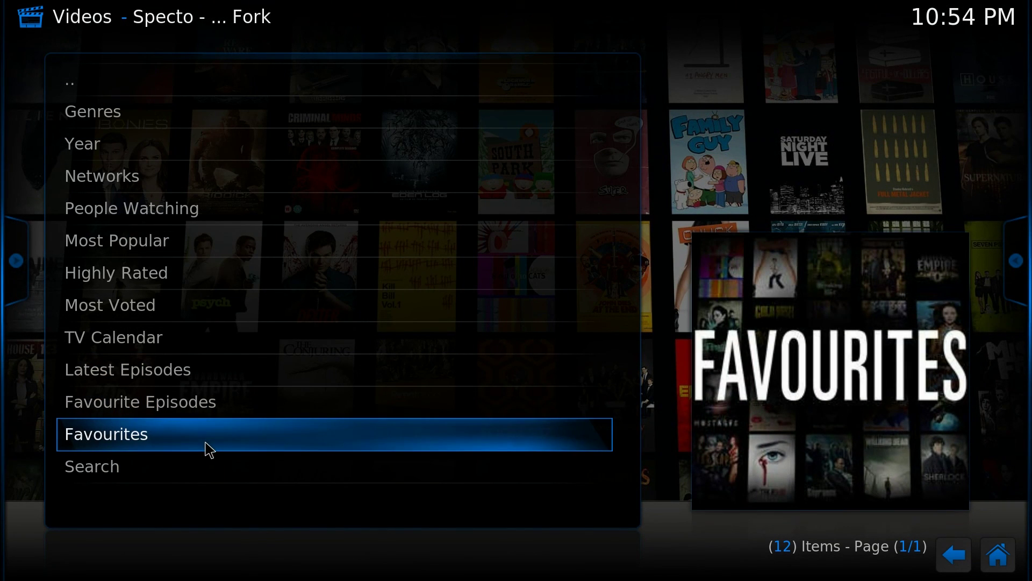
- Check the TV Shows favourites again, and back out of Specto to the video add-ons list
{"action": "left_click", "coordinate": [209, 449]}
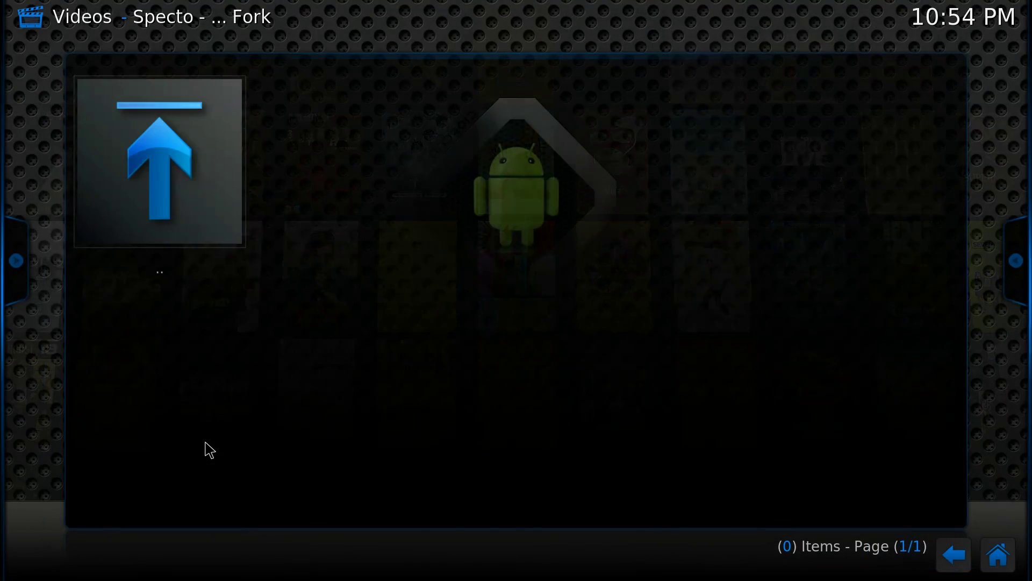
{"action": "left_click", "coordinate": [181, 143]}
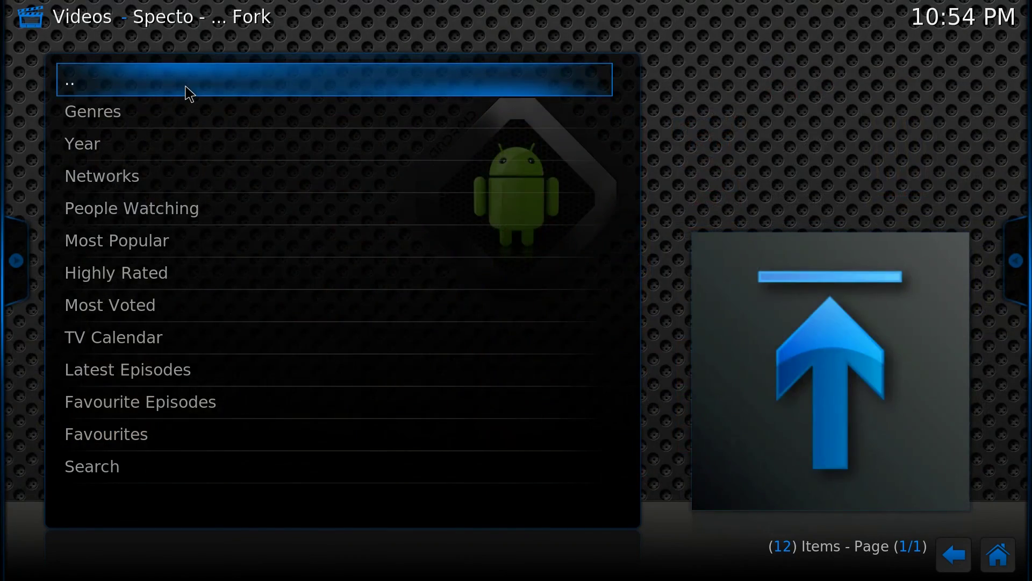
{"action": "left_click", "coordinate": [186, 88]}
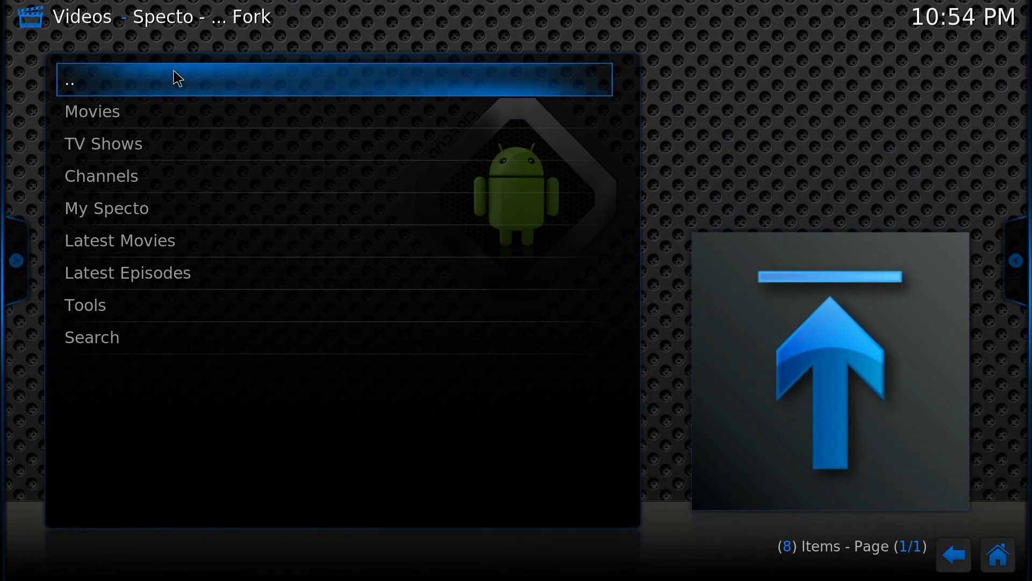
{"action": "left_click", "coordinate": [178, 79]}
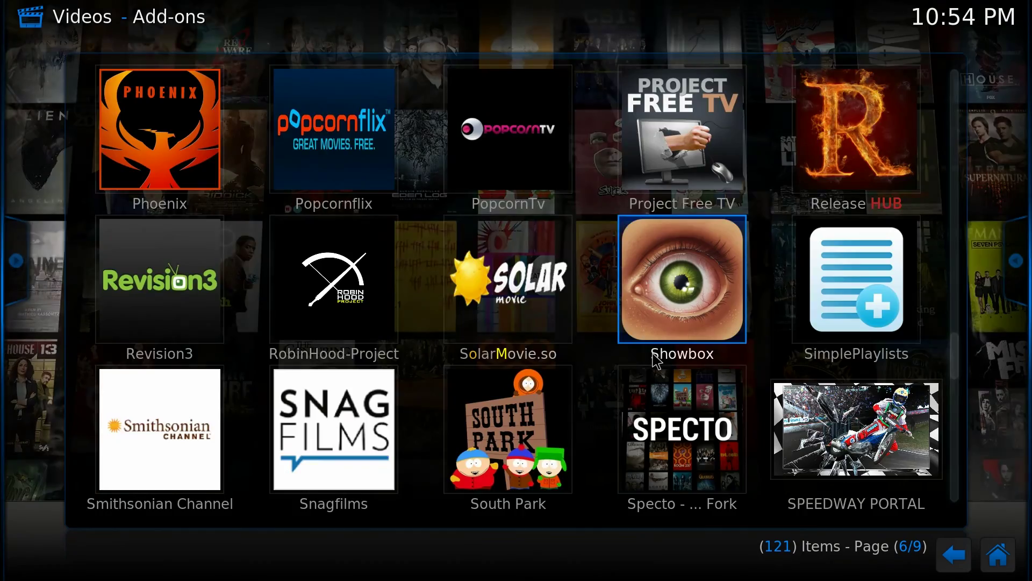
- Open USB-SDCARD WIZARD from the video add-ons, back up just the add-on UserData, and dismiss the completion message
{"action": "scroll", "coordinate": [656, 360], "scroll_direction": "down", "scroll_amount": 3}
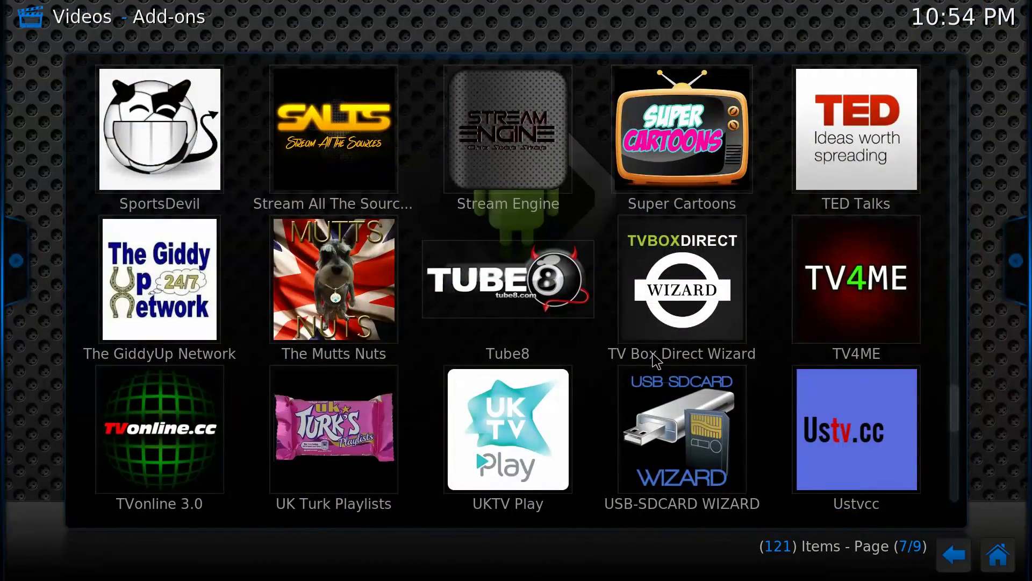
{"action": "left_click", "coordinate": [711, 401]}
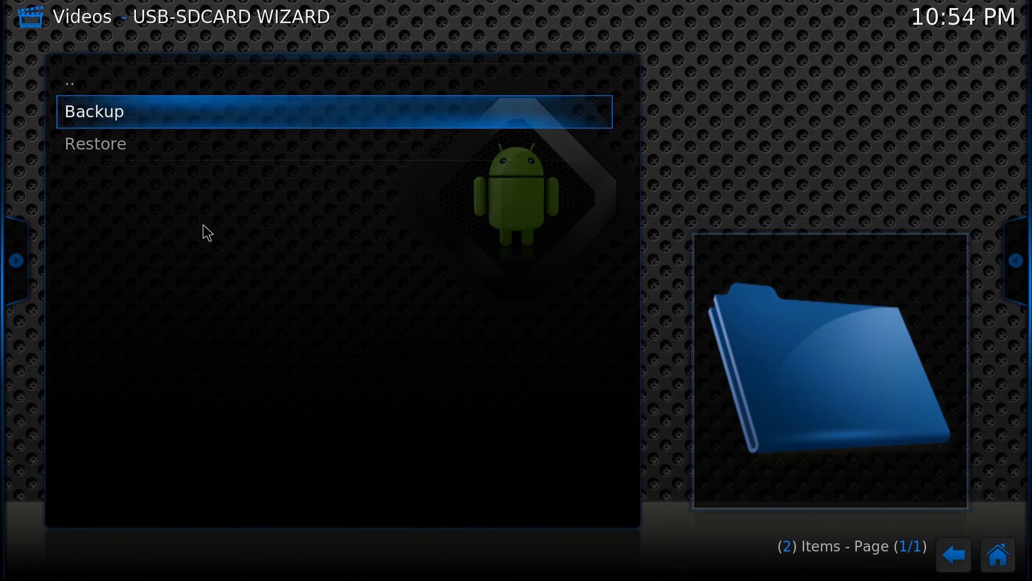
{"action": "left_click", "coordinate": [200, 114]}
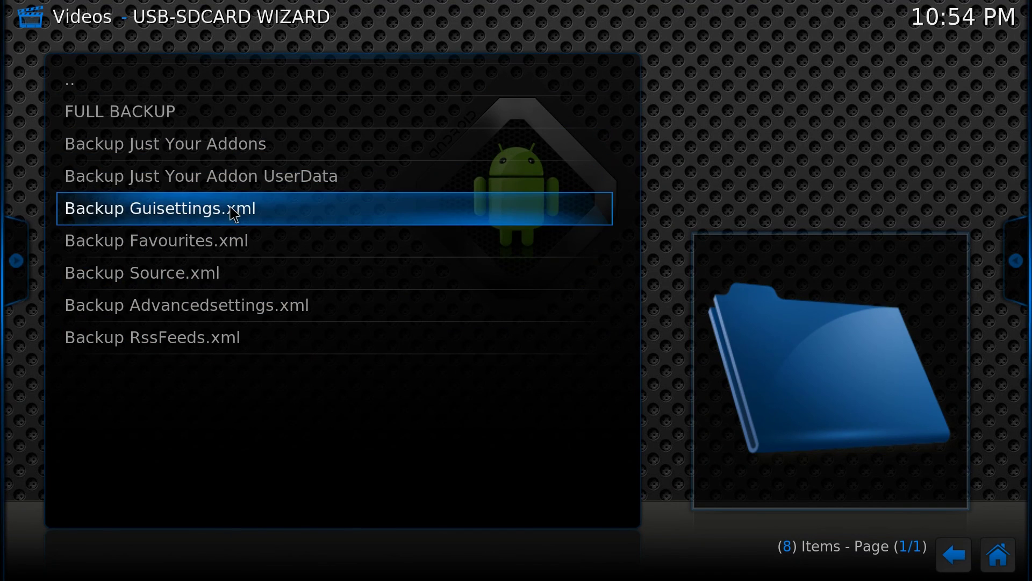
{"action": "left_click", "coordinate": [308, 189]}
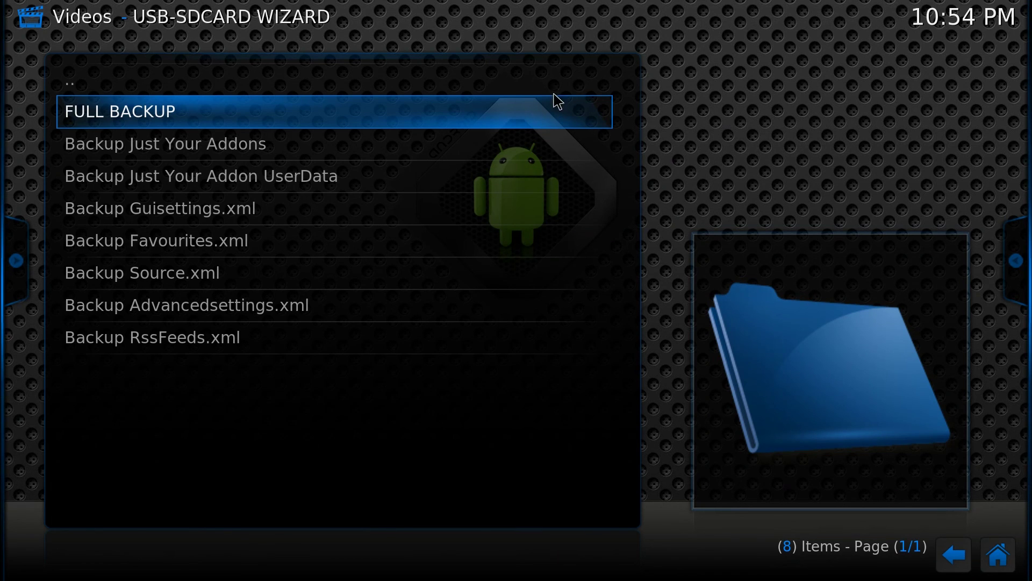
{"action": "mouse_move", "coordinate": [2, 578]}
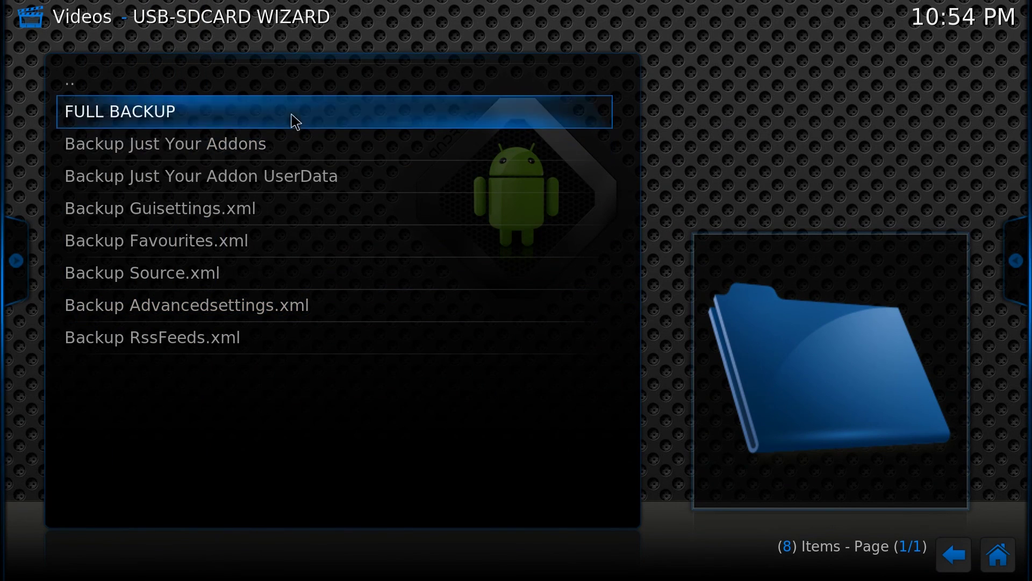
{"action": "left_click", "coordinate": [309, 178]}
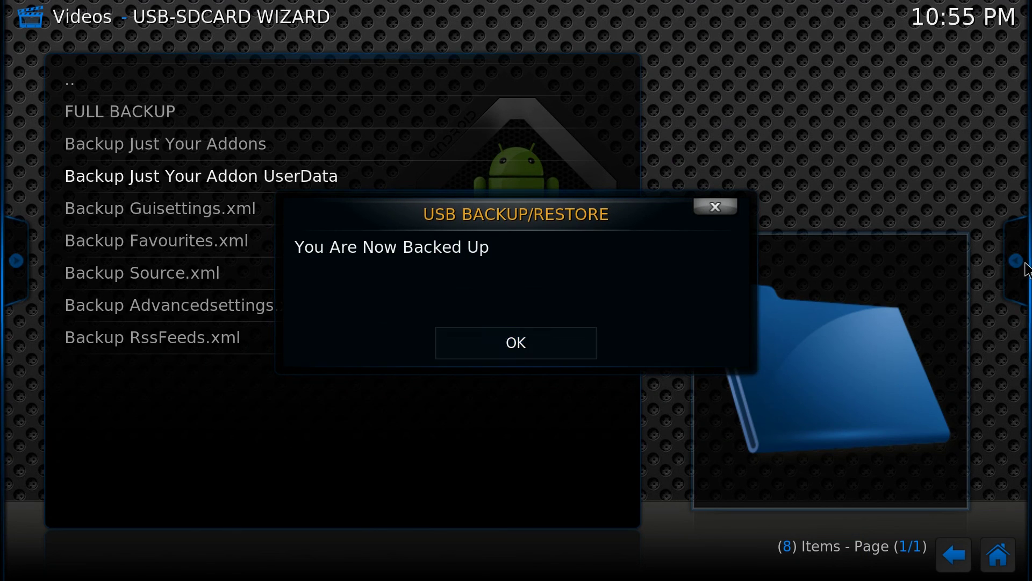
{"action": "left_click", "coordinate": [504, 346]}
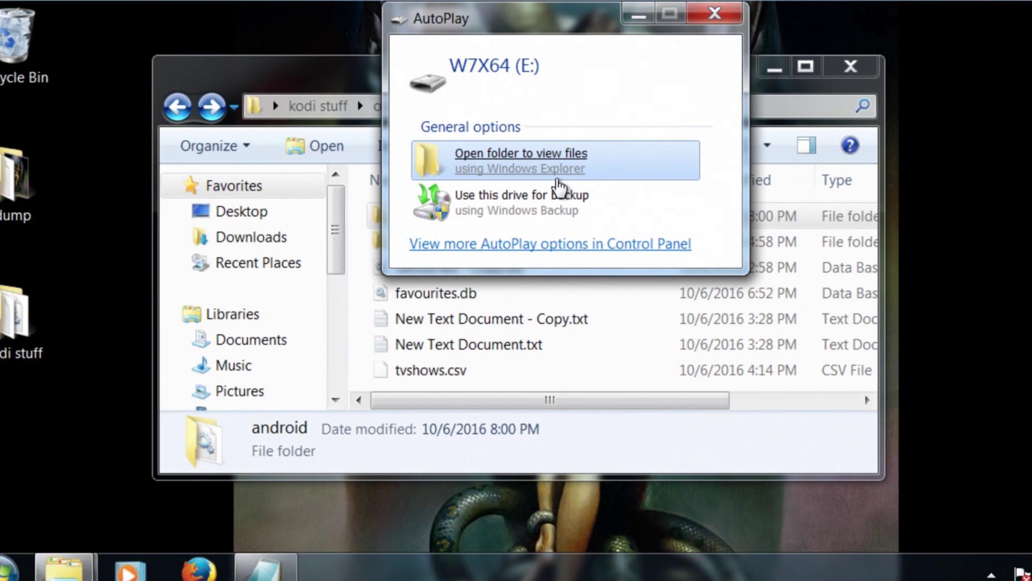
- Switch to Windows Explorer, open the W7X64 (E:) drive to view its files, and take the other folder window back to kodi stuff
{"action": "left_click", "coordinate": [513, 161]}
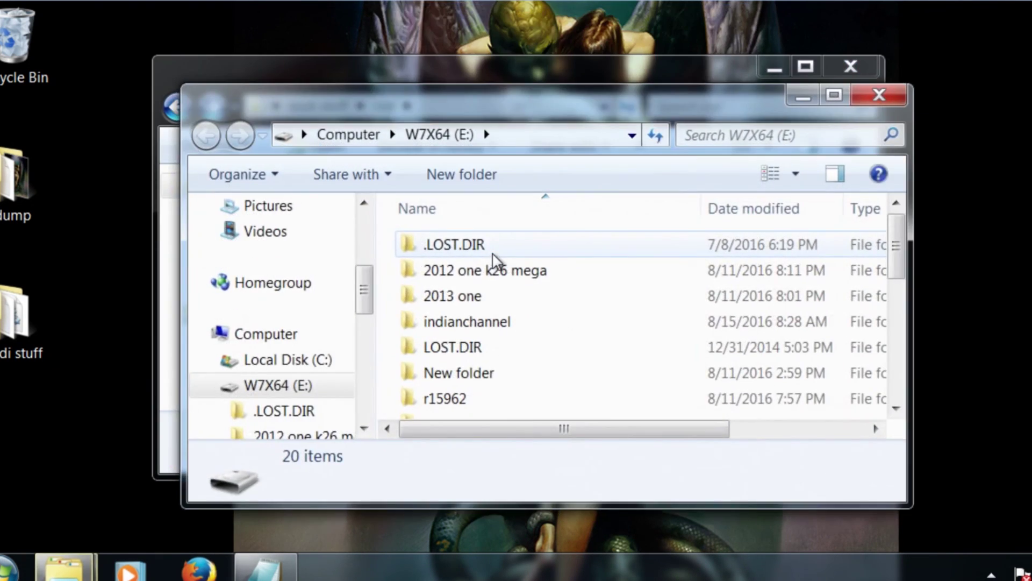
{"action": "left_click", "coordinate": [471, 73]}
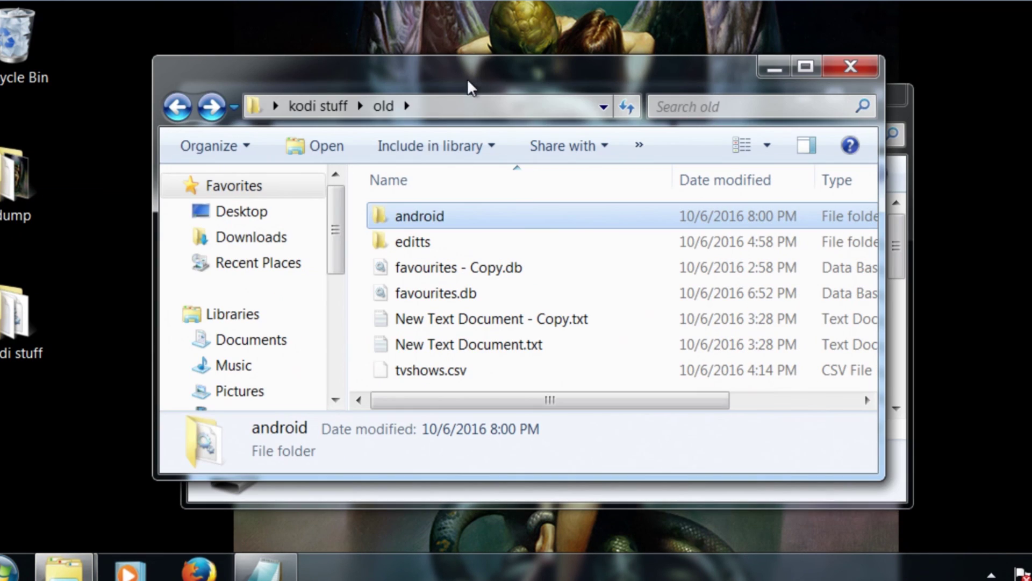
{"action": "left_click", "coordinate": [186, 114]}
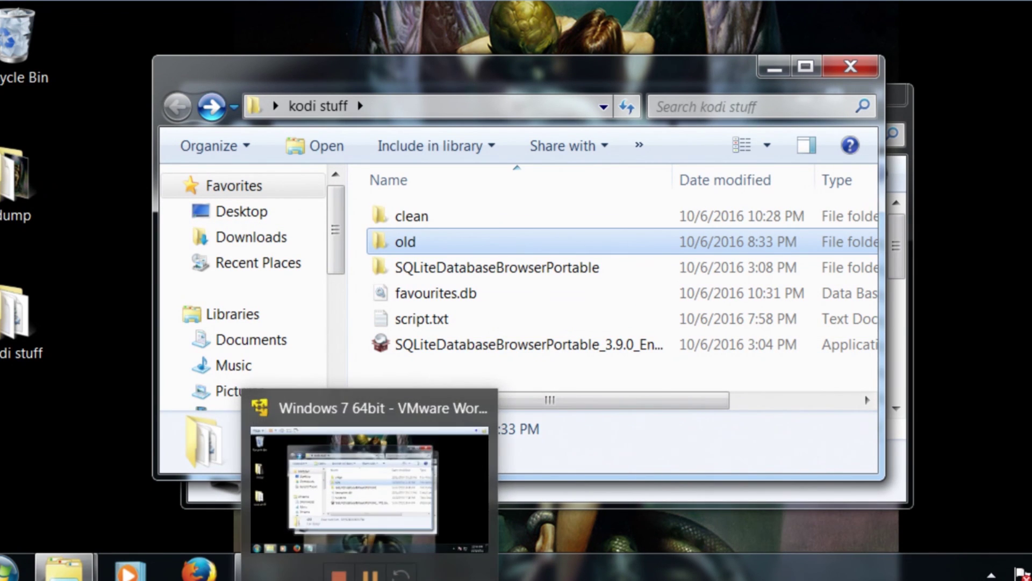
{"action": "left_click", "coordinate": [996, 403]}
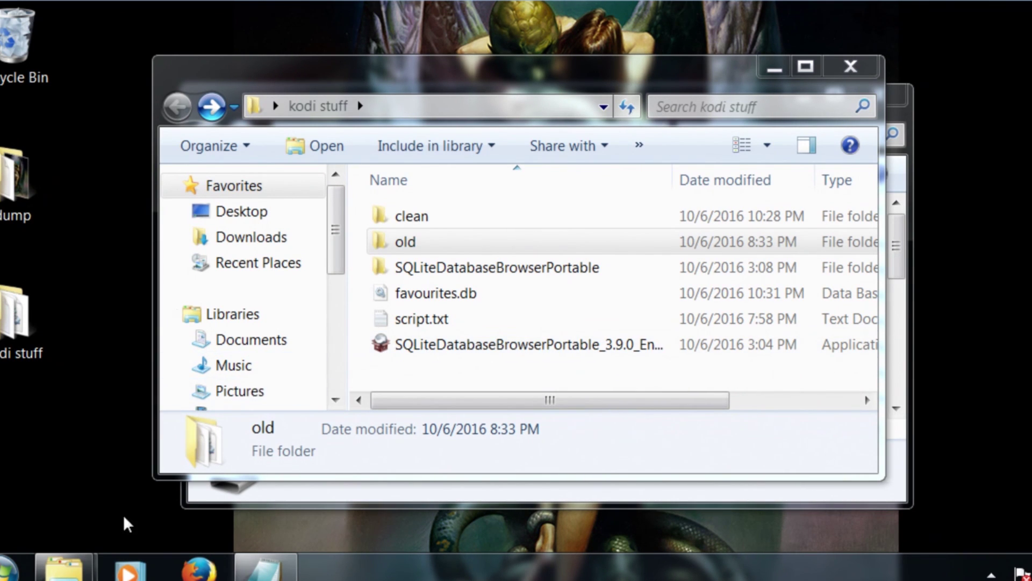
- Copy addon_data.zip from the W7X64 (E:) drive and minimize the drive's window
{"action": "left_click", "coordinate": [345, 498]}
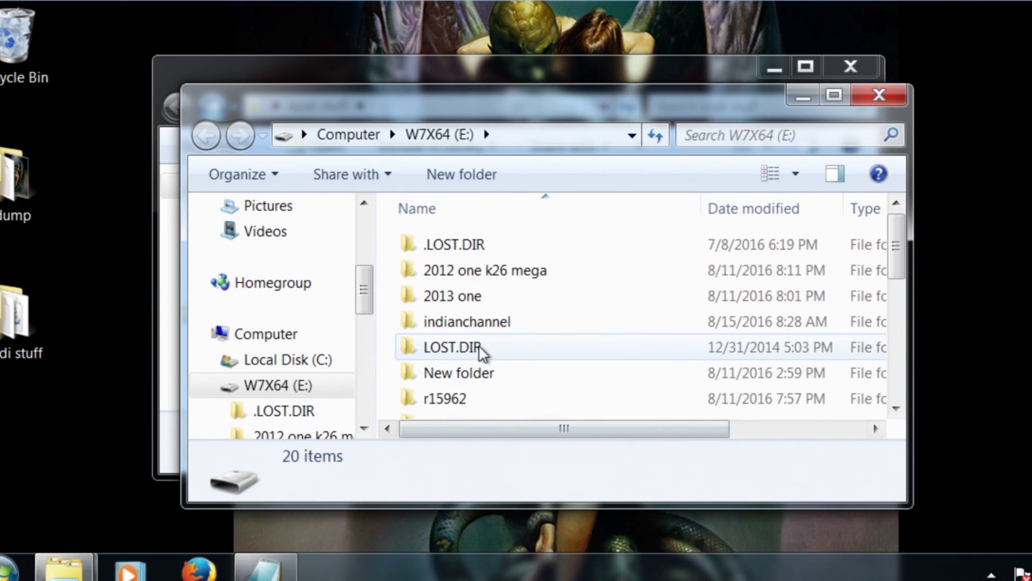
{"action": "scroll", "coordinate": [480, 352], "scroll_direction": "down", "scroll_amount": 4}
{"action": "scroll", "coordinate": [539, 357], "scroll_direction": "down", "scroll_amount": 1}
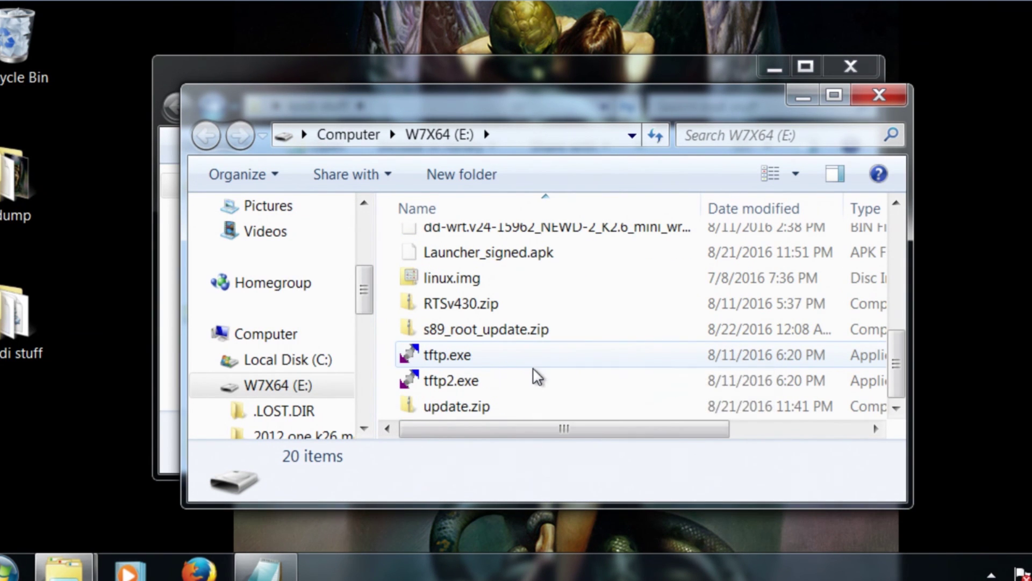
{"action": "scroll", "coordinate": [532, 387], "scroll_direction": "up", "scroll_amount": 3}
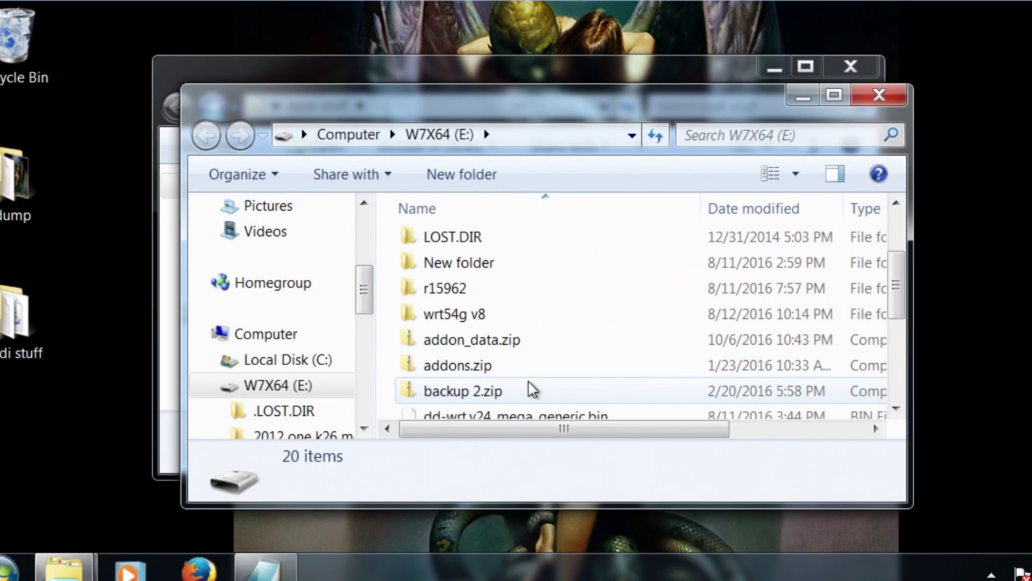
{"action": "left_click", "coordinate": [466, 344]}
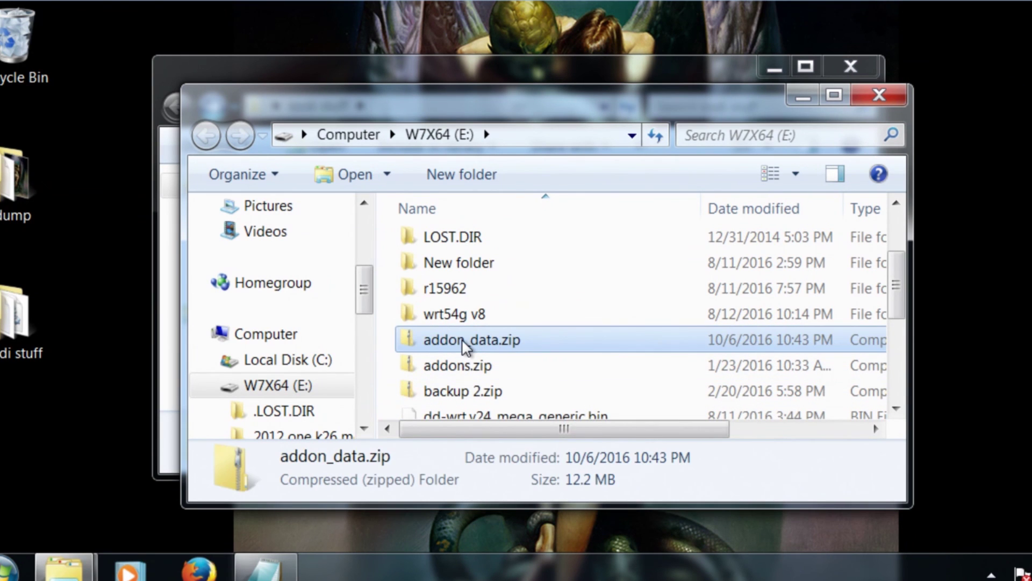
{"action": "right_click", "coordinate": [465, 347]}
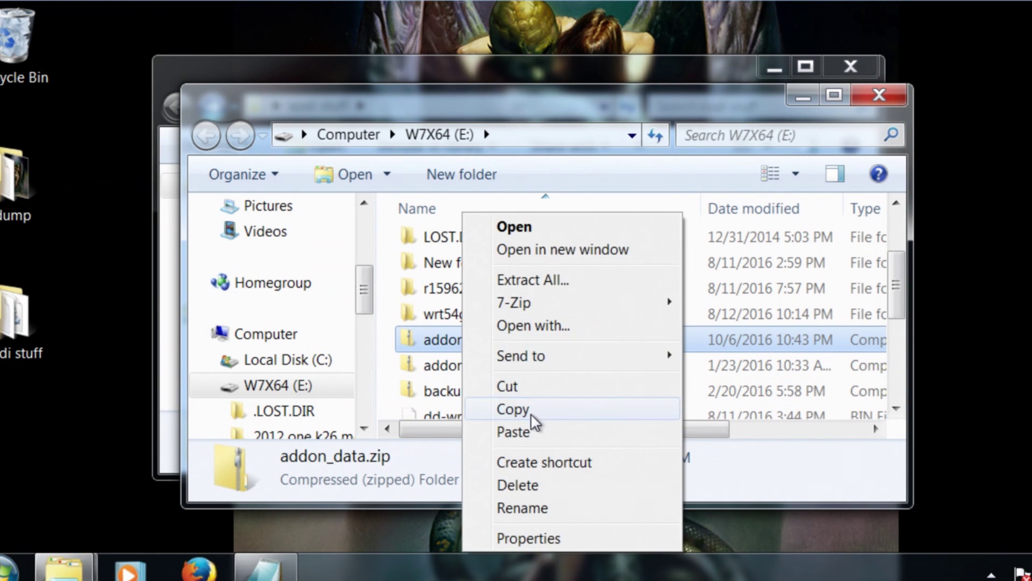
{"action": "left_click", "coordinate": [542, 410]}
{"action": "left_click", "coordinate": [801, 95]}
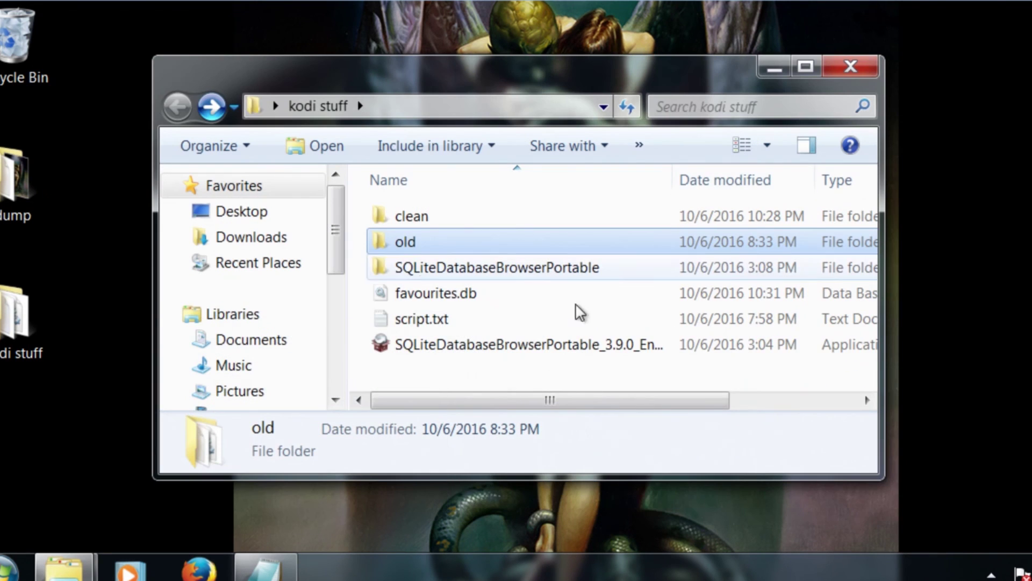
- Create a new folder named android in the kodi stuff folder
{"action": "left_click", "coordinate": [518, 380]}
{"action": "right_click", "coordinate": [518, 380]}
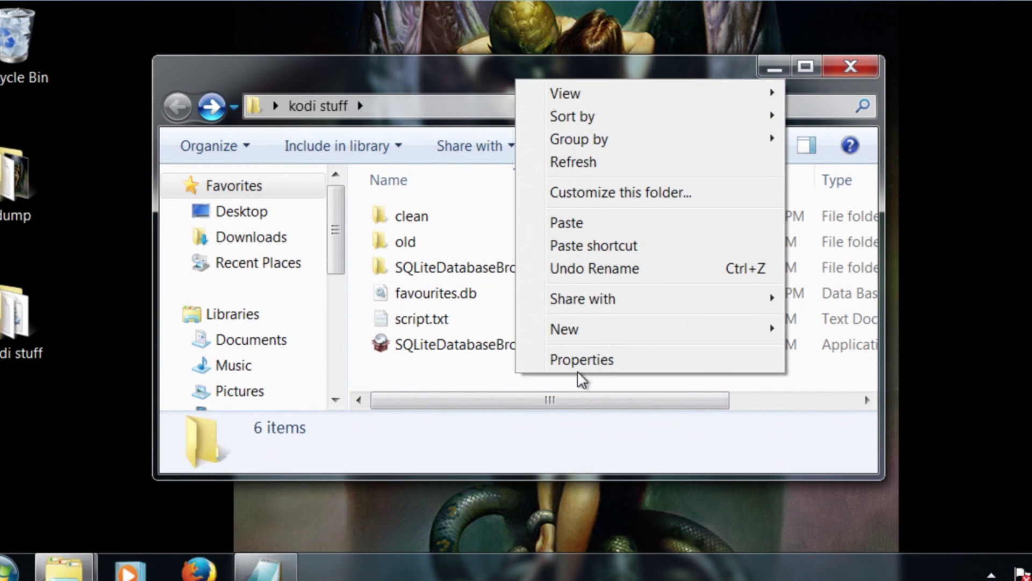
{"action": "mouse_move", "coordinate": [622, 337]}
{"action": "left_click", "coordinate": [828, 331]}
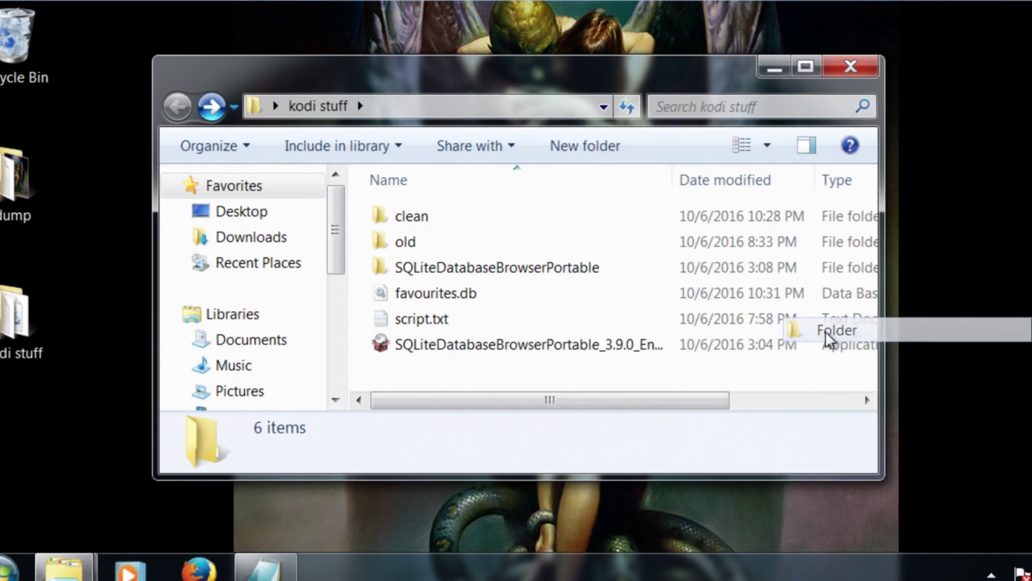
{"action": "type", "text": "andro"}
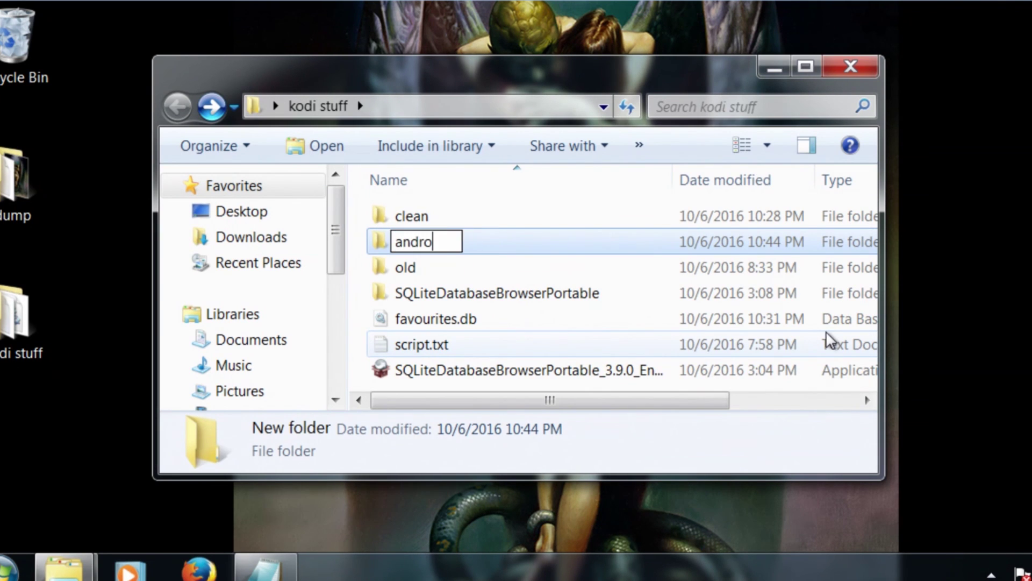
{"action": "key", "text": "BackSpace"}
{"action": "type", "text": "oid"}
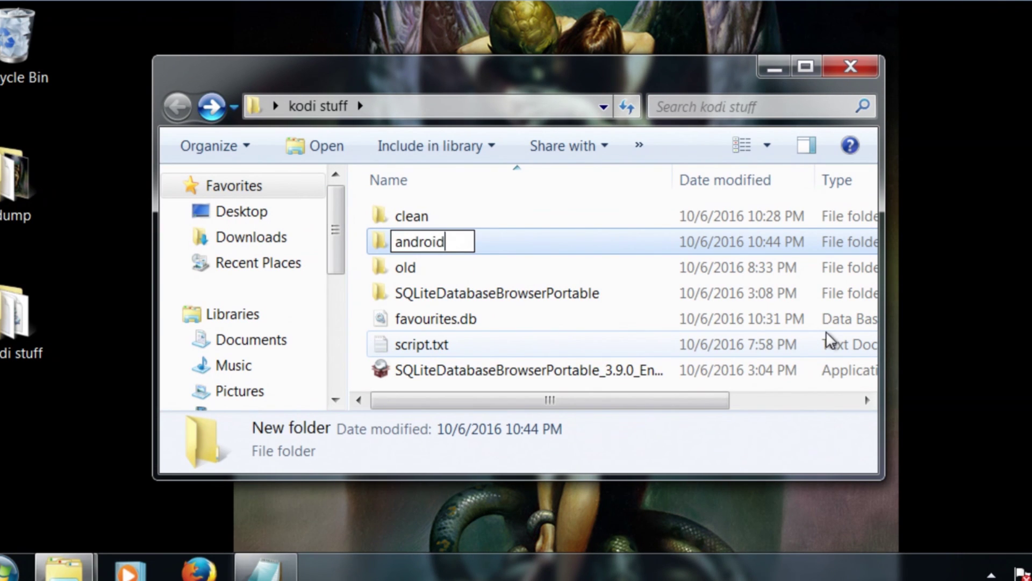
{"action": "key", "text": "Return"}
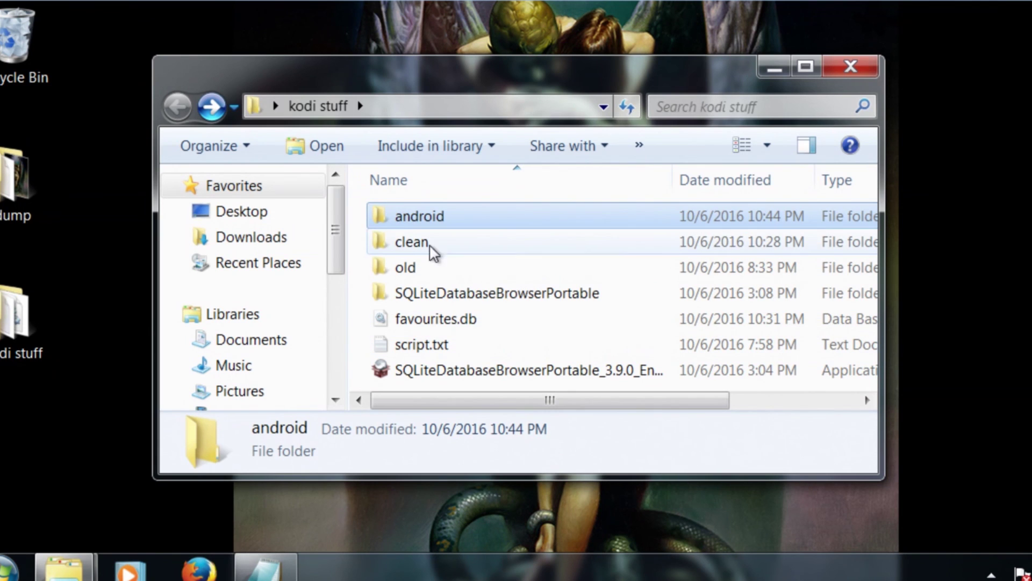
- Open the android folder and paste the copied addon_data.zip into it
{"action": "double_click", "coordinate": [400, 233]}
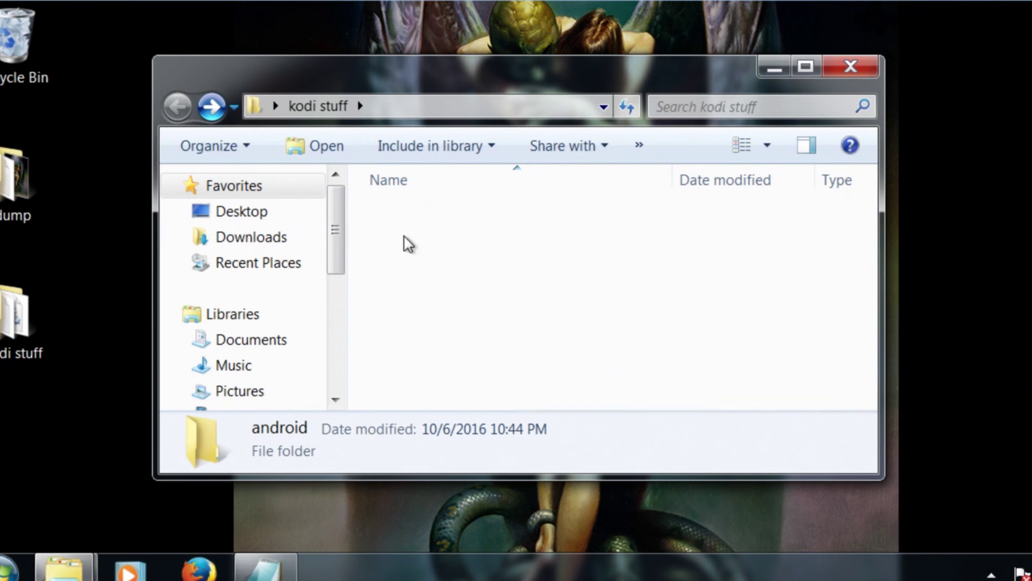
{"action": "right_click", "coordinate": [422, 306]}
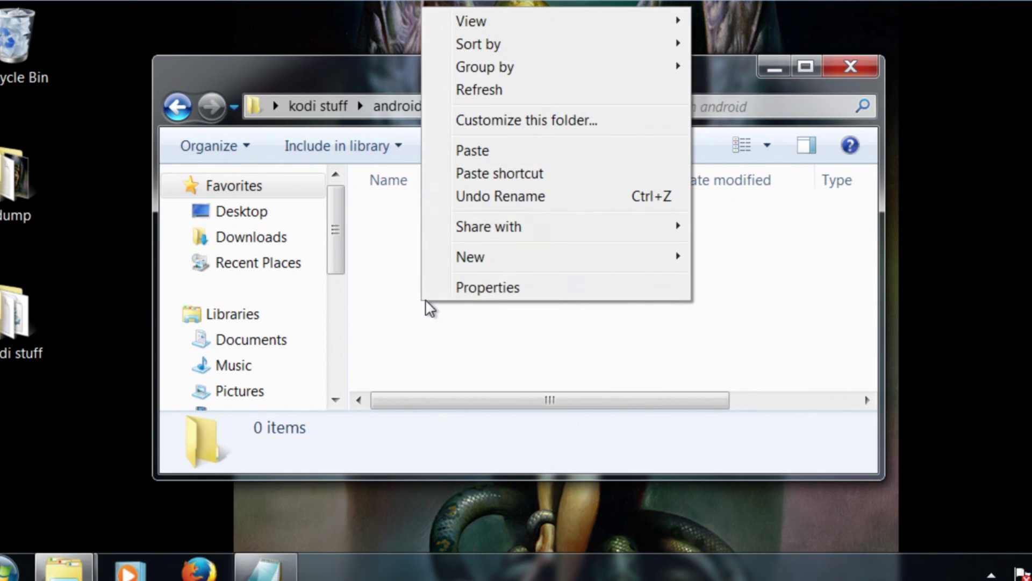
{"action": "left_click", "coordinate": [502, 153]}
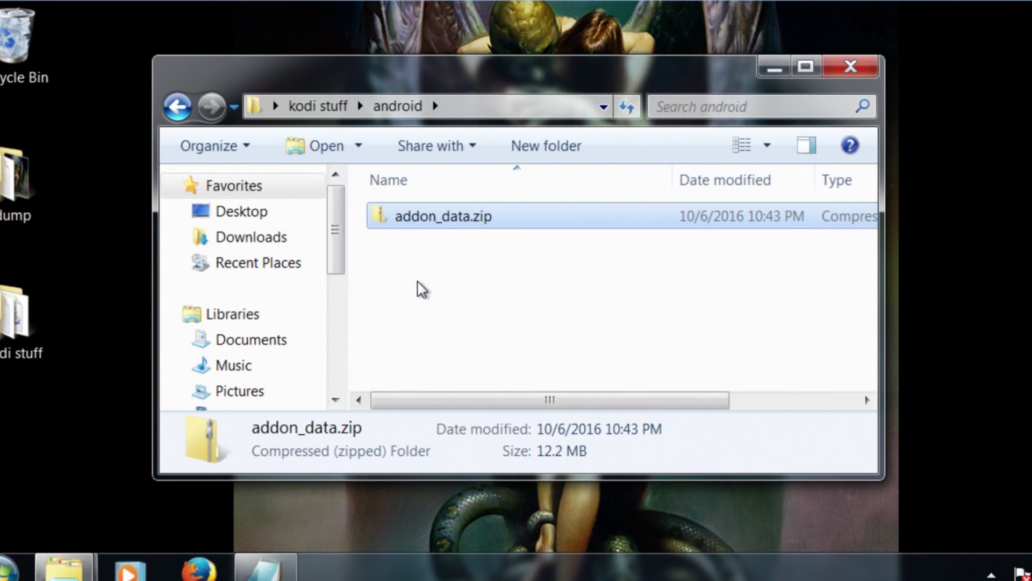
- Create a new folder named clean inside the android folder
{"action": "right_click", "coordinate": [418, 287]}
{"action": "mouse_move", "coordinate": [514, 521]}
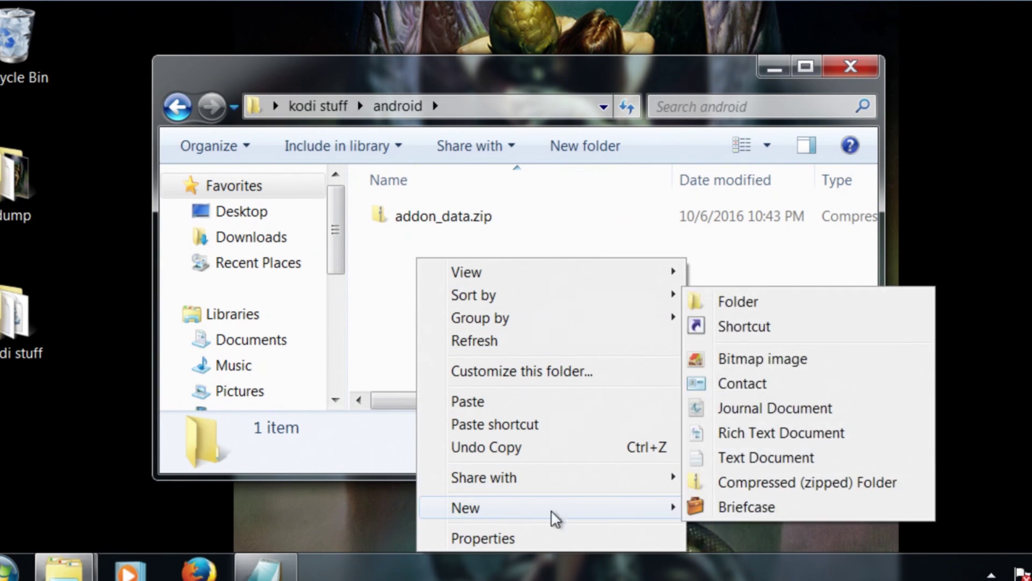
{"action": "left_click", "coordinate": [801, 304]}
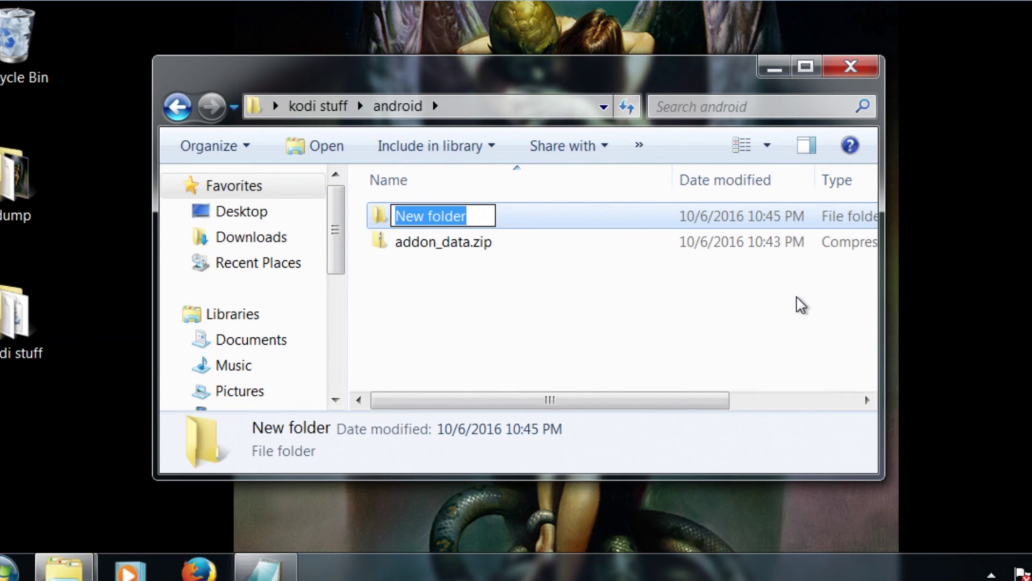
{"action": "type", "text": "clean"}
{"action": "key", "text": "Return"}
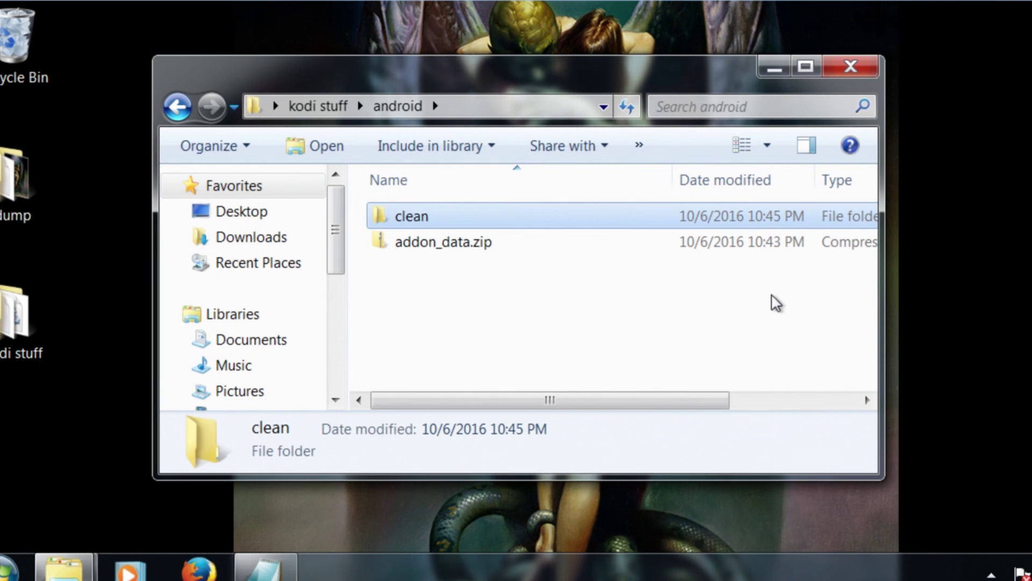
- Copy addon_data.zip into the clean folder, keeping the original in the android folder
{"action": "left_click_drag", "start_coordinate": [435, 250], "coordinate": [418, 211]}
{"action": "left_click", "coordinate": [494, 282]}
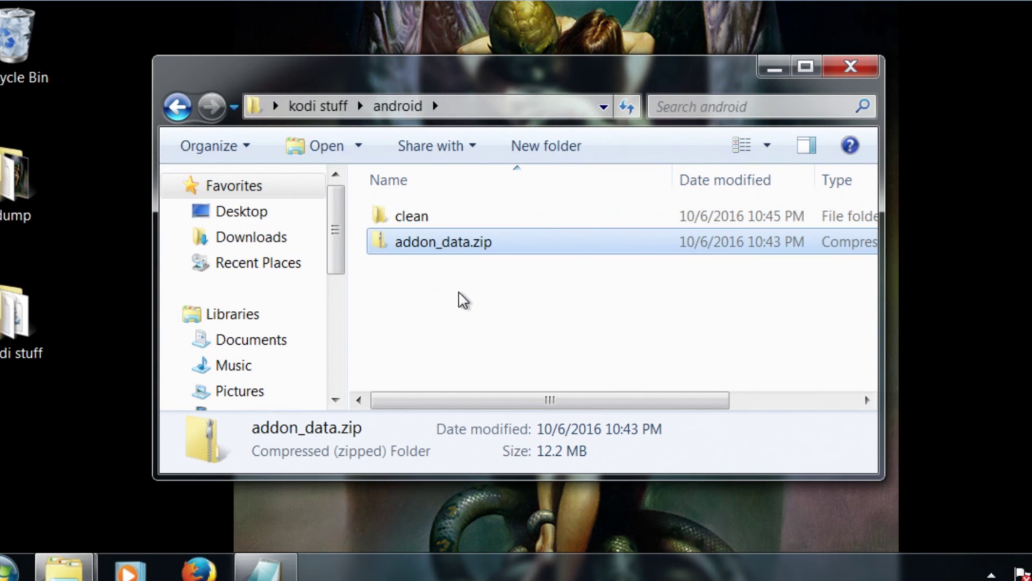
{"action": "left_click", "coordinate": [428, 308]}
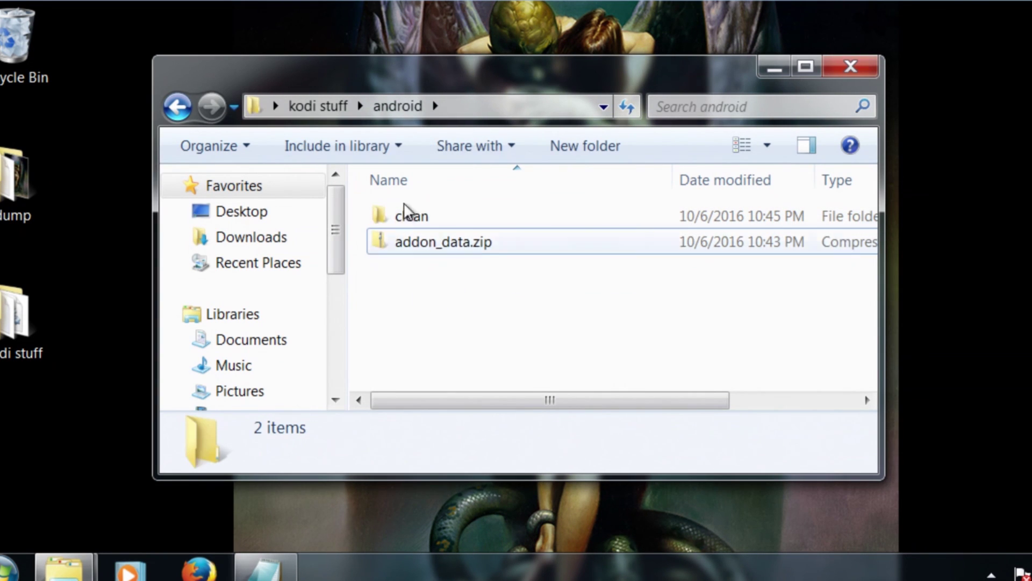
- Extract addon_data.zip with 7-Zip into an addon_data folder inside the android folder
{"action": "left_click", "coordinate": [417, 250]}
{"action": "right_click", "coordinate": [415, 244]}
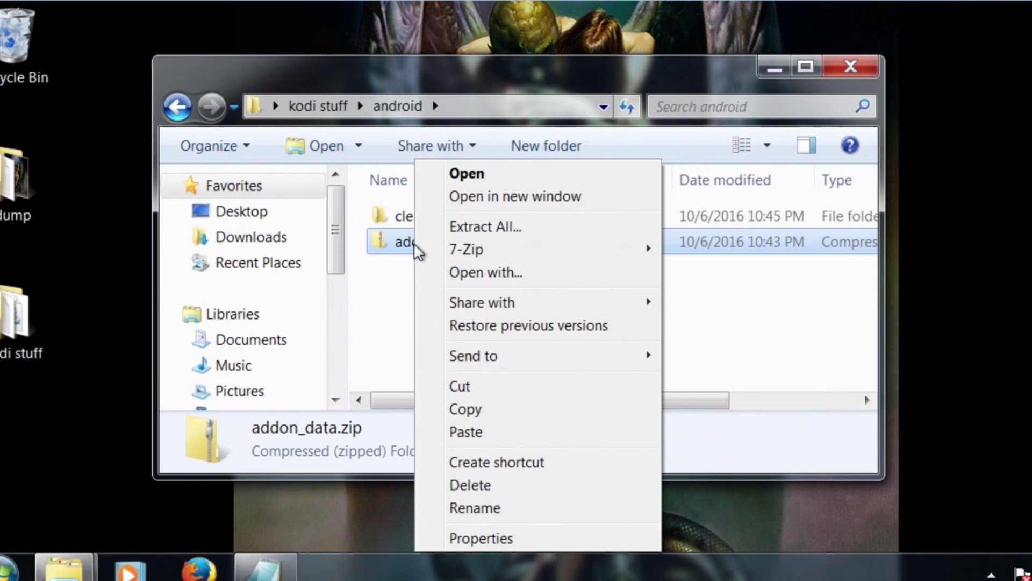
{"action": "key", "text": "Escape"}
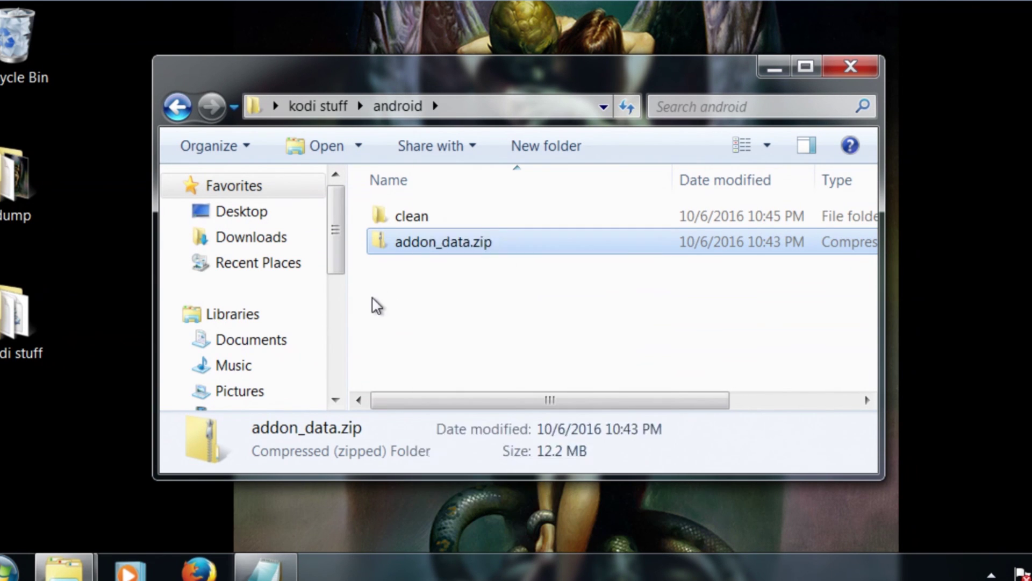
{"action": "left_click", "coordinate": [414, 259]}
{"action": "right_click", "coordinate": [412, 243]}
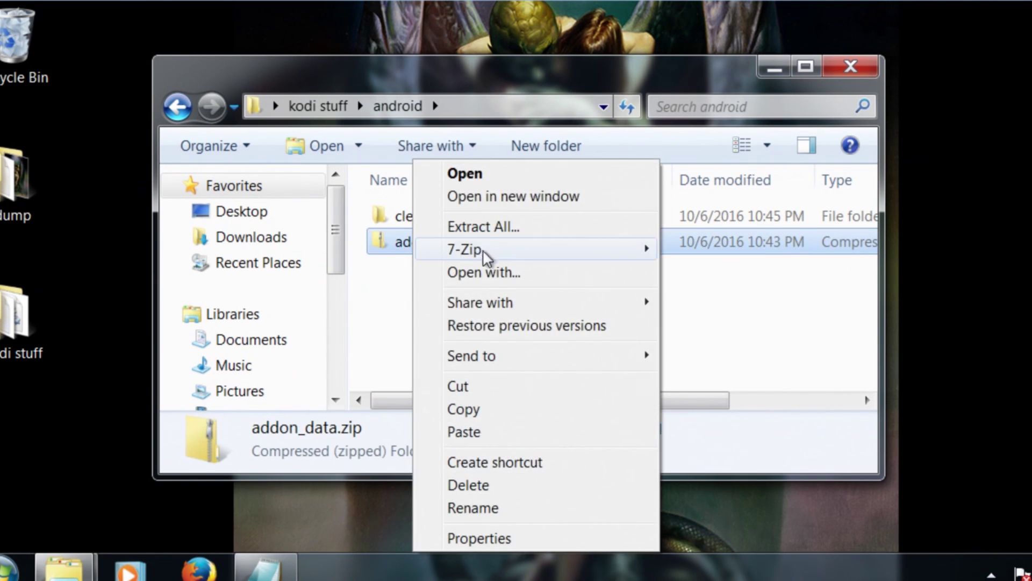
{"action": "mouse_move", "coordinate": [520, 250]}
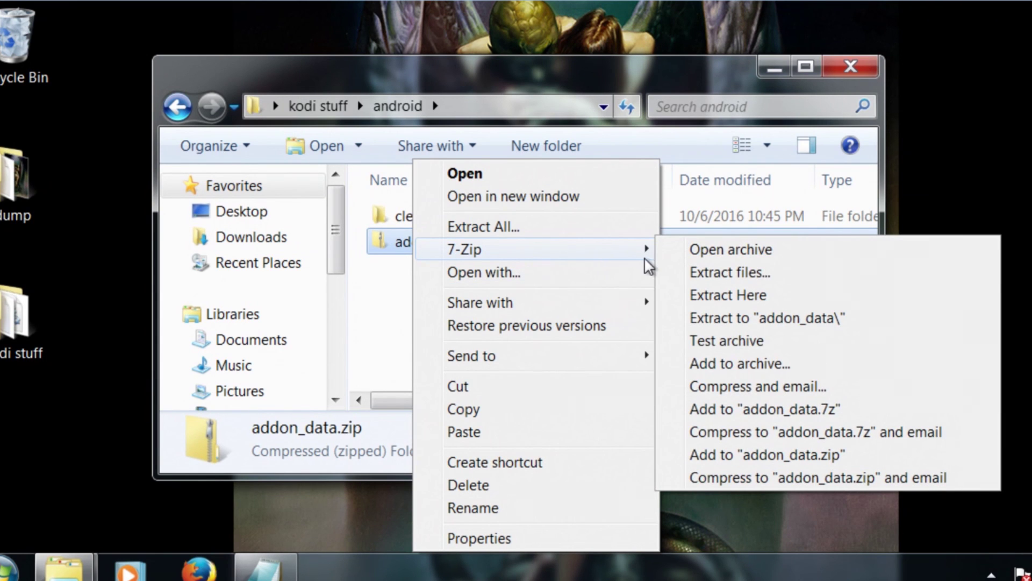
{"action": "left_click", "coordinate": [746, 322]}
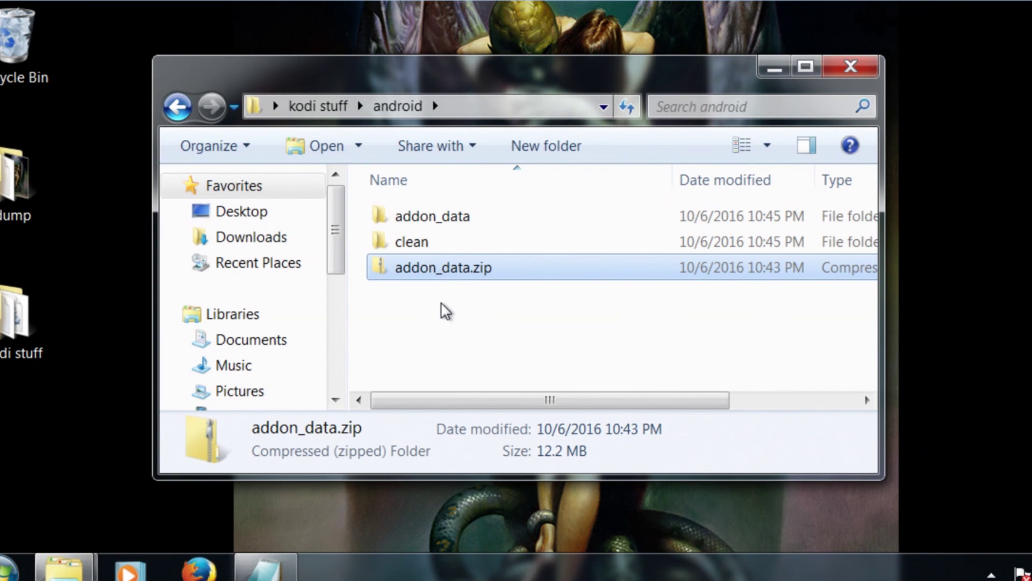
- Launch SQLiteDatabaseBrowserPortable.exe from the SQLiteDatabaseBrowserPortable folder inside kodi stuff
{"action": "left_click", "coordinate": [186, 108]}
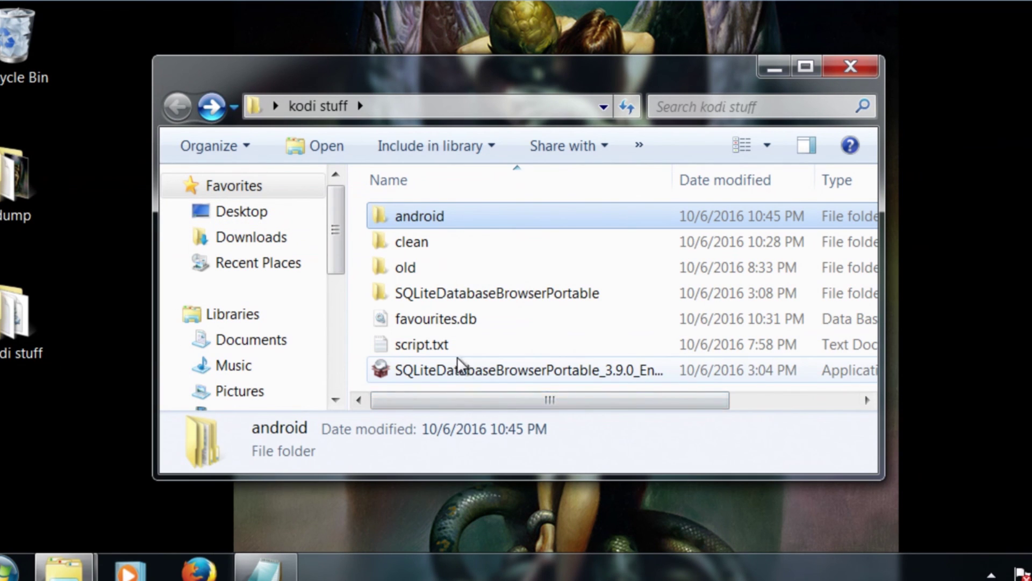
{"action": "double_click", "coordinate": [427, 294]}
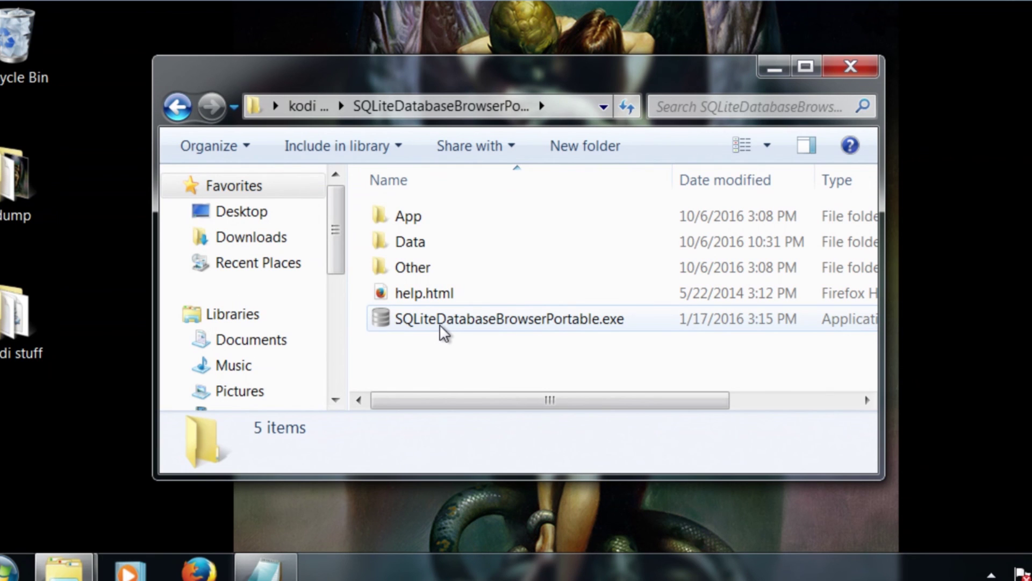
{"action": "double_click", "coordinate": [444, 323]}
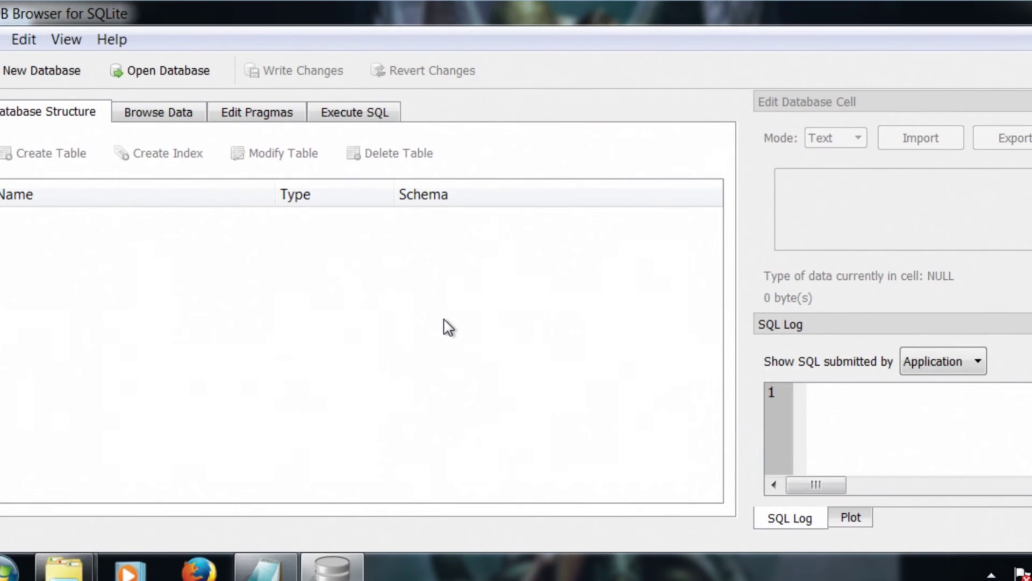
- Open the favourites.db database from the desktop's kodi stuff folder, under android, addon_data, plugin.video.specto
{"action": "left_click", "coordinate": [2, 39]}
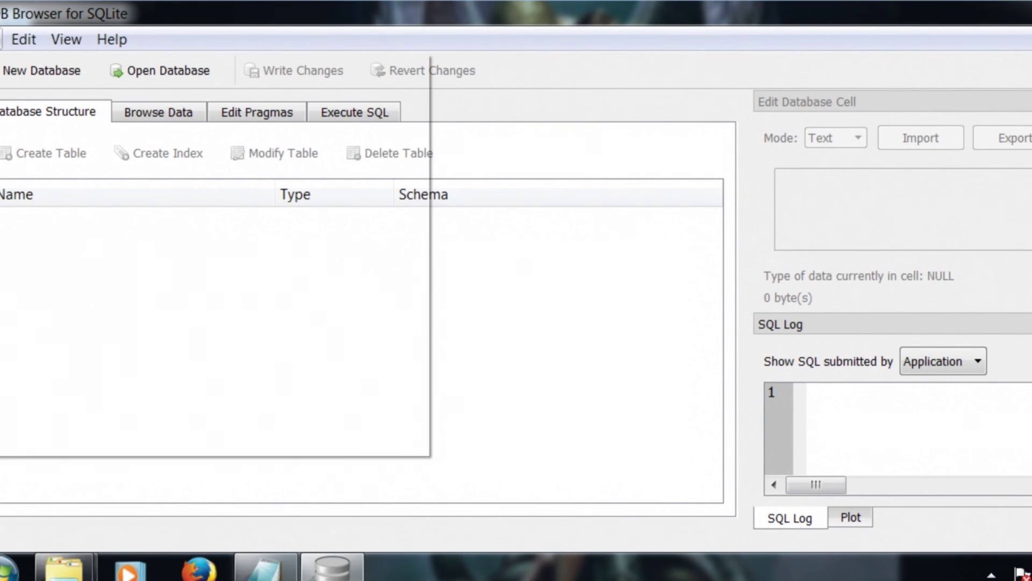
{"action": "left_click", "coordinate": [20, 92]}
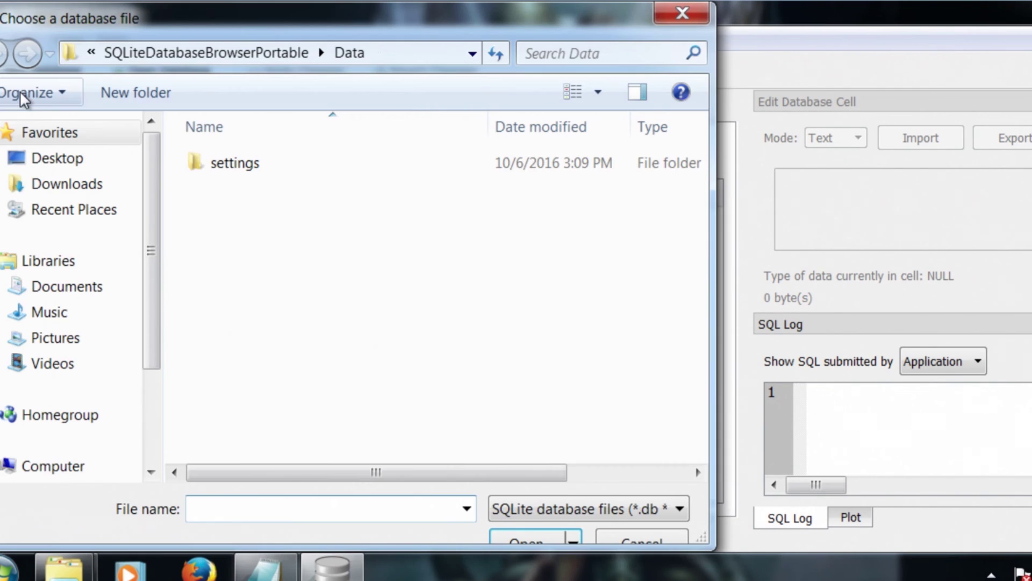
{"action": "left_click", "coordinate": [51, 163]}
{"action": "double_click", "coordinate": [276, 450]}
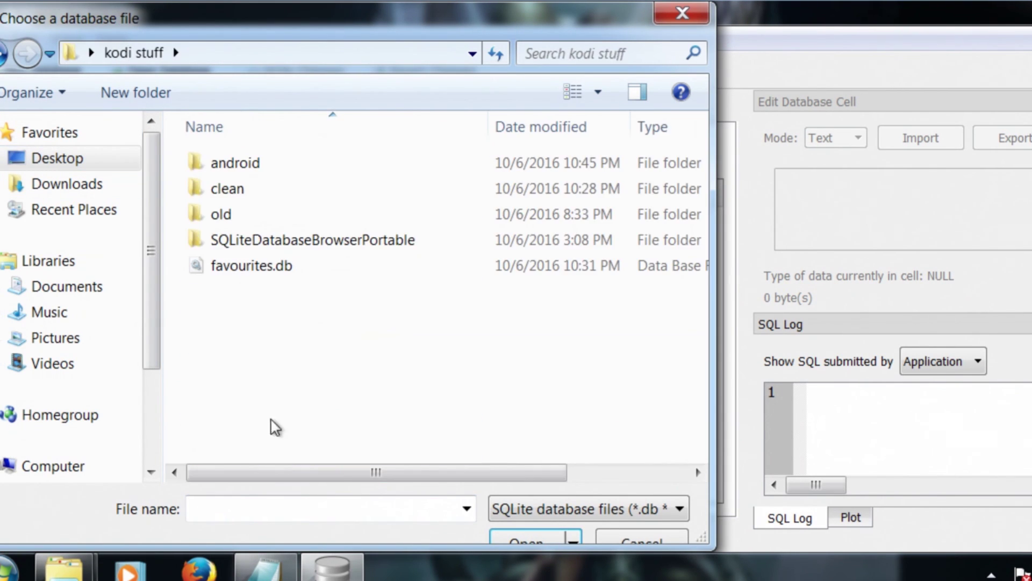
{"action": "double_click", "coordinate": [242, 166]}
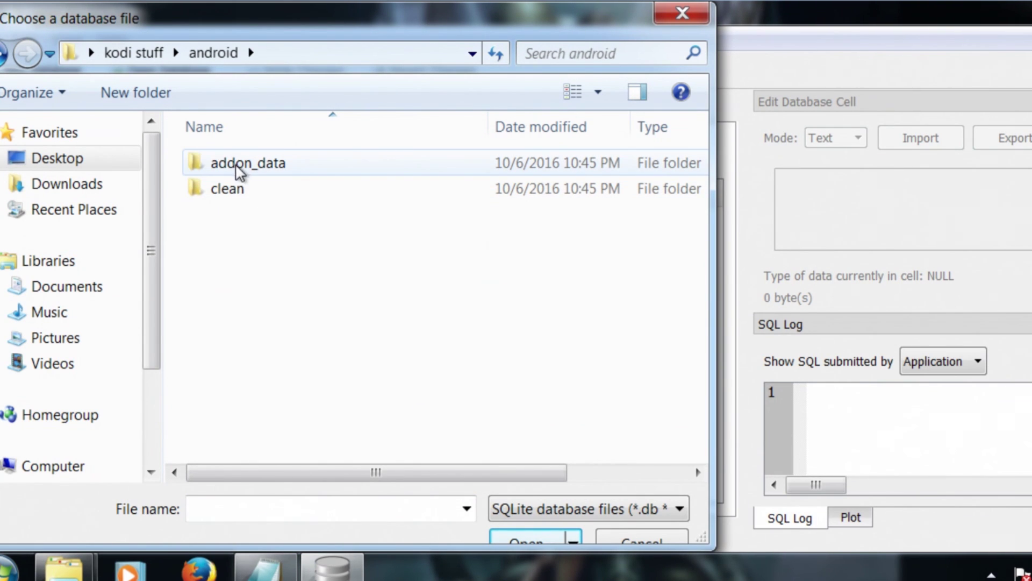
{"action": "double_click", "coordinate": [252, 171]}
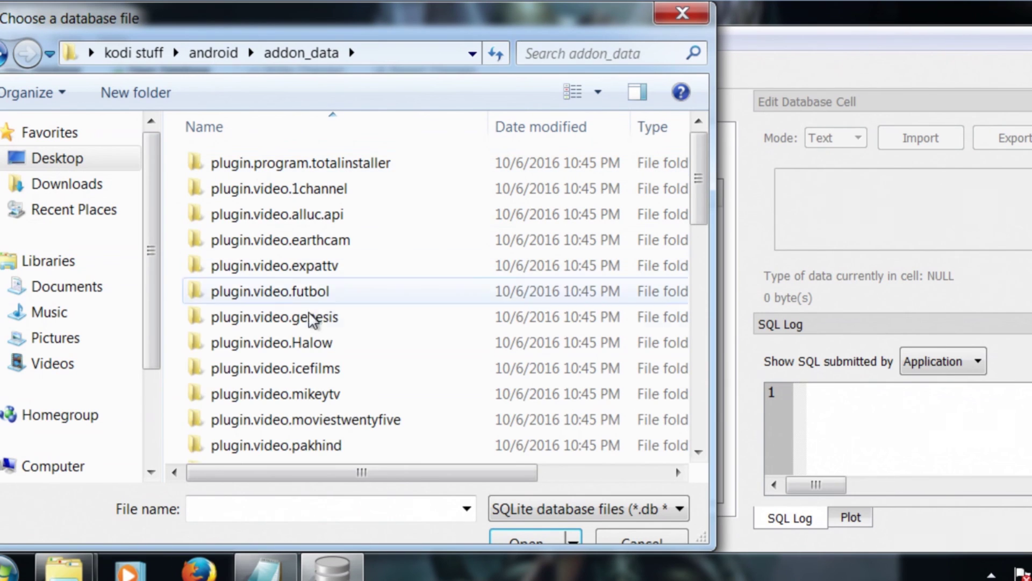
{"action": "scroll", "coordinate": [348, 352], "scroll_direction": "down", "scroll_amount": 2}
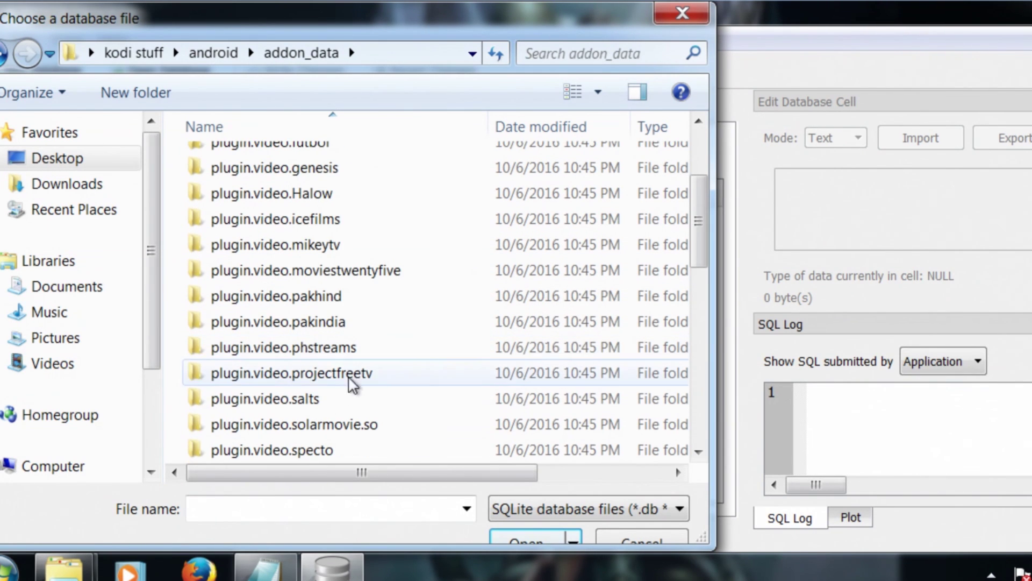
{"action": "scroll", "coordinate": [350, 408], "scroll_direction": "down", "scroll_amount": 2}
{"action": "scroll", "coordinate": [349, 408], "scroll_direction": "down", "scroll_amount": 2}
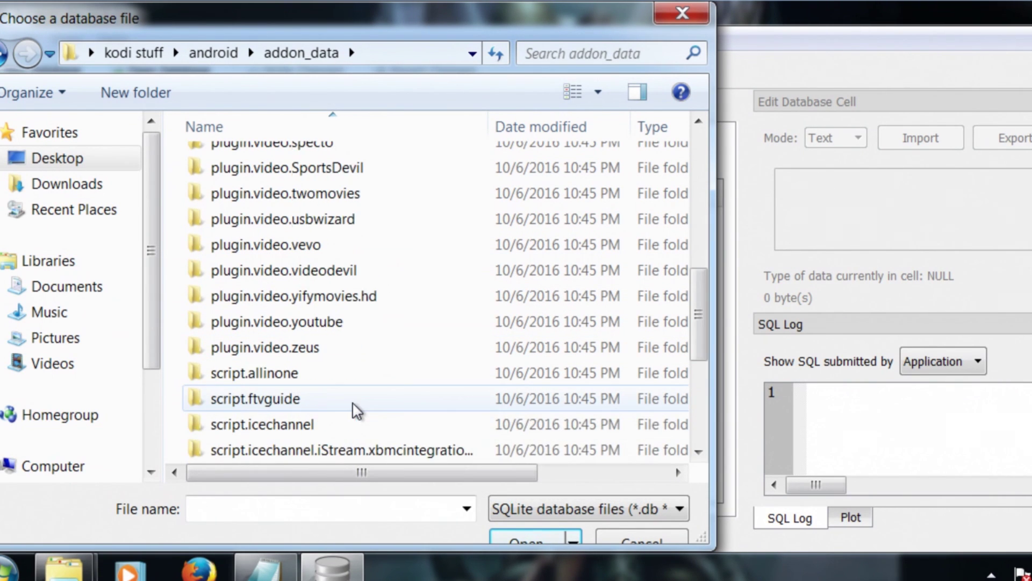
{"action": "scroll", "coordinate": [353, 409], "scroll_direction": "down", "scroll_amount": 1}
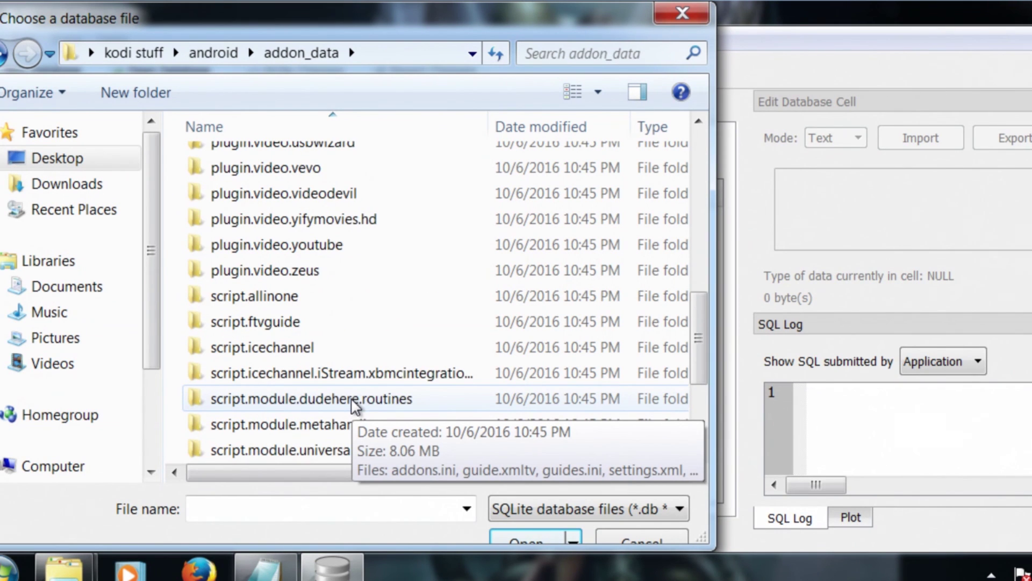
{"action": "scroll", "coordinate": [353, 405], "scroll_direction": "down", "scroll_amount": 2}
{"action": "scroll", "coordinate": [375, 406], "scroll_direction": "up", "scroll_amount": 5}
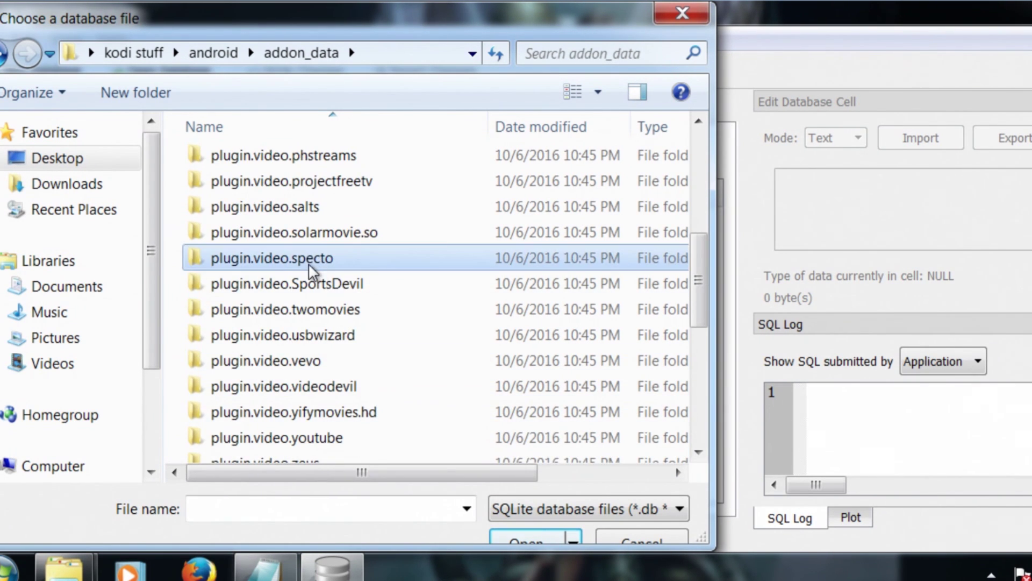
{"action": "double_click", "coordinate": [310, 259]}
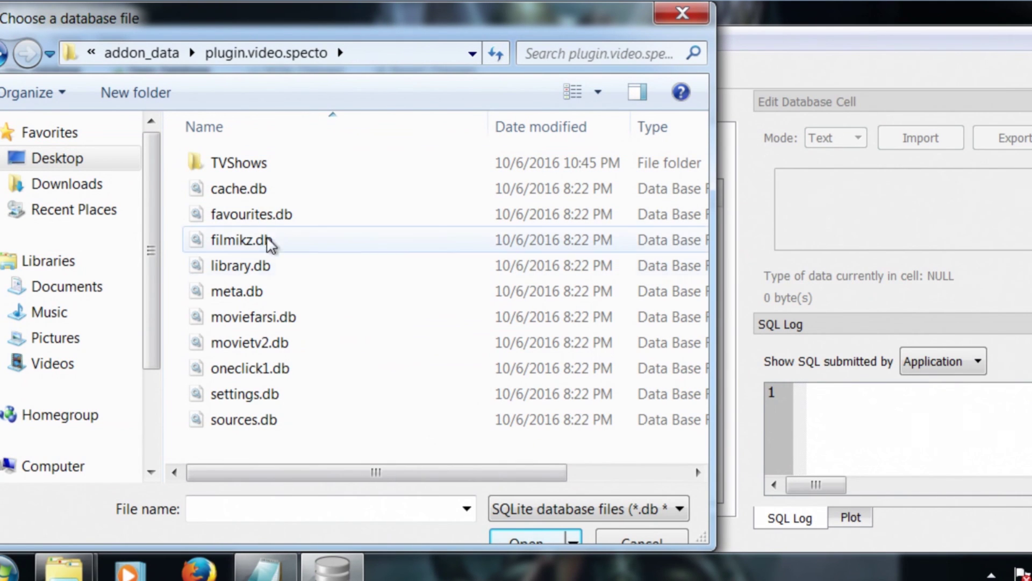
{"action": "double_click", "coordinate": [264, 221]}
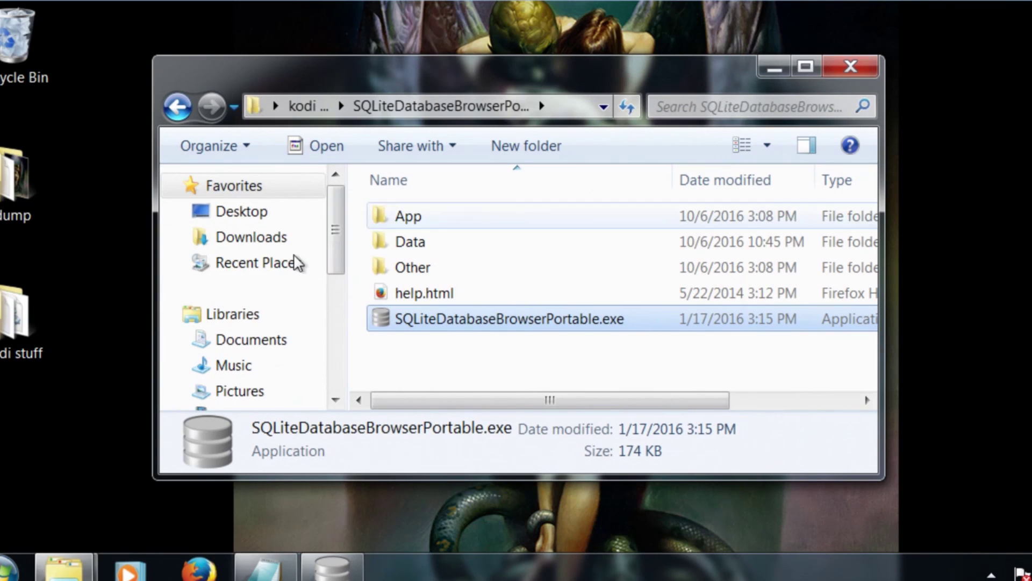
- Copy the whole SQL statement from script.txt in the kodi stuff folder and close the text file
{"action": "left_click", "coordinate": [178, 107]}
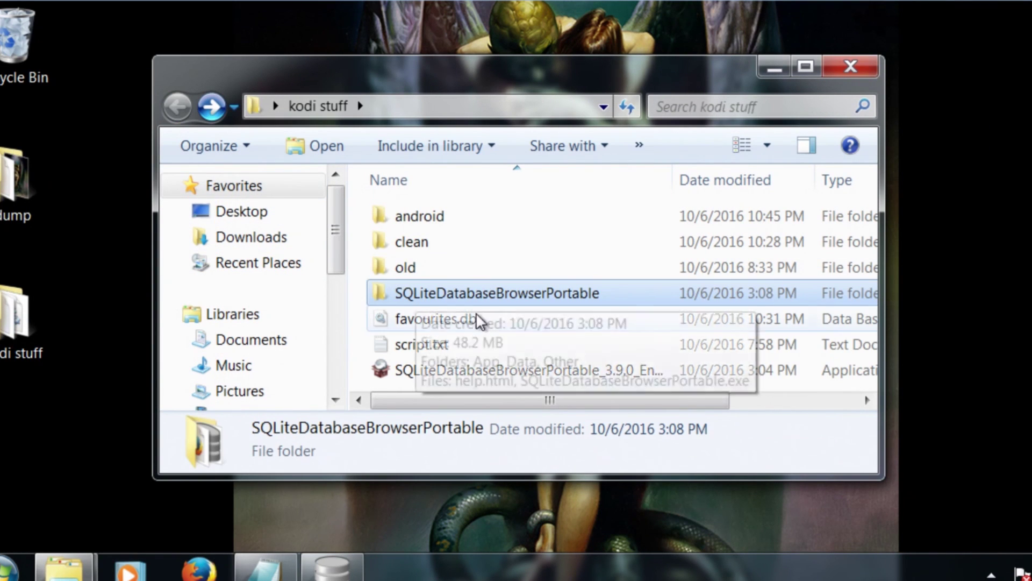
{"action": "double_click", "coordinate": [435, 345]}
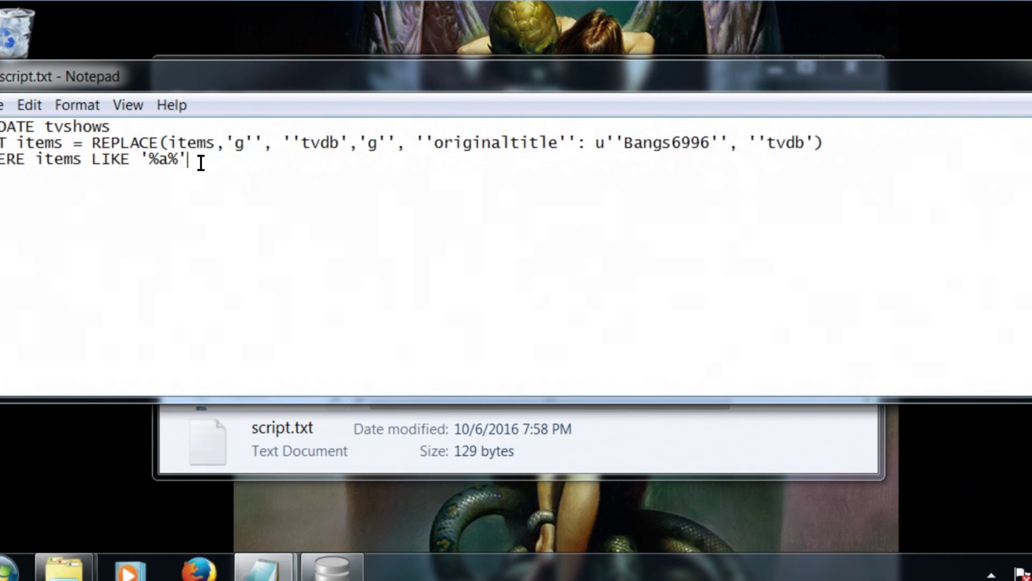
{"action": "key", "text": "ctrl+a"}
{"action": "right_click", "coordinate": [55, 142]}
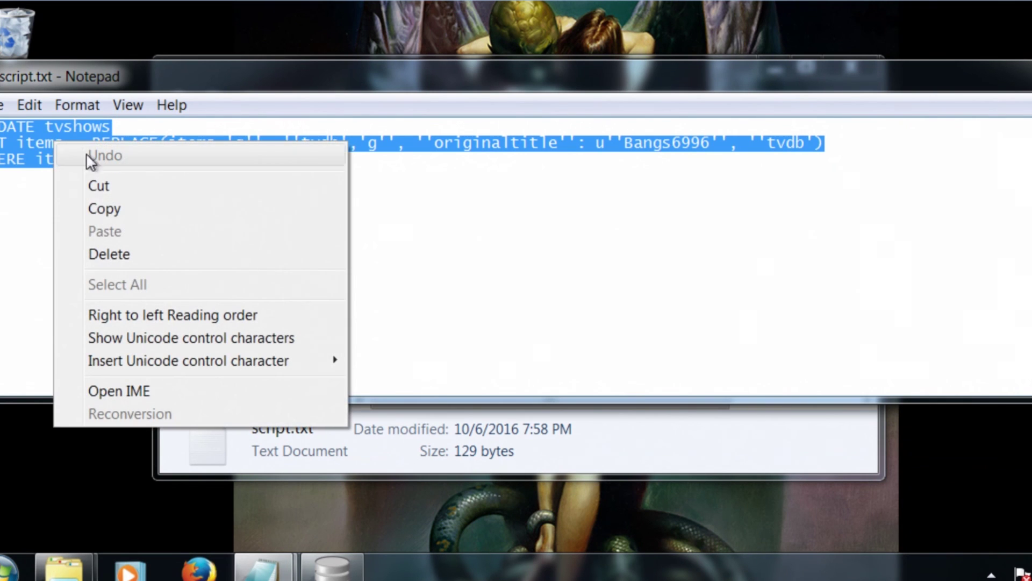
{"action": "left_click", "coordinate": [143, 206]}
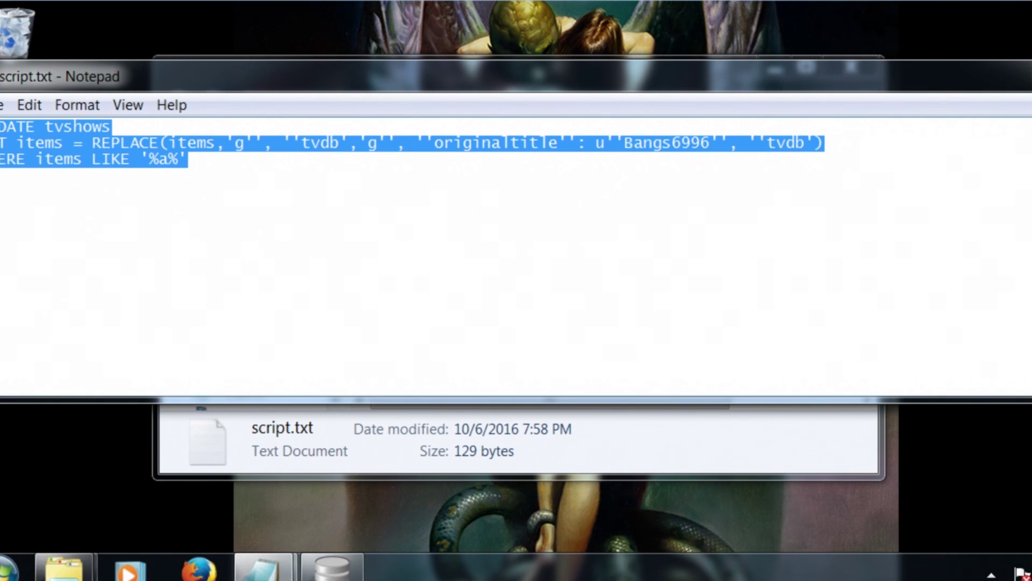
{"action": "left_click", "coordinate": [1028, 70]}
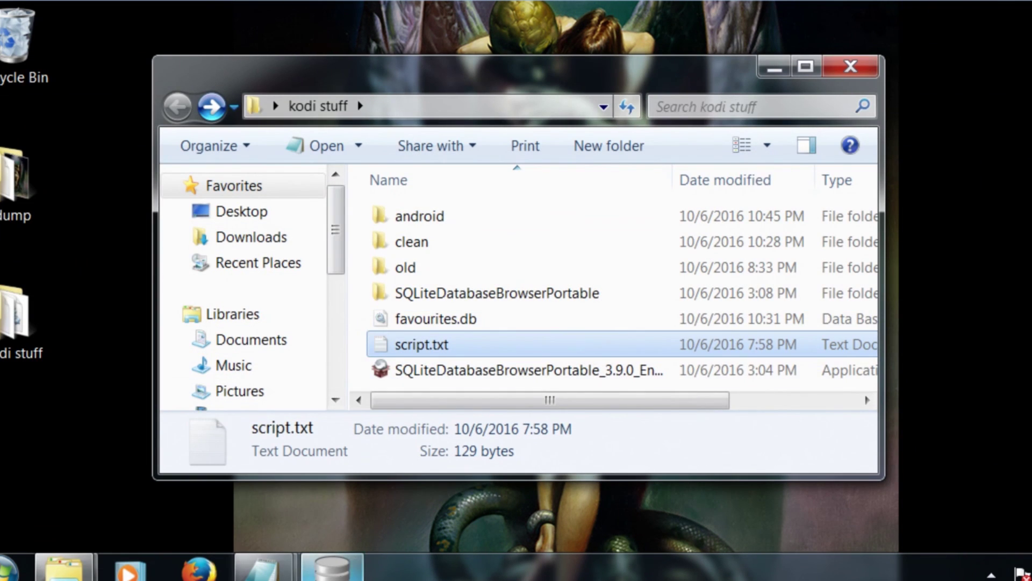
- Switch to DB Browser for SQLite, paste the copied UPDATE tvshows statement as a SQL query, and execute it on favourites.db
{"action": "left_click", "coordinate": [344, 511]}
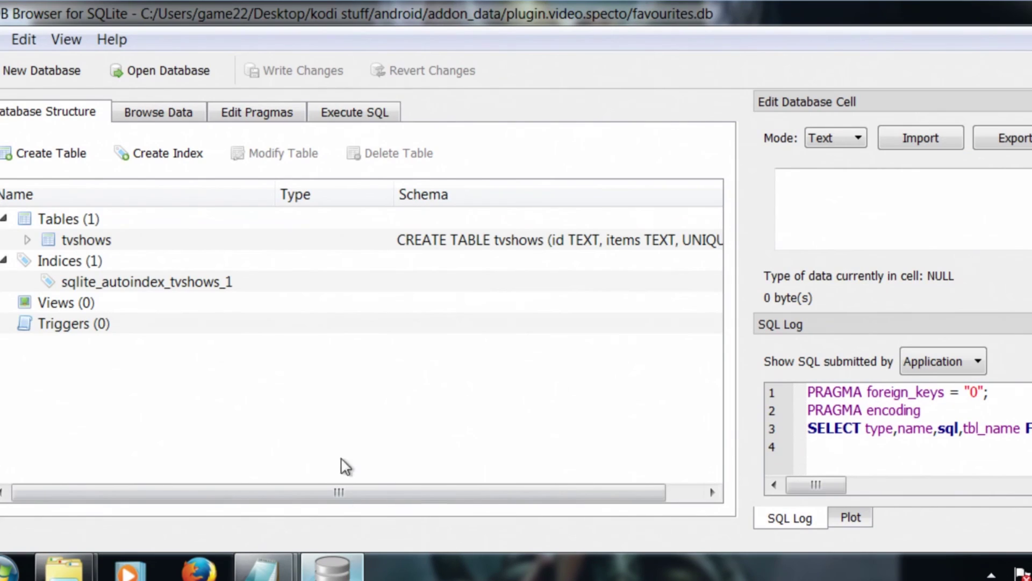
{"action": "left_click", "coordinate": [351, 115]}
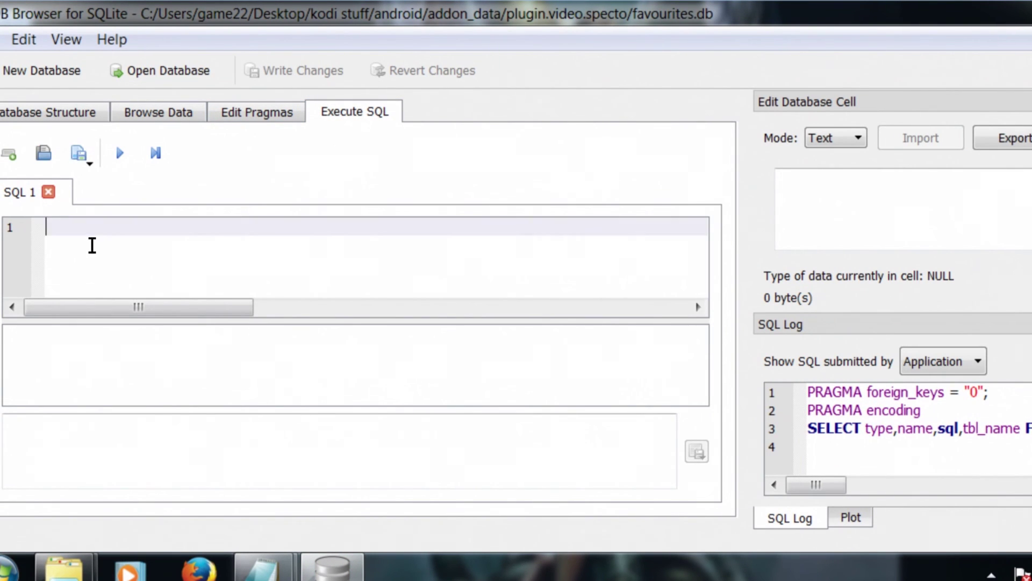
{"action": "right_click", "coordinate": [92, 244]}
{"action": "left_click", "coordinate": [142, 359]}
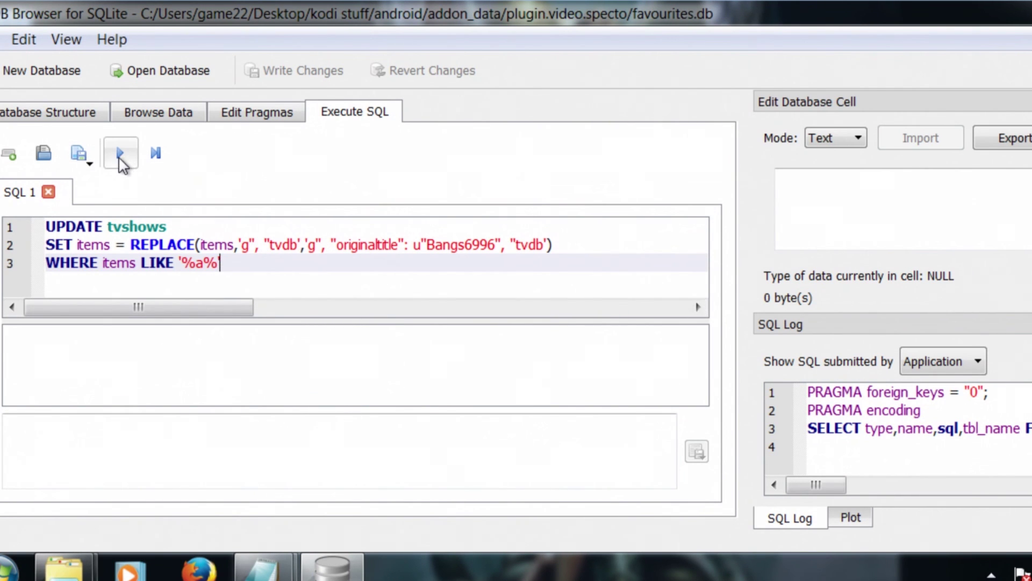
{"action": "left_click", "coordinate": [120, 154]}
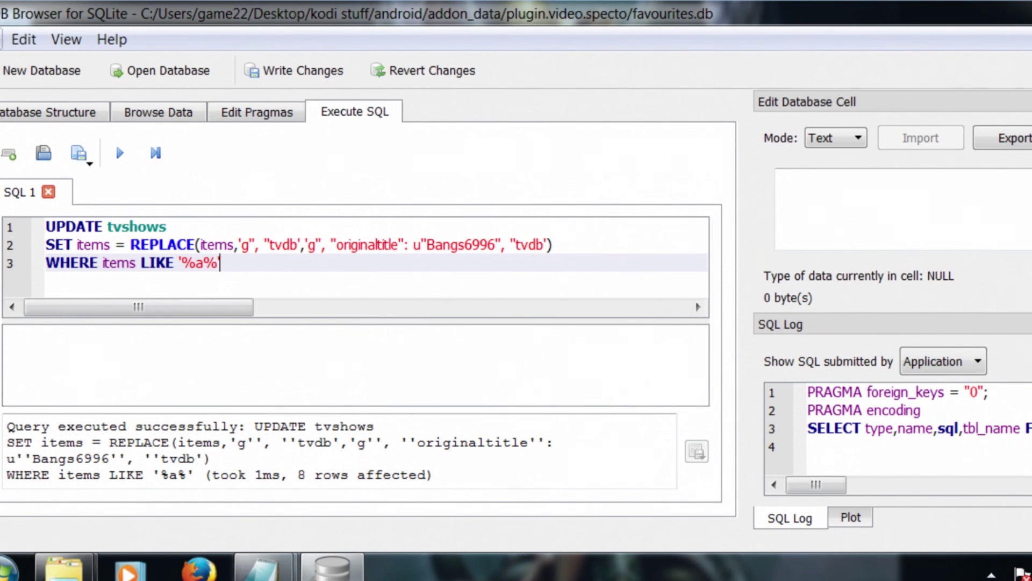
- Write the changes to favourites.db and close DB Browser for SQLite
{"action": "left_click", "coordinate": [1, 39]}
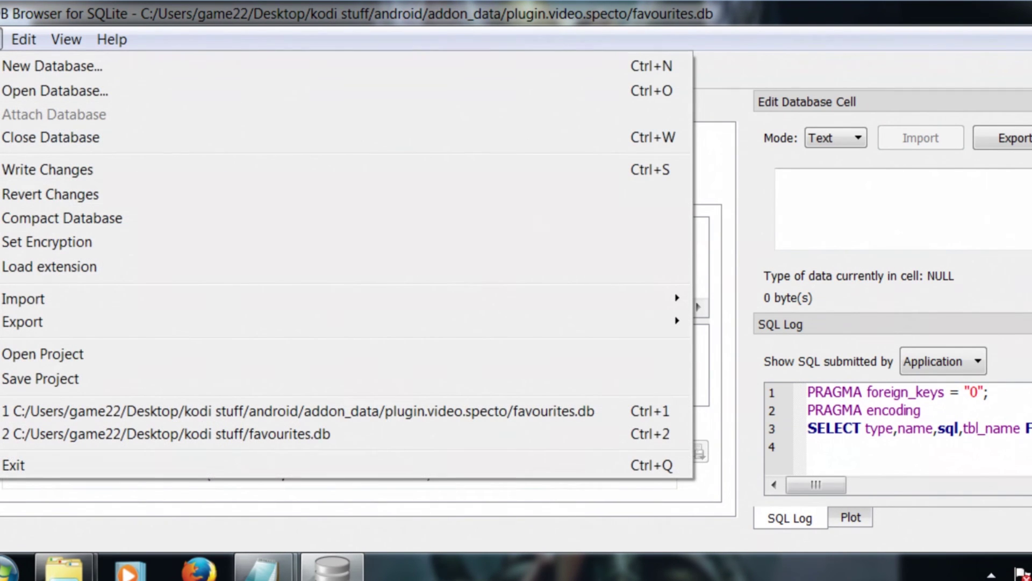
{"action": "left_click", "coordinate": [23, 170]}
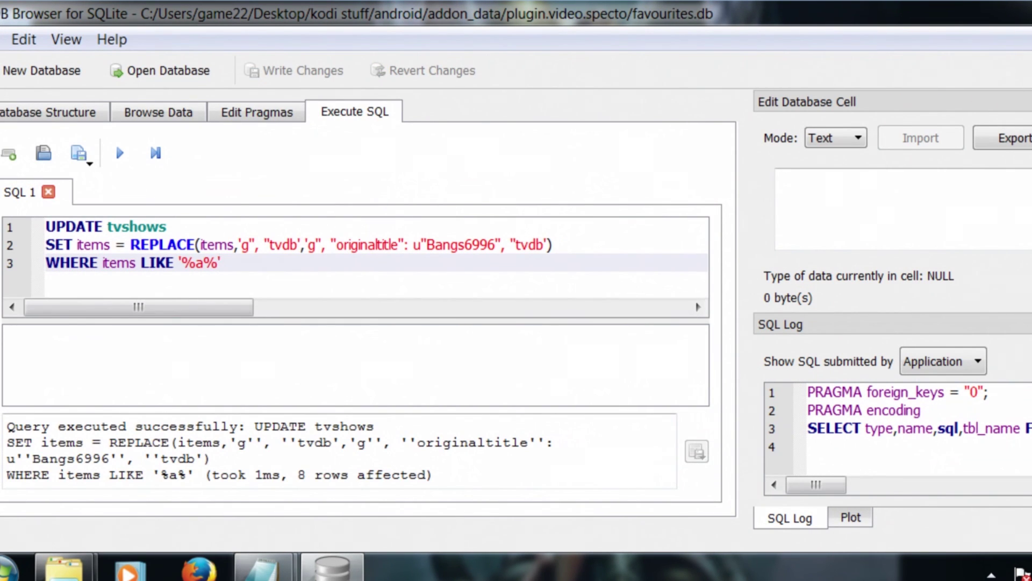
{"action": "key", "text": "alt+F4"}
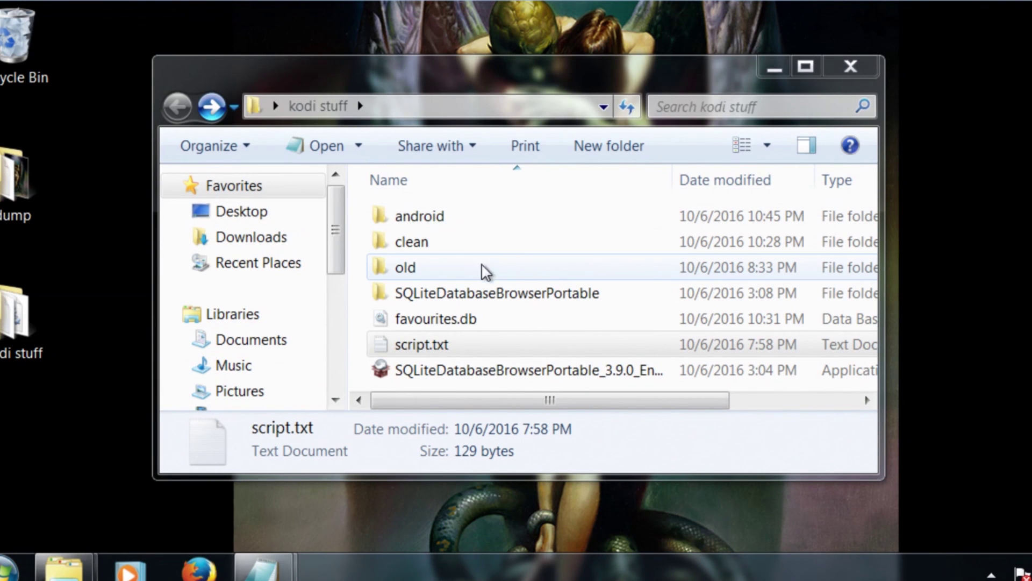
- Compress all the folders inside android's addon_data folder into addon_data.zip with 7-Zip
{"action": "double_click", "coordinate": [418, 218]}
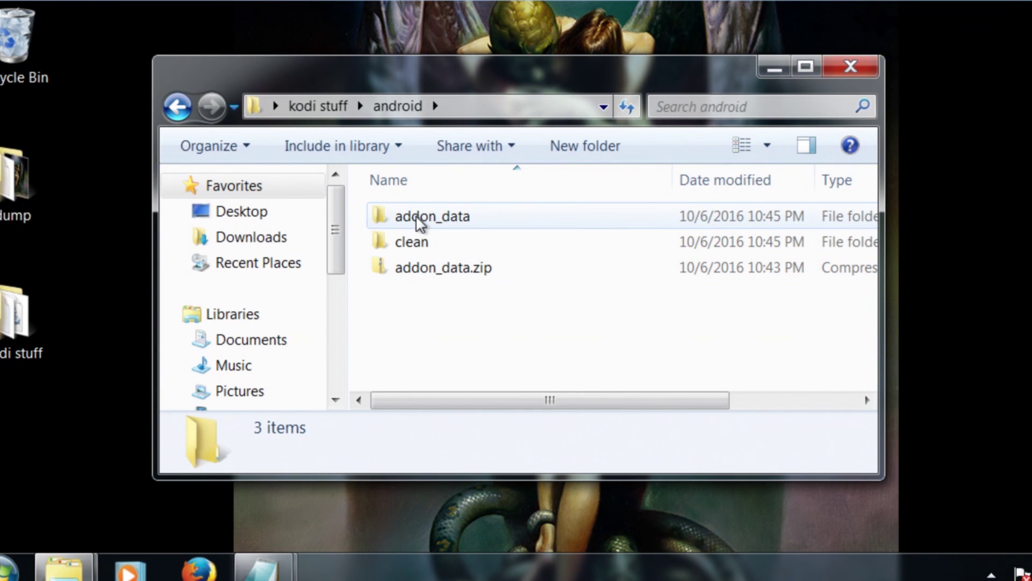
{"action": "double_click", "coordinate": [418, 218]}
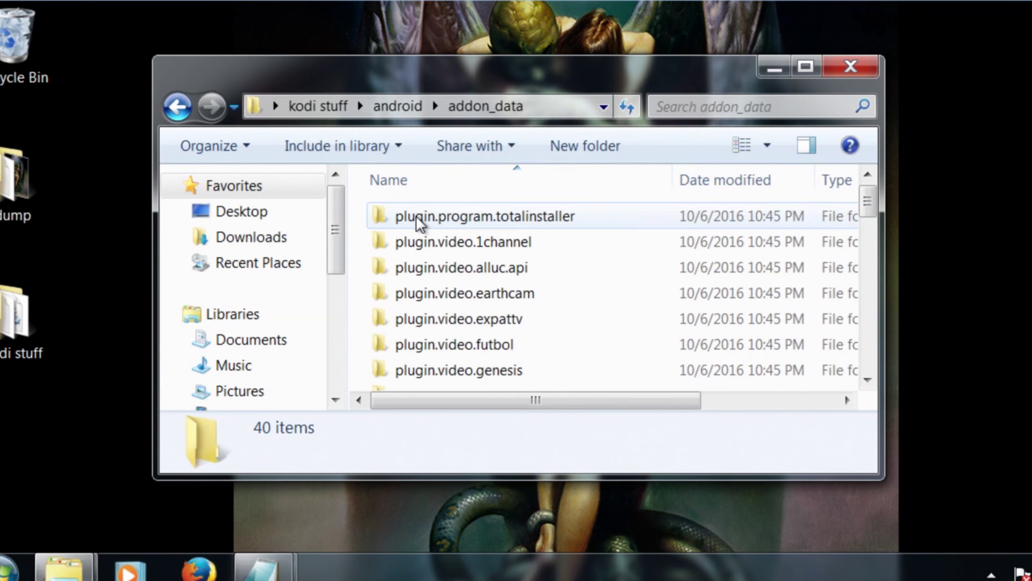
{"action": "scroll", "coordinate": [451, 323], "scroll_direction": "down", "scroll_amount": 9}
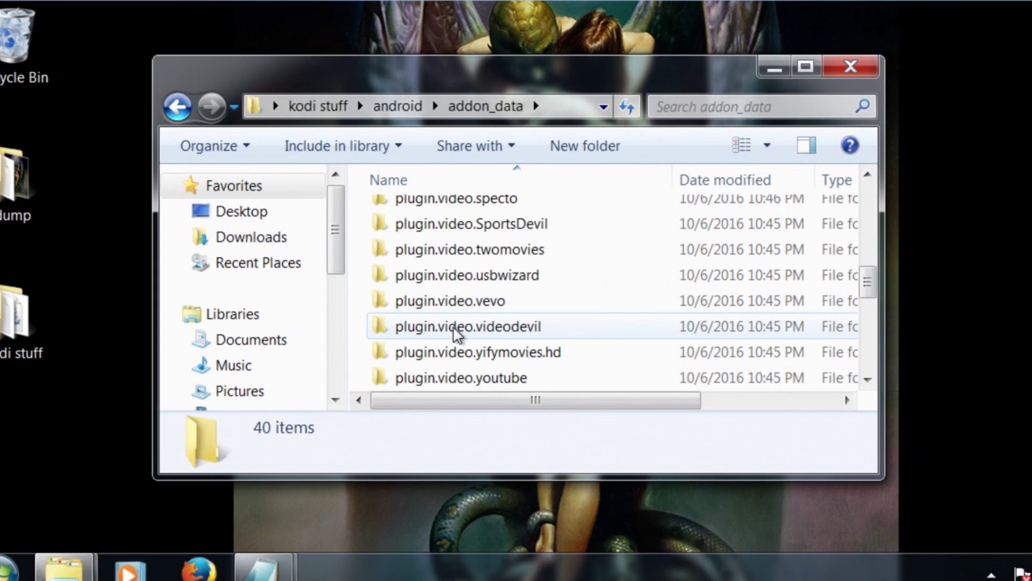
{"action": "scroll", "coordinate": [455, 333], "scroll_direction": "up", "scroll_amount": 10}
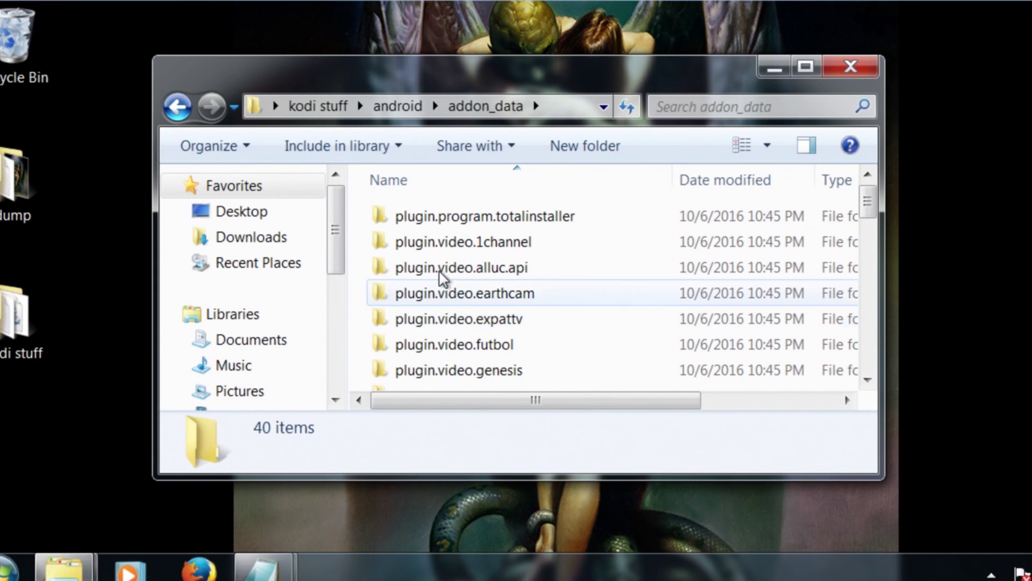
{"action": "left_click", "coordinate": [430, 245]}
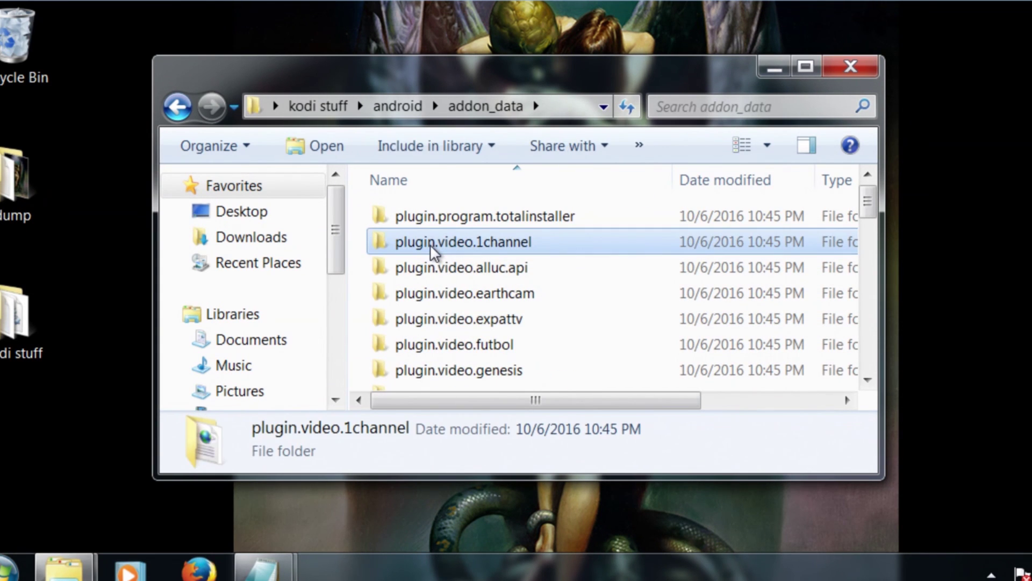
{"action": "key", "text": "ctrl+a"}
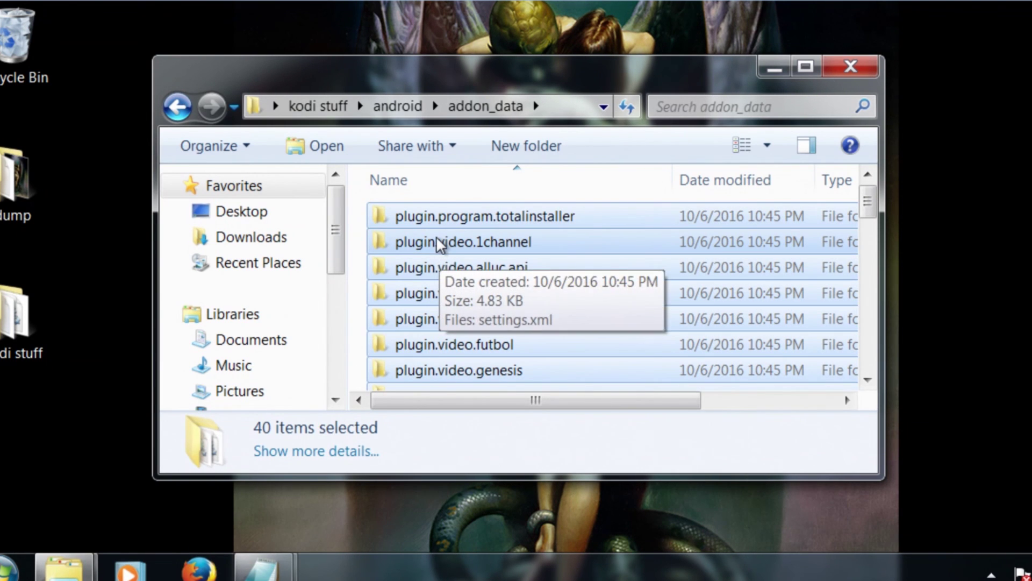
{"action": "right_click", "coordinate": [437, 239]}
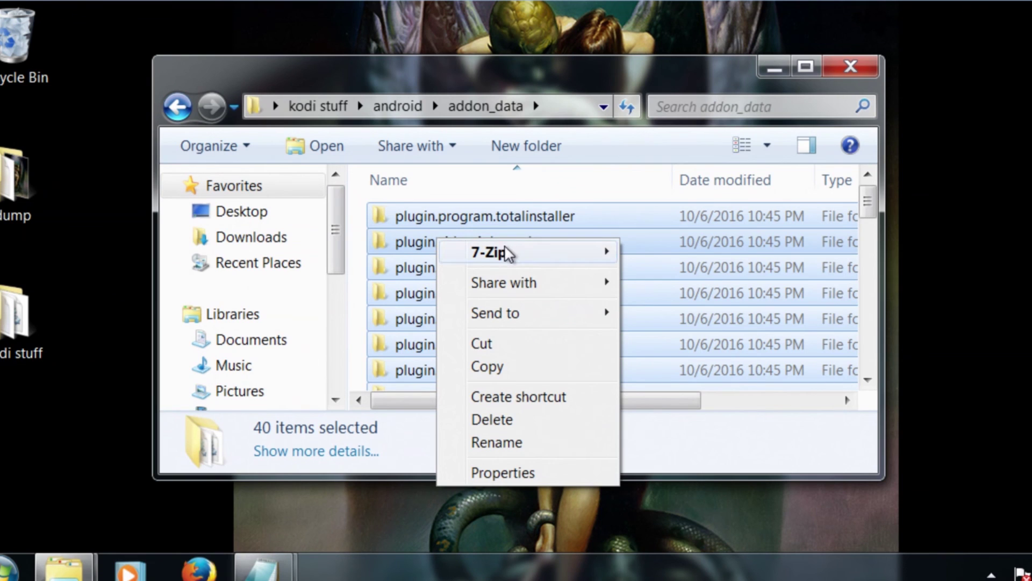
{"action": "mouse_move", "coordinate": [507, 251]}
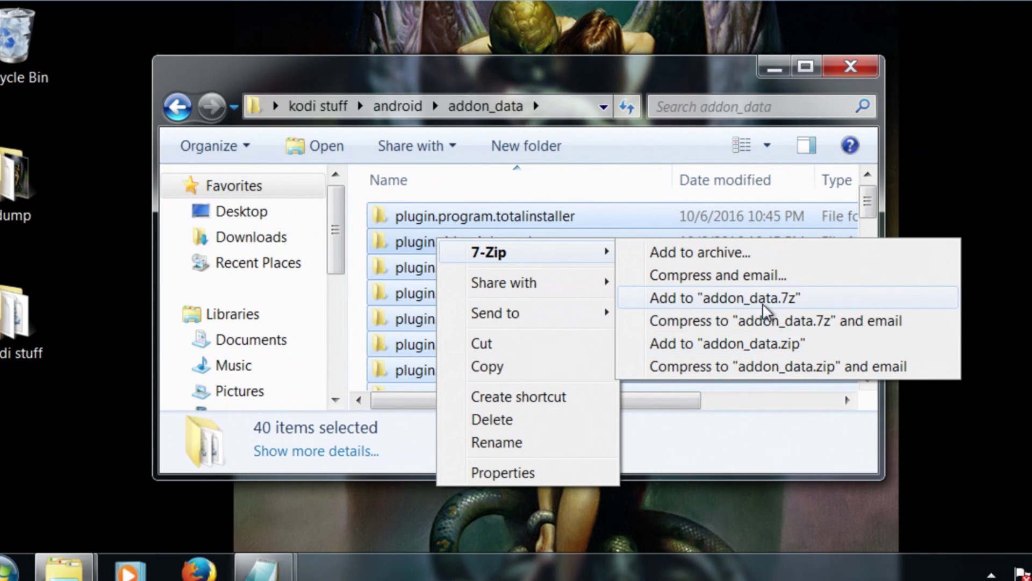
{"action": "left_click", "coordinate": [750, 348]}
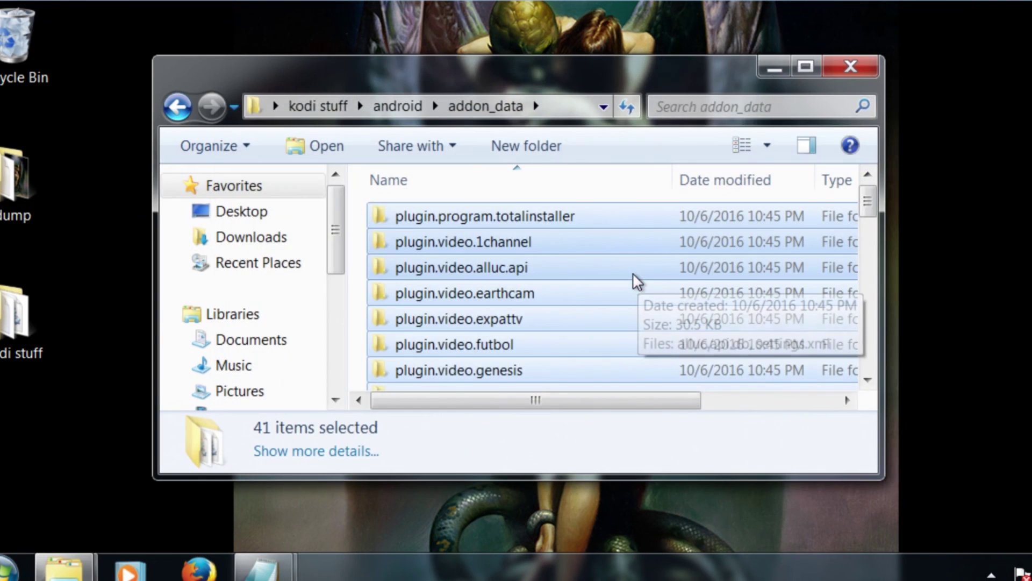
- Copy addon_data.zip from android's addon_data folder and minimize that folder's window
{"action": "scroll", "coordinate": [615, 274], "scroll_direction": "down", "scroll_amount": 7}
{"action": "scroll", "coordinate": [536, 305], "scroll_direction": "down", "scroll_amount": 4}
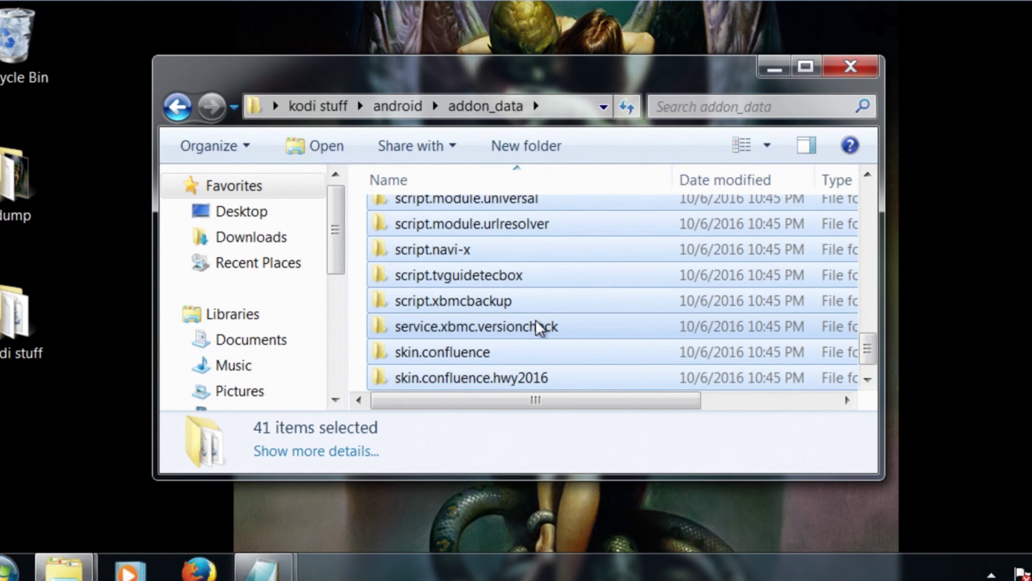
{"action": "left_click", "coordinate": [467, 381]}
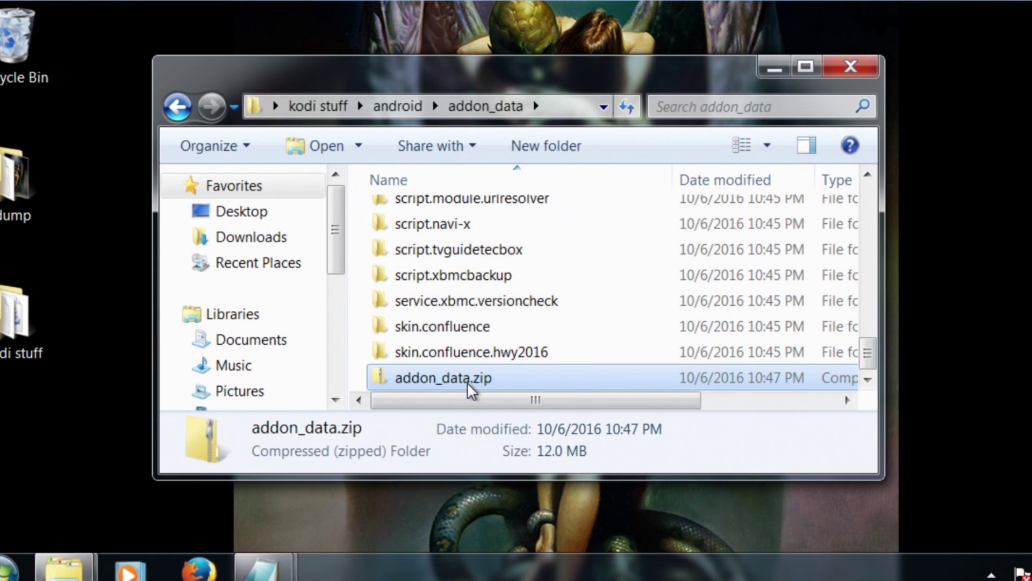
{"action": "right_click", "coordinate": [468, 383]}
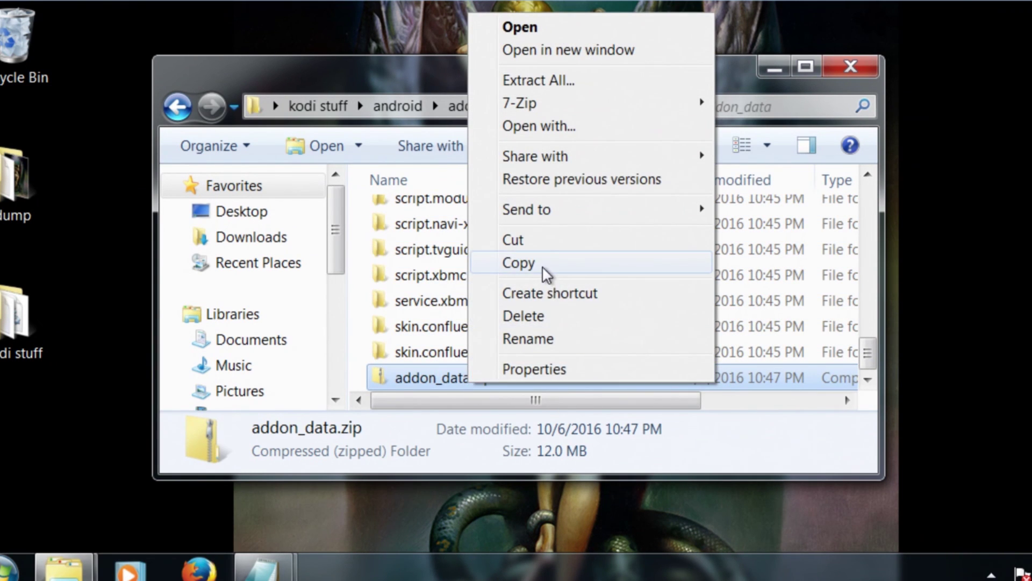
{"action": "left_click", "coordinate": [546, 266]}
{"action": "left_click", "coordinate": [764, 72]}
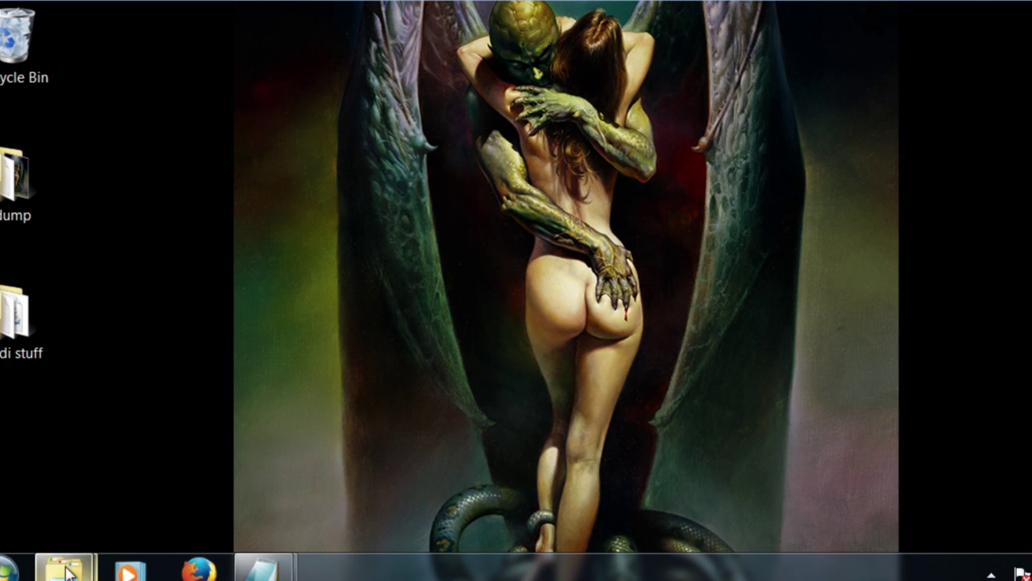
- Paste addon_data.zip onto the W7X64 (E:) drive, replacing the existing file of the same name
{"action": "mouse_move", "coordinate": [80, 561]}
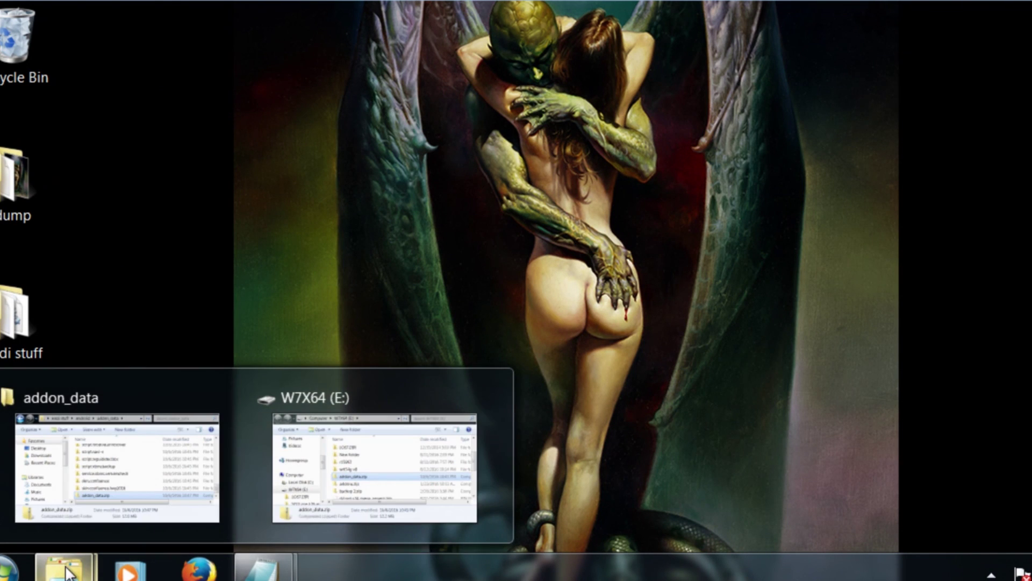
{"action": "left_click", "coordinate": [334, 394]}
{"action": "left_click", "coordinate": [630, 319]}
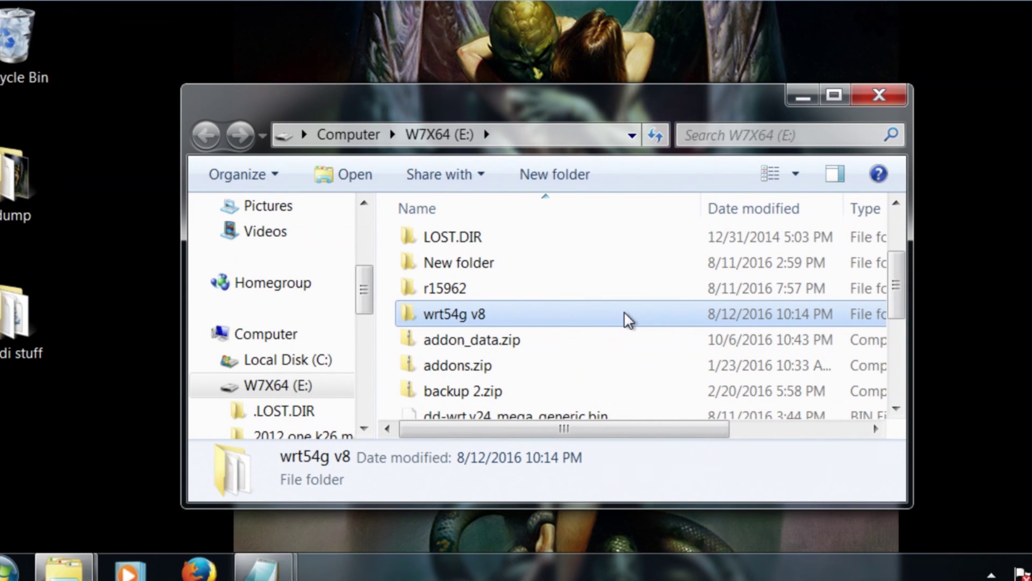
{"action": "key", "text": "ctrl+v"}
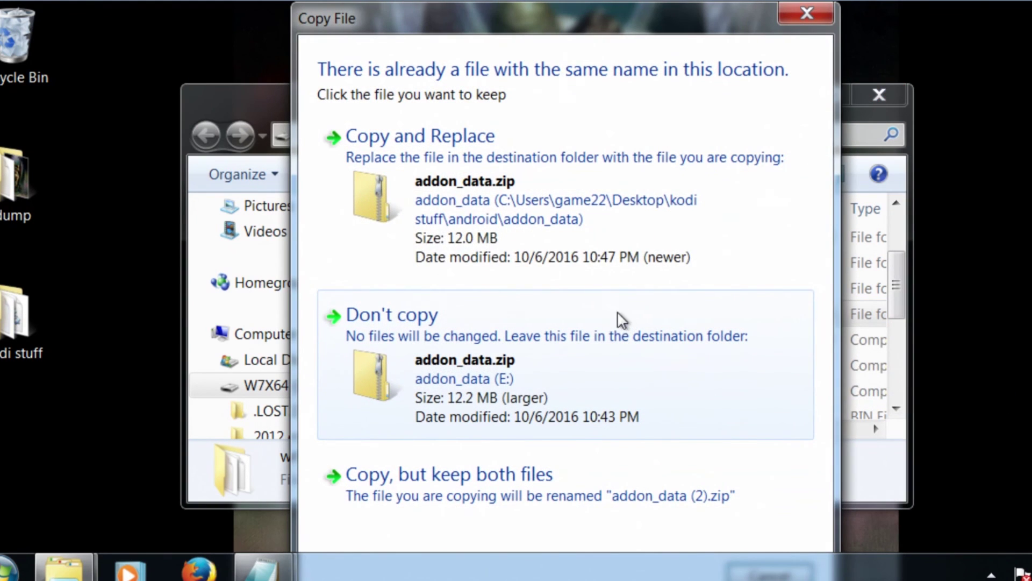
{"action": "left_click", "coordinate": [489, 197]}
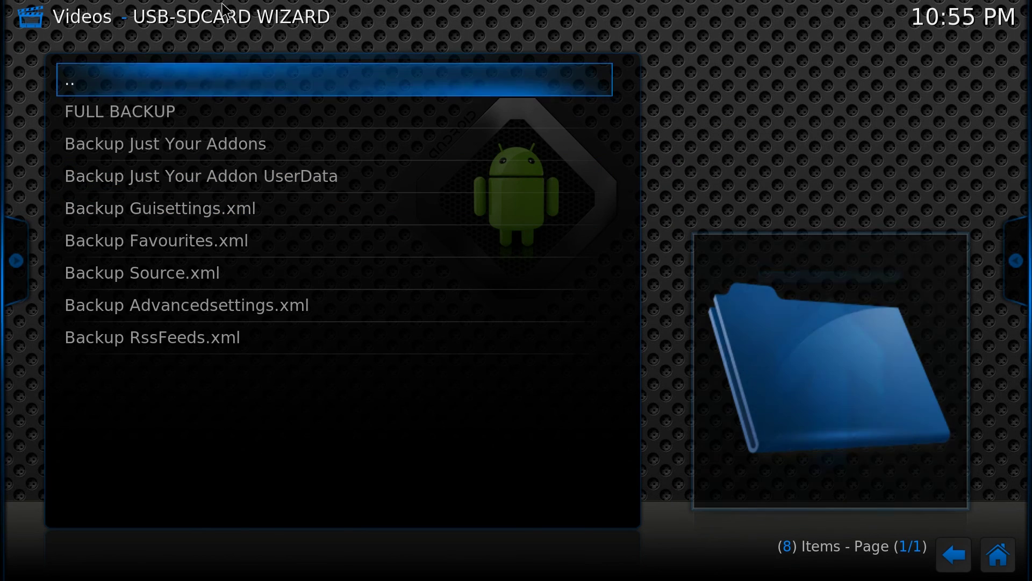
- Switch to Kodi and restore the addon userdata with the USB-SDCARD WIZARD, leaving its backup list first
{"action": "left_click", "coordinate": [233, 95]}
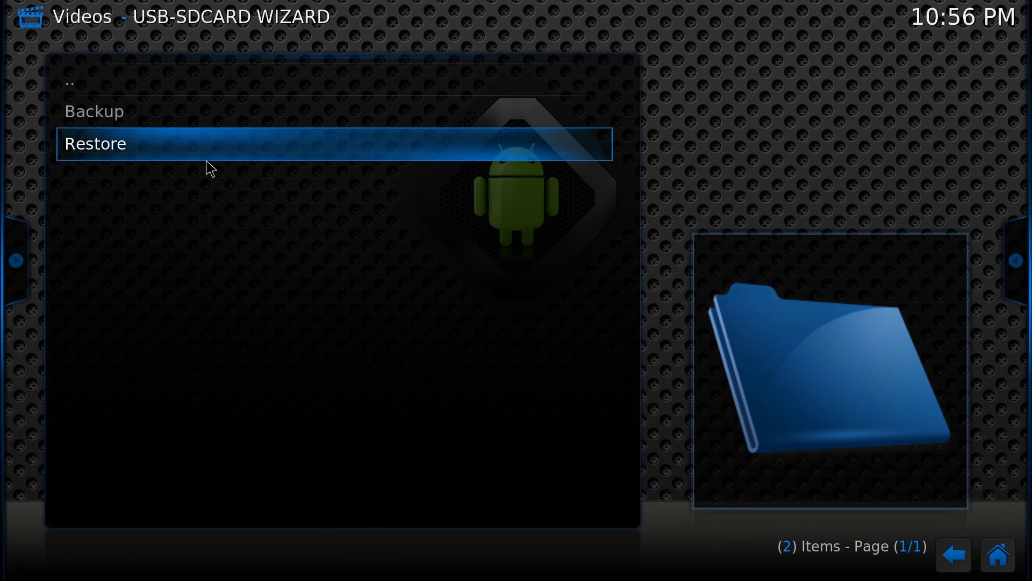
{"action": "left_click", "coordinate": [185, 158]}
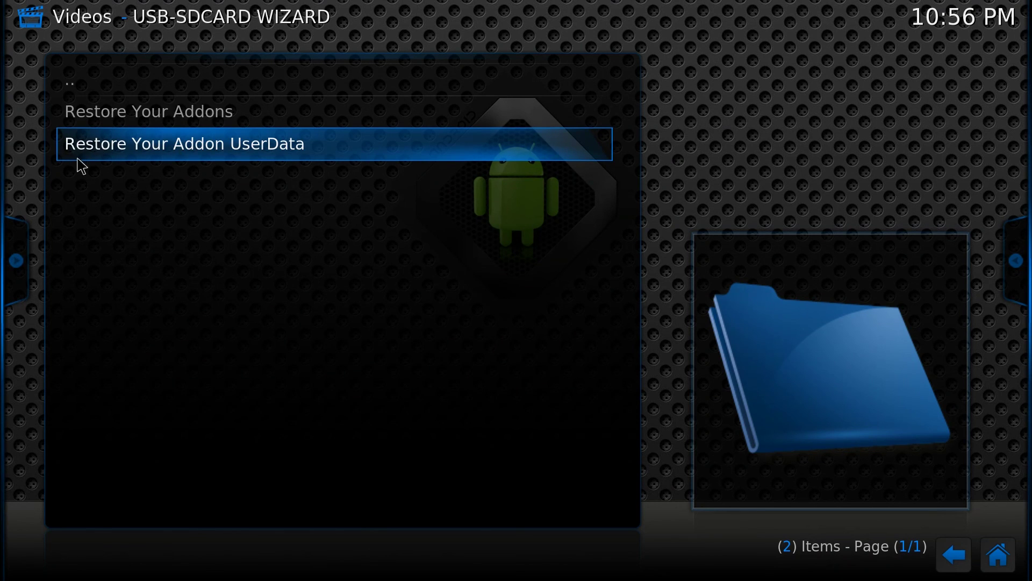
{"action": "left_click", "coordinate": [225, 155]}
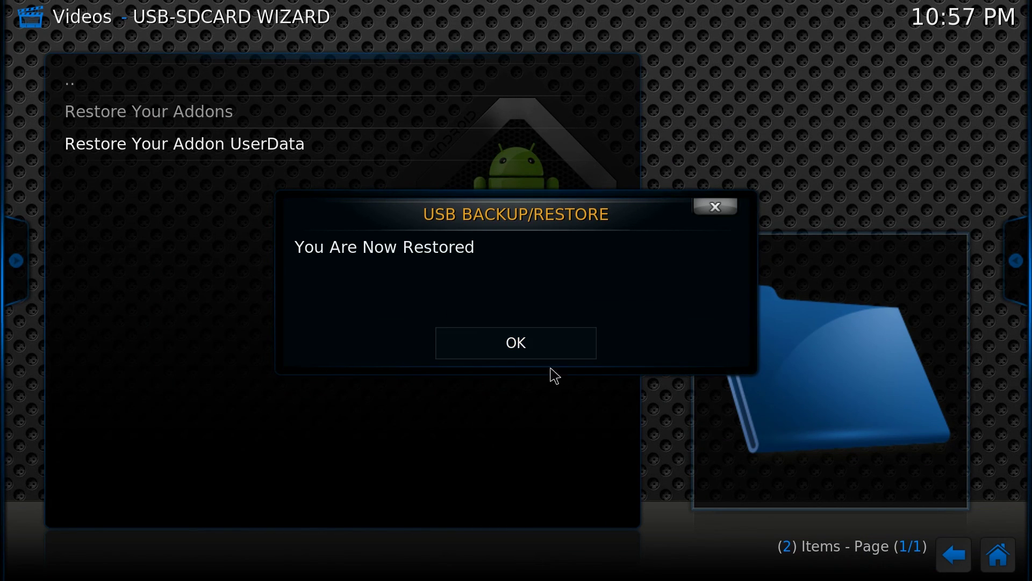
{"action": "left_click", "coordinate": [528, 354]}
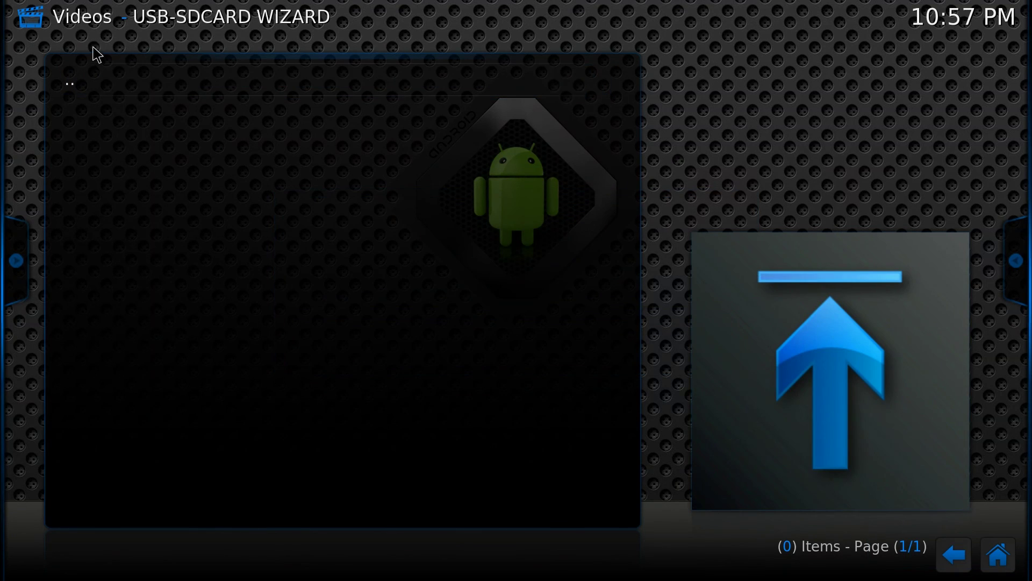
- Return to the video add-ons, open Specto's TV Shows favourites and look over the listed shows
{"action": "left_click", "coordinate": [134, 89]}
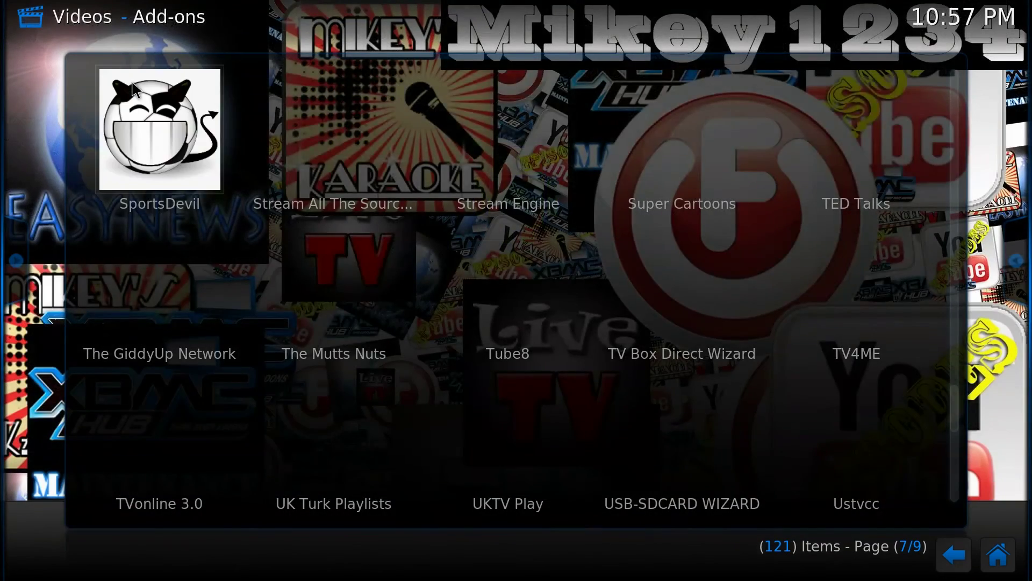
{"action": "scroll", "coordinate": [836, 434], "scroll_direction": "up", "scroll_amount": 1}
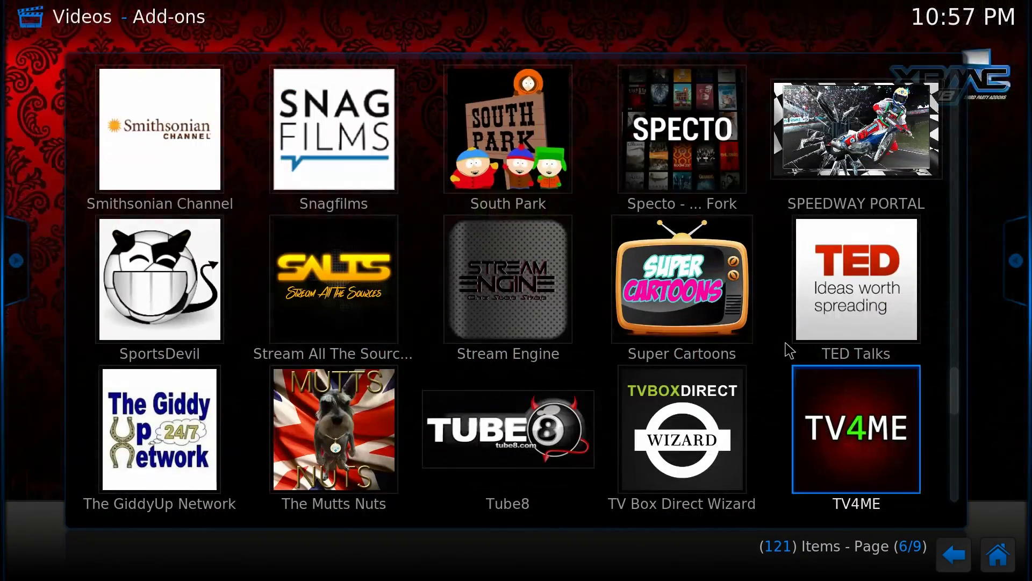
{"action": "left_click", "coordinate": [671, 134]}
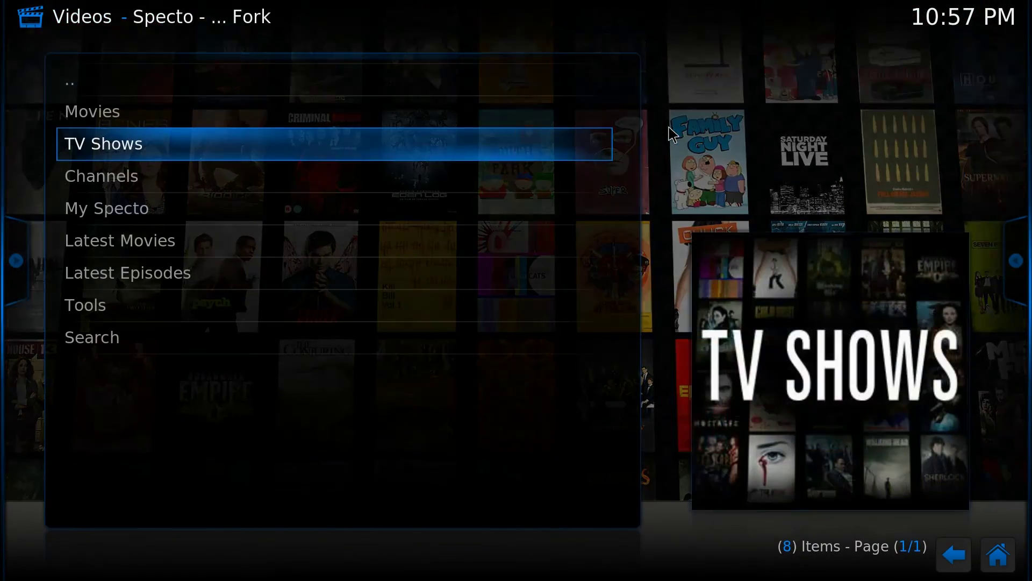
{"action": "left_click", "coordinate": [380, 152]}
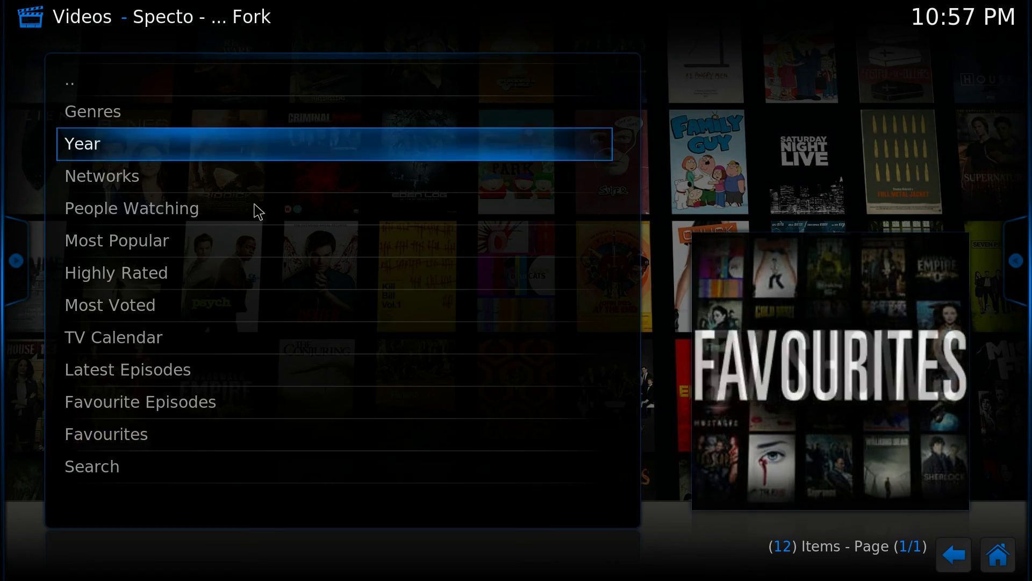
{"action": "left_click", "coordinate": [350, 448]}
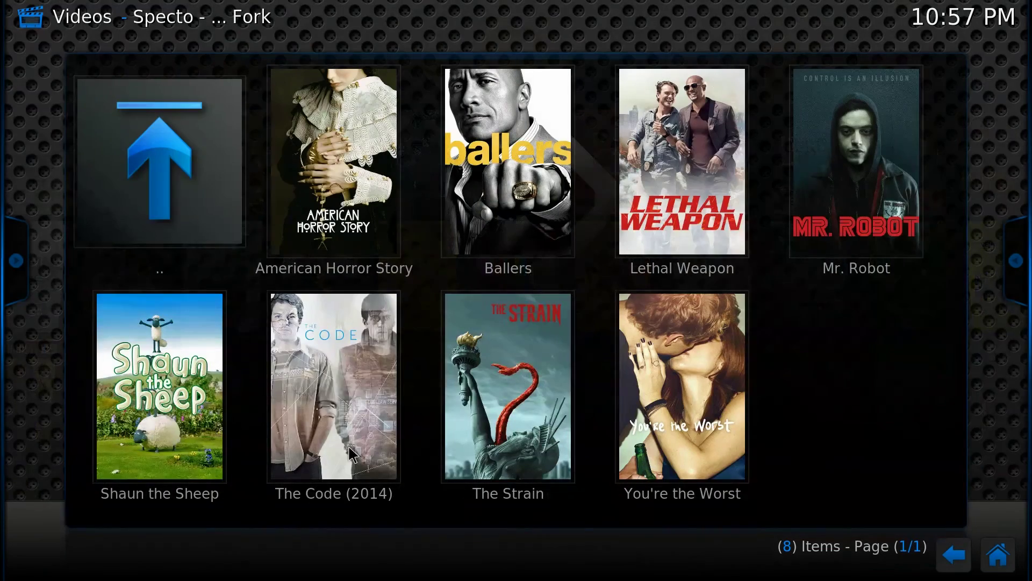
{"action": "key", "text": "Left"}
{"action": "key", "text": "Down"}
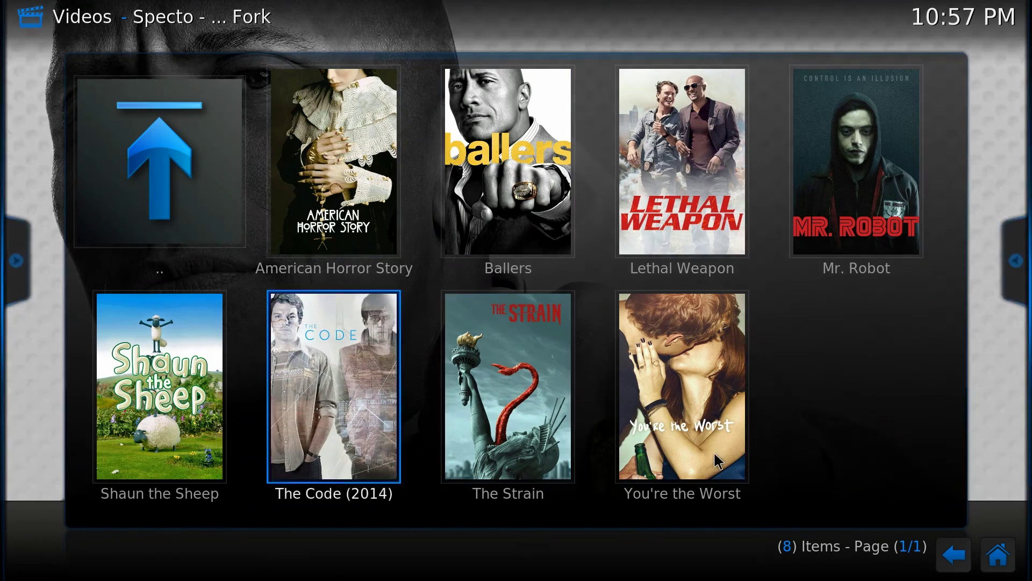